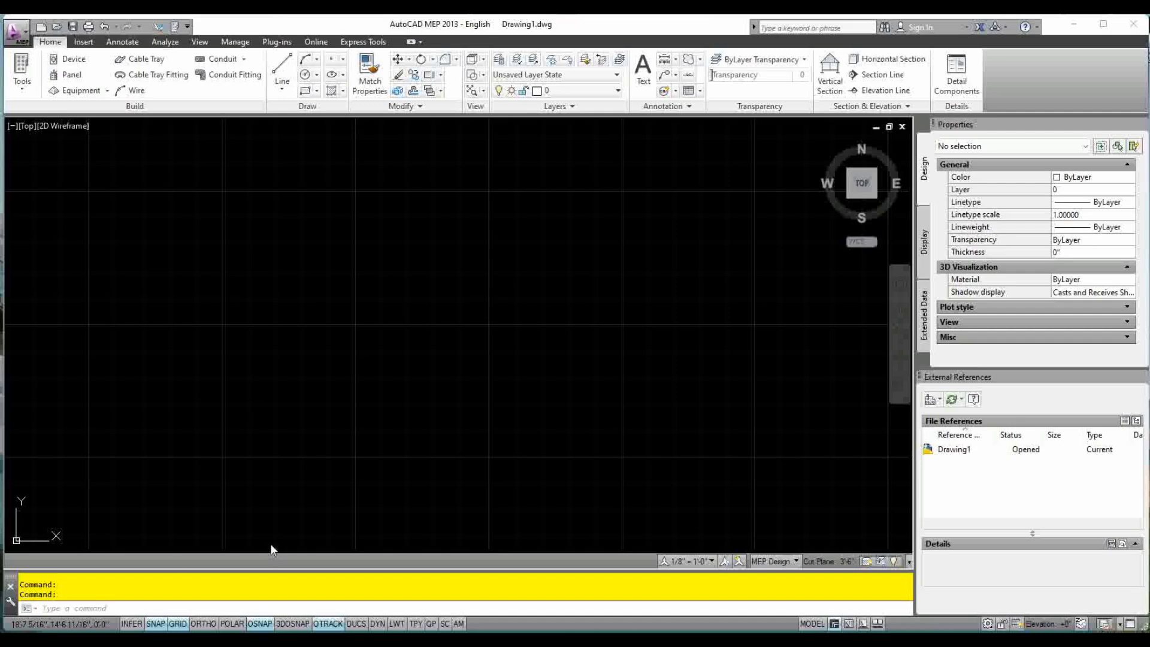
Turn on Ortho mode and turn off the background grid.
{"action": "left_click", "coordinate": [204, 624]}
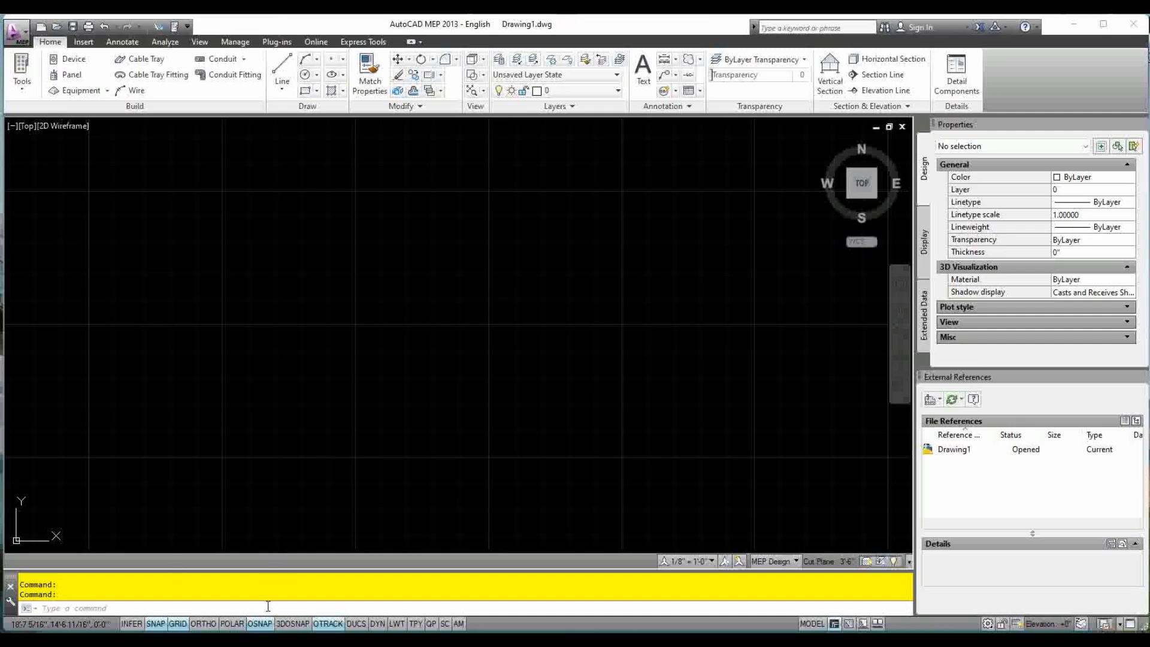
{"action": "left_click", "coordinate": [178, 624]}
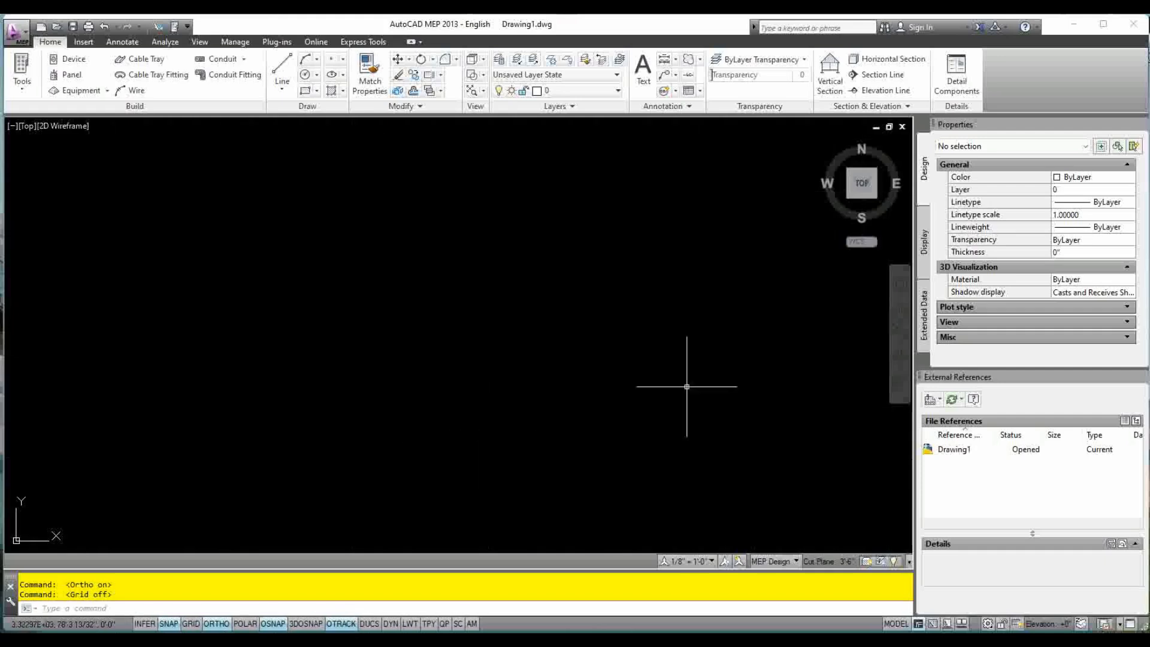
{"action": "key", "text": "Escape"}
{"action": "key", "text": "Escape"}
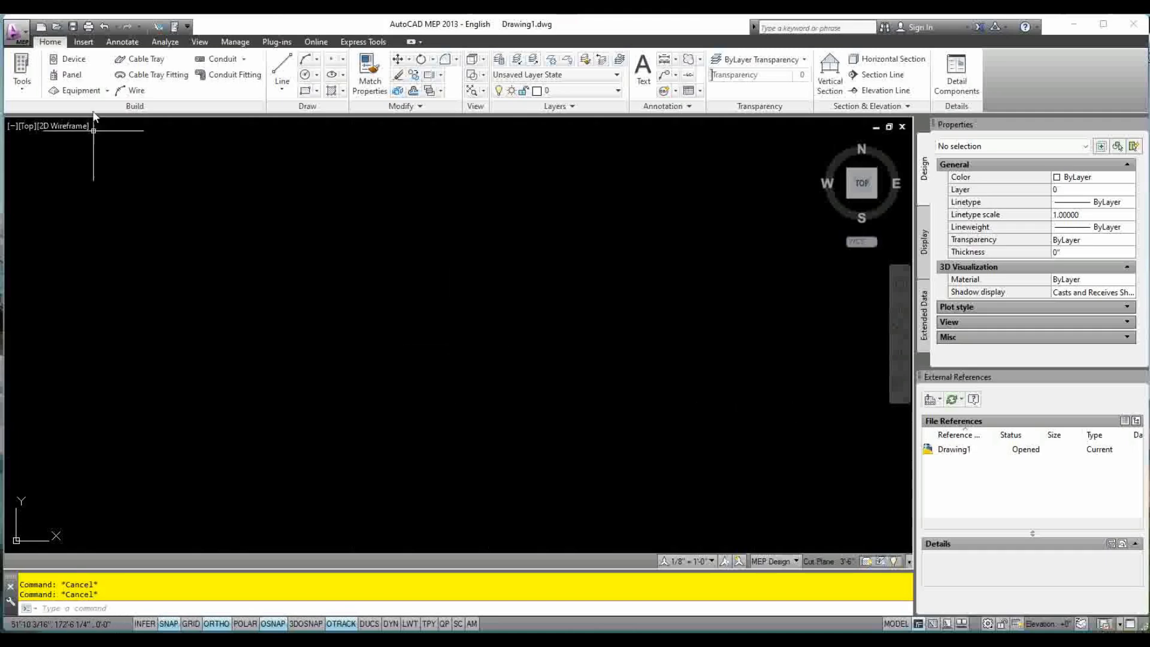
Open the drawing Conduit 015 Template from the Conduit folder.
{"action": "left_click", "coordinate": [24, 41]}
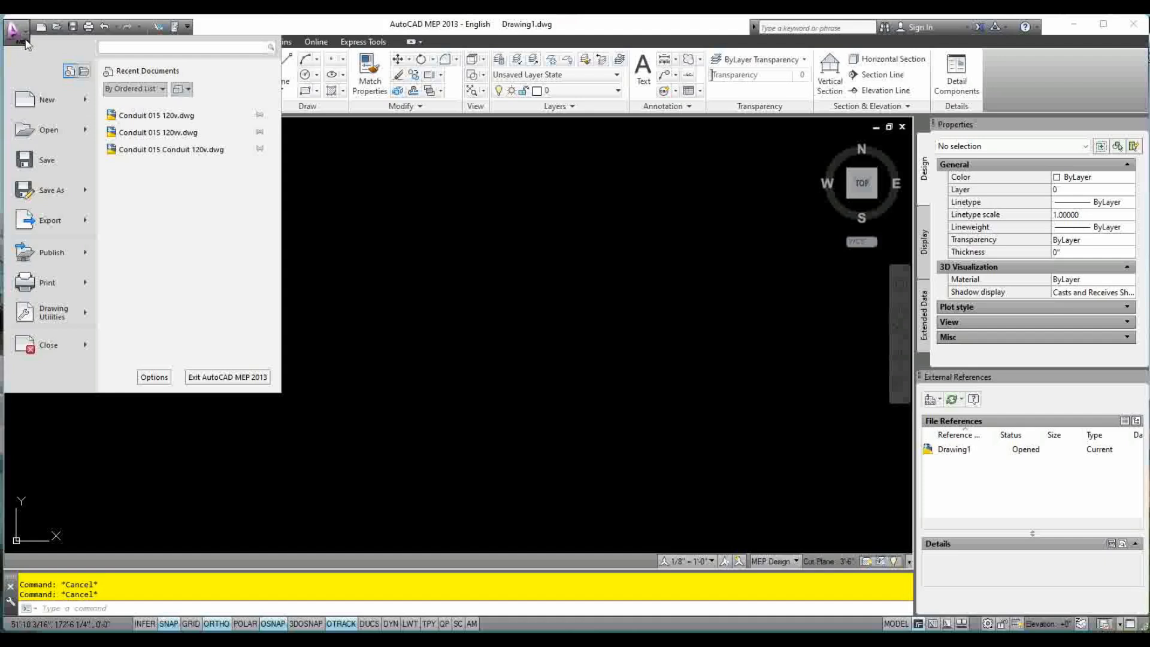
{"action": "left_click", "coordinate": [48, 129]}
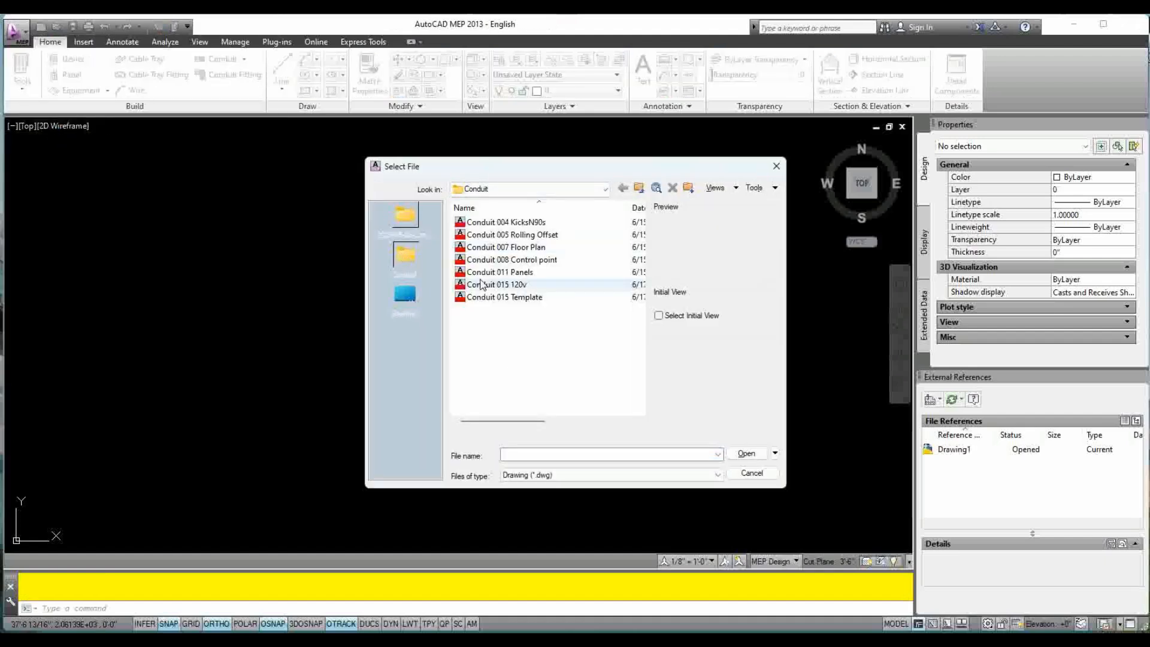
{"action": "left_click", "coordinate": [490, 298]}
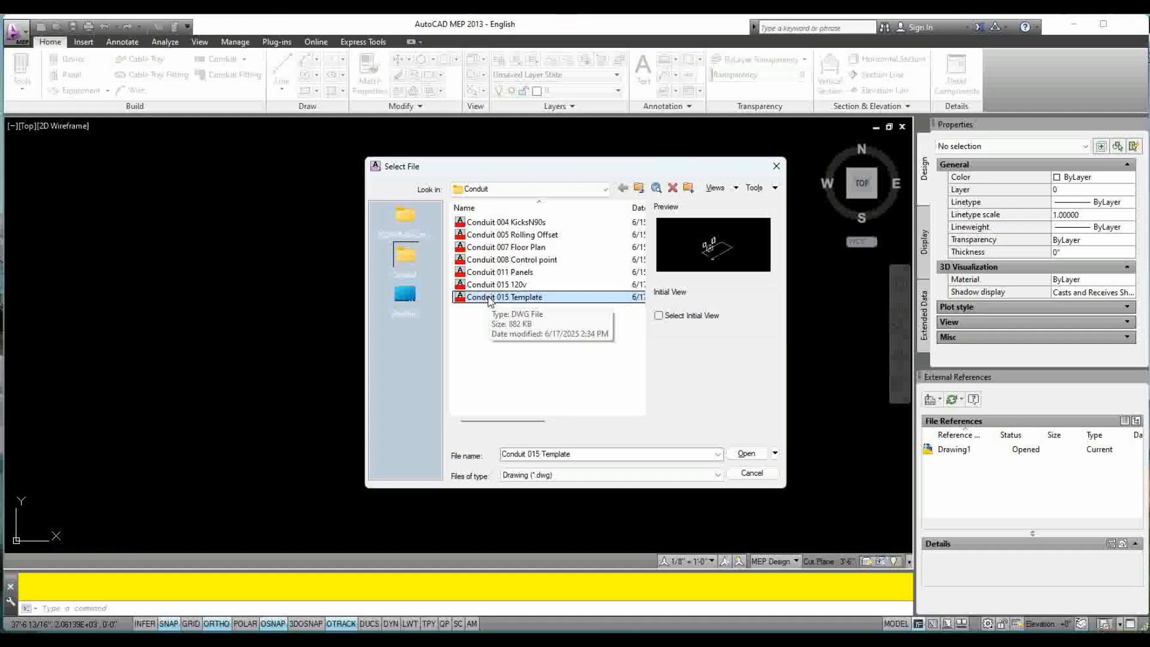
{"action": "left_click", "coordinate": [748, 454]}
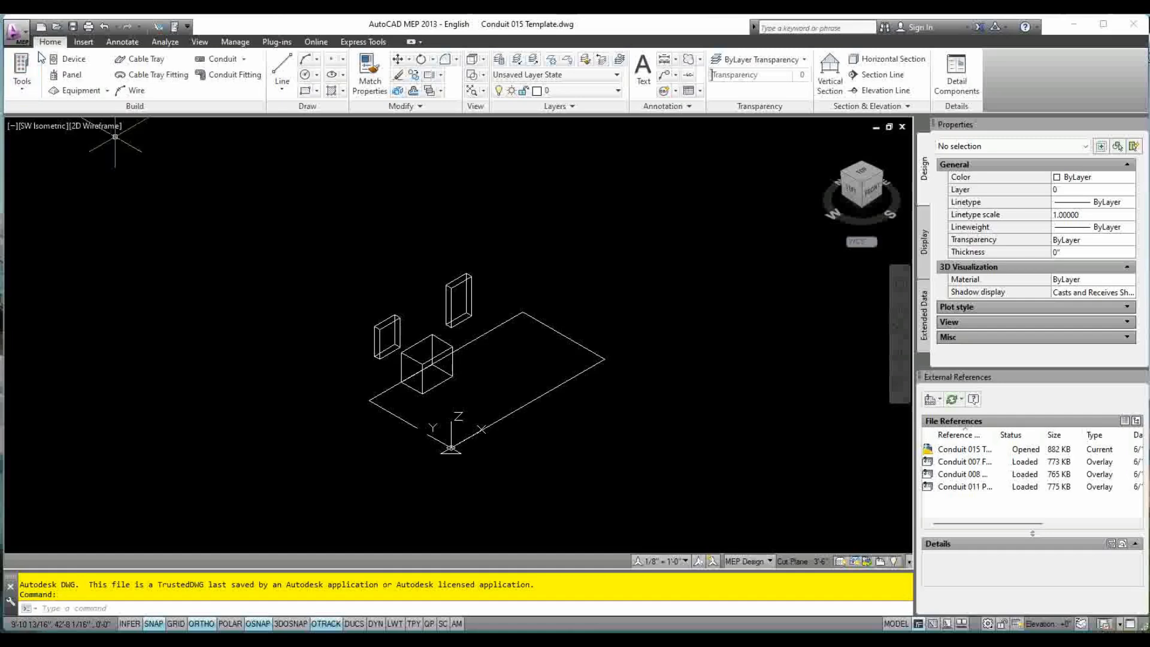
Save the drawing under the new name Conduit 016 120v in the Conduit folder.
{"action": "left_click", "coordinate": [22, 41]}
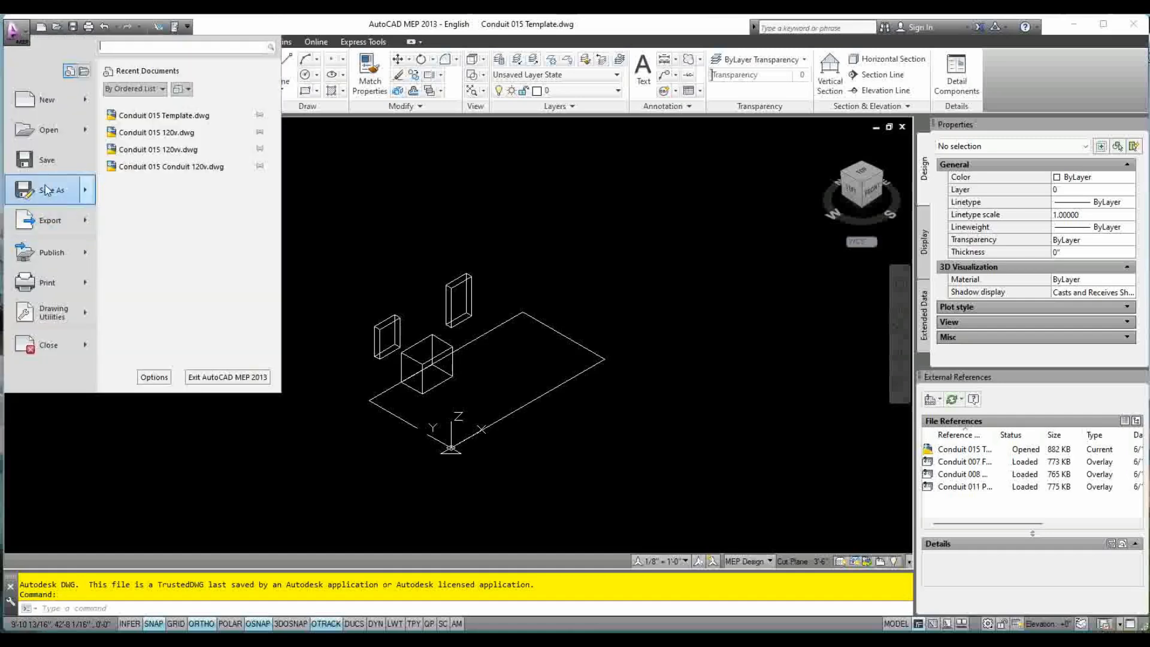
{"action": "mouse_move", "coordinate": [47, 189]}
{"action": "left_click", "coordinate": [156, 122]}
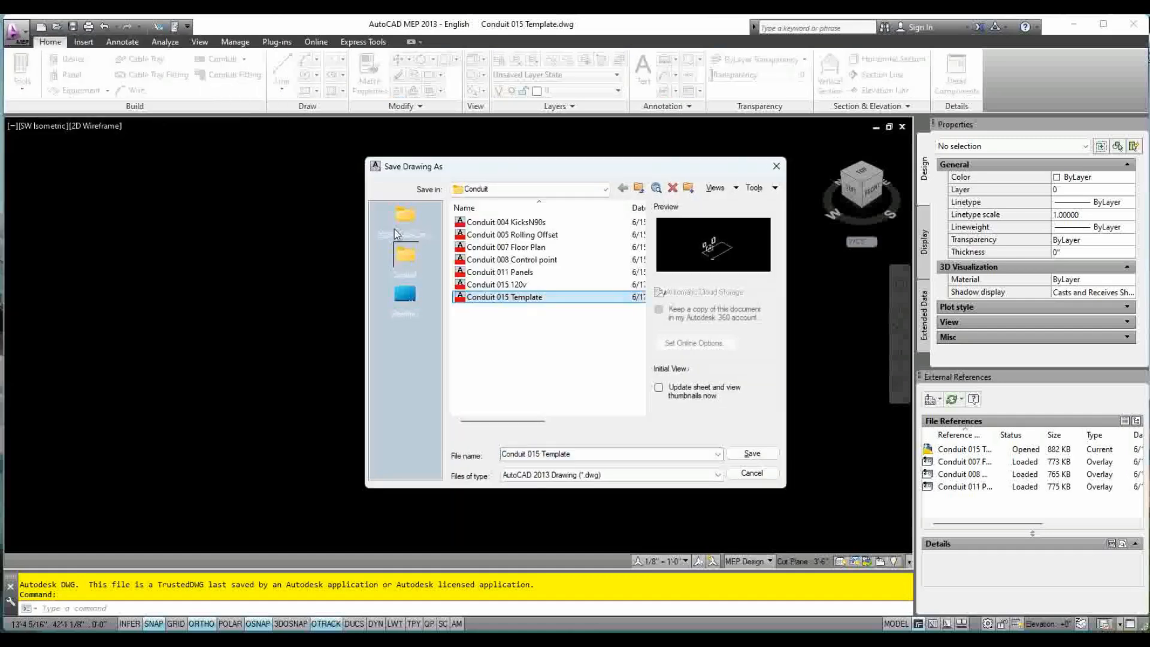
{"action": "left_click", "coordinate": [493, 284]}
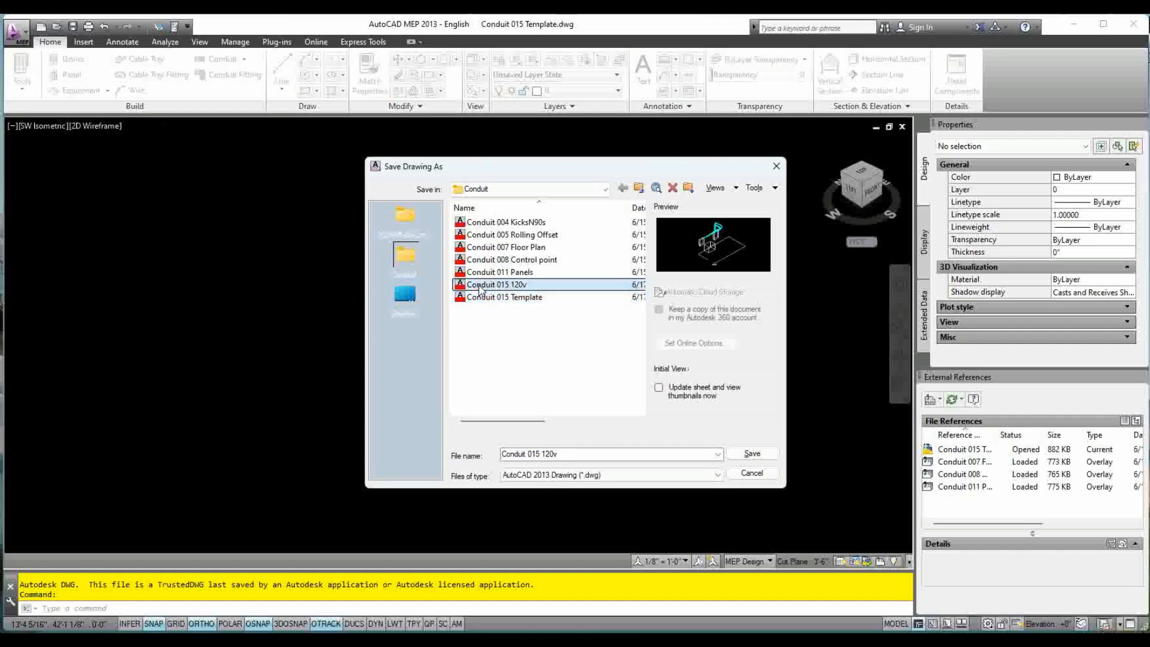
{"action": "left_click", "coordinate": [573, 456]}
{"action": "left_click", "coordinate": [574, 456]}
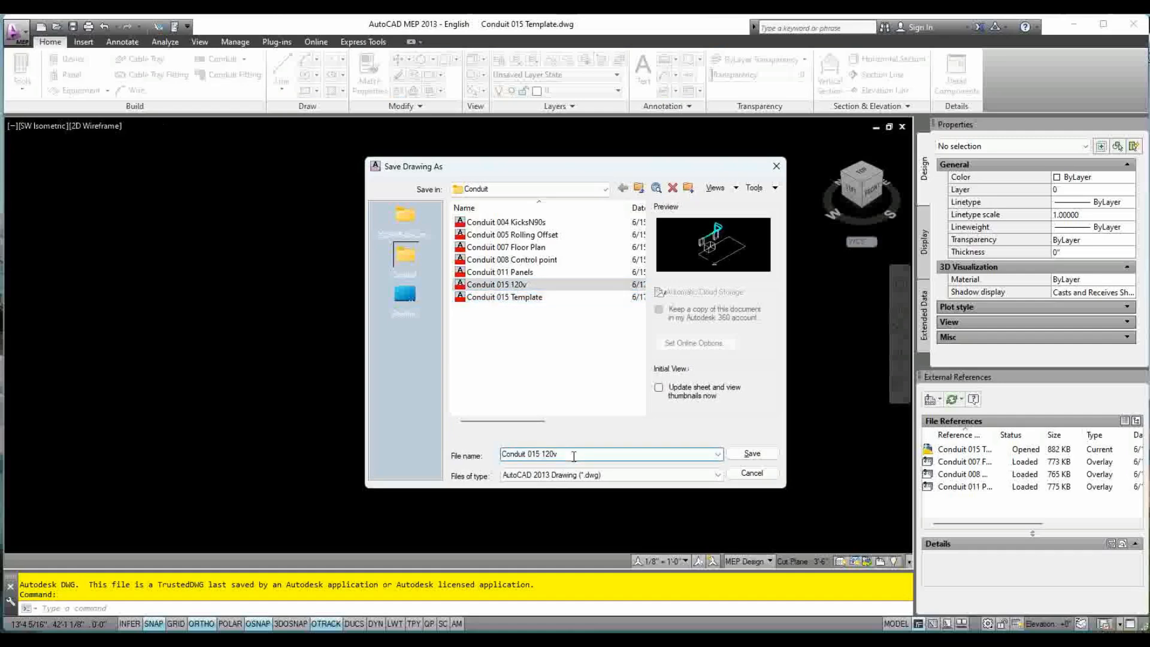
{"action": "key", "text": "BackSpace"}
{"action": "key", "text": "BackSpace"}
{"action": "key", "text": "BackSpace"}
{"action": "key", "text": "BackSpace"}
{"action": "key", "text": "BackSpace"}
{"action": "key", "text": "BackSpace"}
{"action": "type", "text": "6 120v"}
{"action": "left_click", "coordinate": [742, 457]}
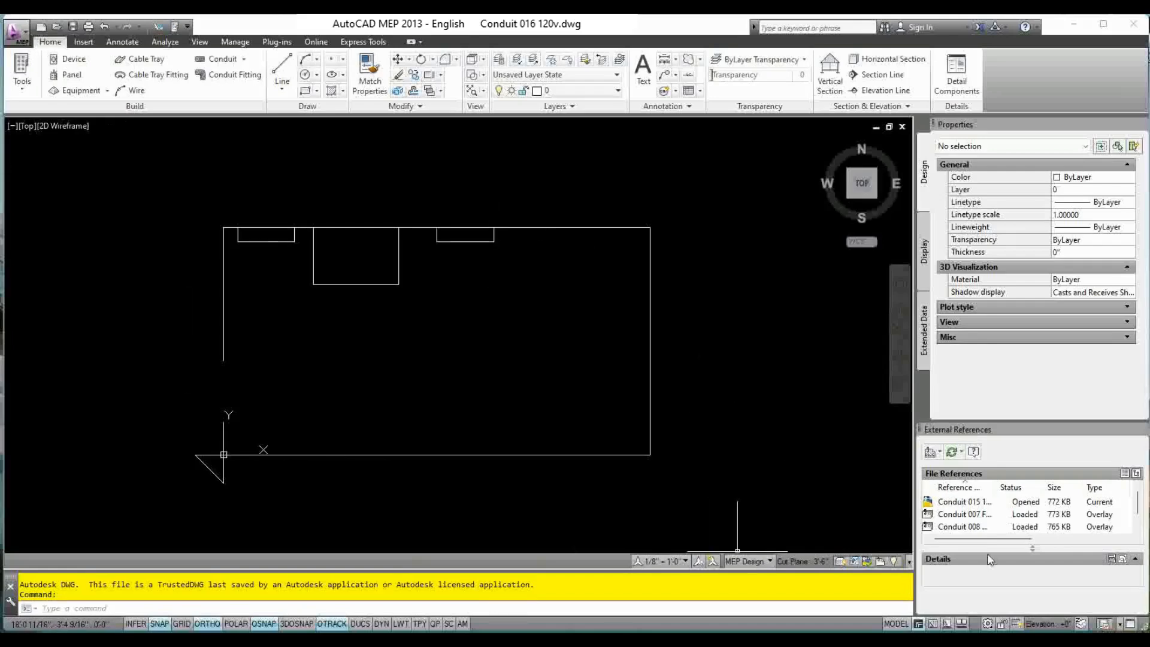
Switch the drawing to the SW Isometric view.
{"action": "mouse_move", "coordinate": [1137, 508]}
{"action": "left_mouse_down"}
{"action": "mouse_move", "coordinate": [1136, 532]}
{"action": "mouse_move", "coordinate": [1136, 492]}
{"action": "left_mouse_up"}
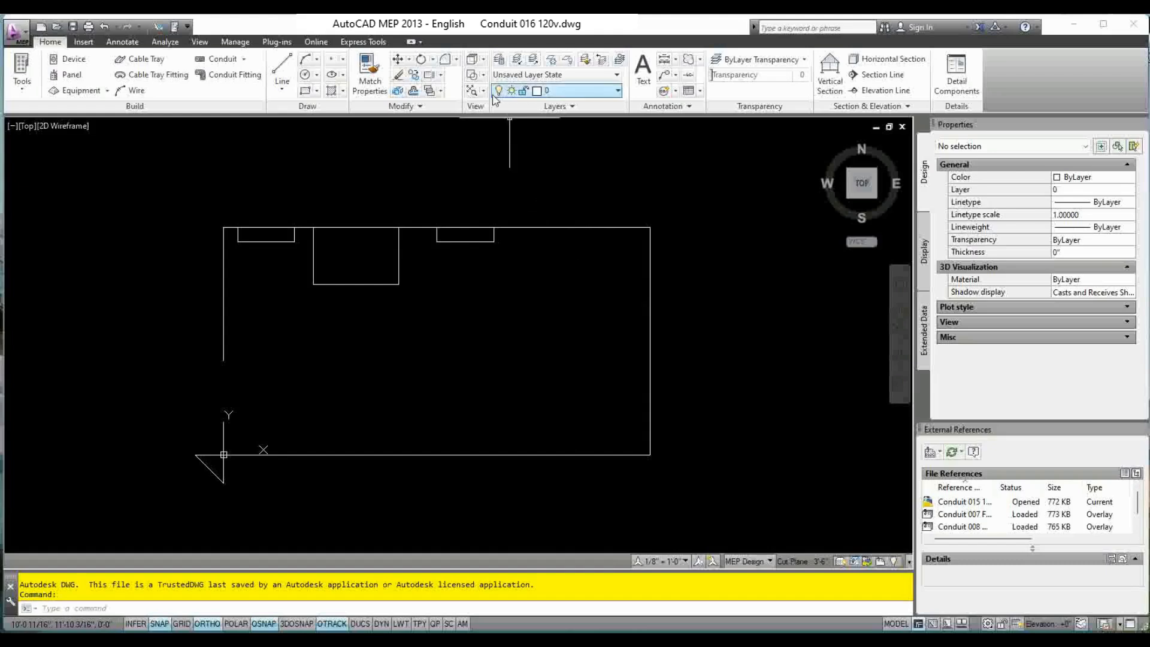
{"action": "left_click", "coordinate": [477, 58]}
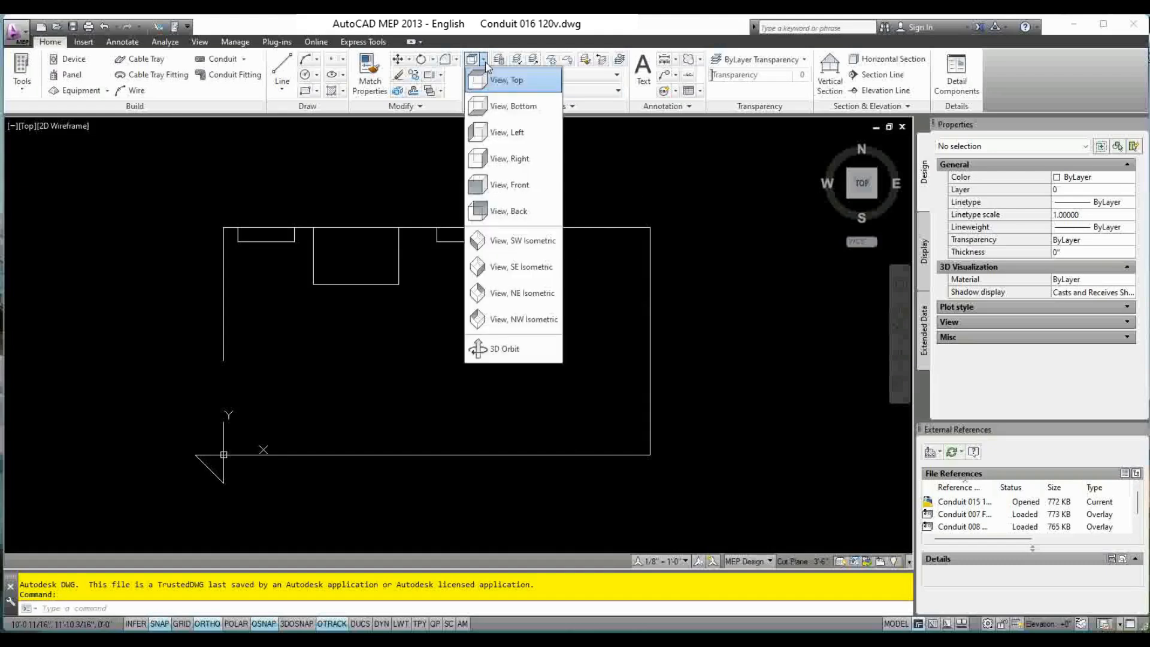
{"action": "left_click", "coordinate": [516, 241]}
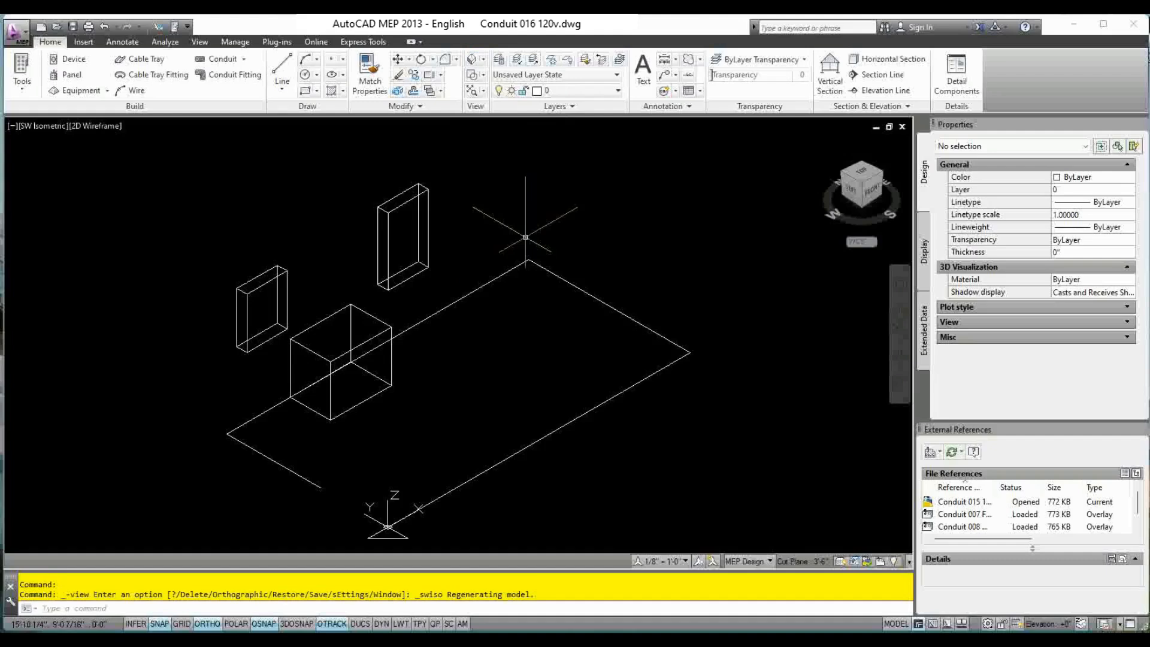
Draw a polyline from the tallest panel's top rear corner outward along its back edge, 1-5/8" toward the front, and back parallel past the panel's far end.
{"action": "scroll", "coordinate": [382, 204], "scroll_direction": "up", "scroll_amount": 6}
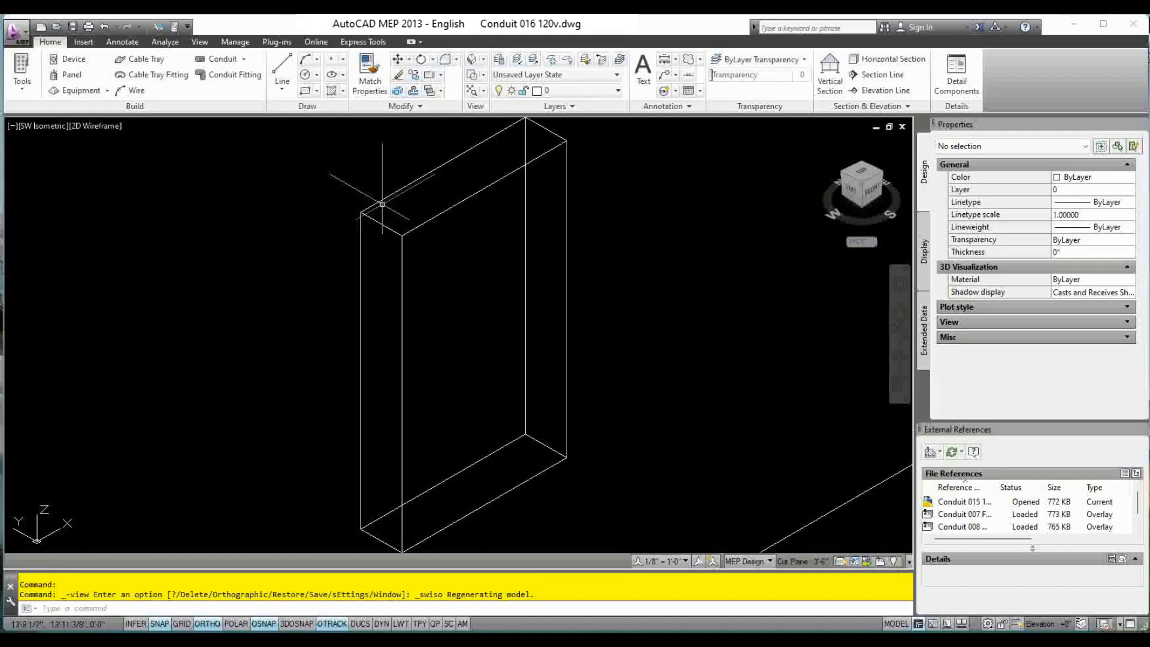
{"action": "scroll", "coordinate": [382, 208], "scroll_direction": "down", "scroll_amount": 2}
{"action": "scroll", "coordinate": [382, 207], "scroll_direction": "up", "scroll_amount": 3}
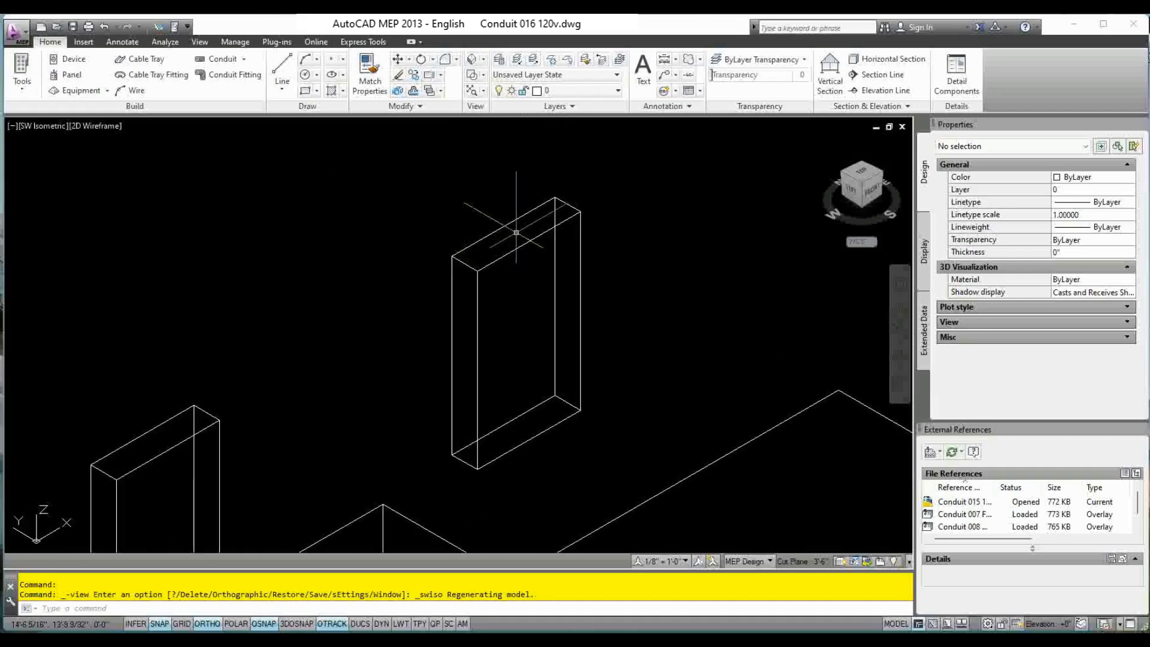
{"action": "middle_click_drag", "start_coordinate": [515, 233], "coordinate": [500, 251]}
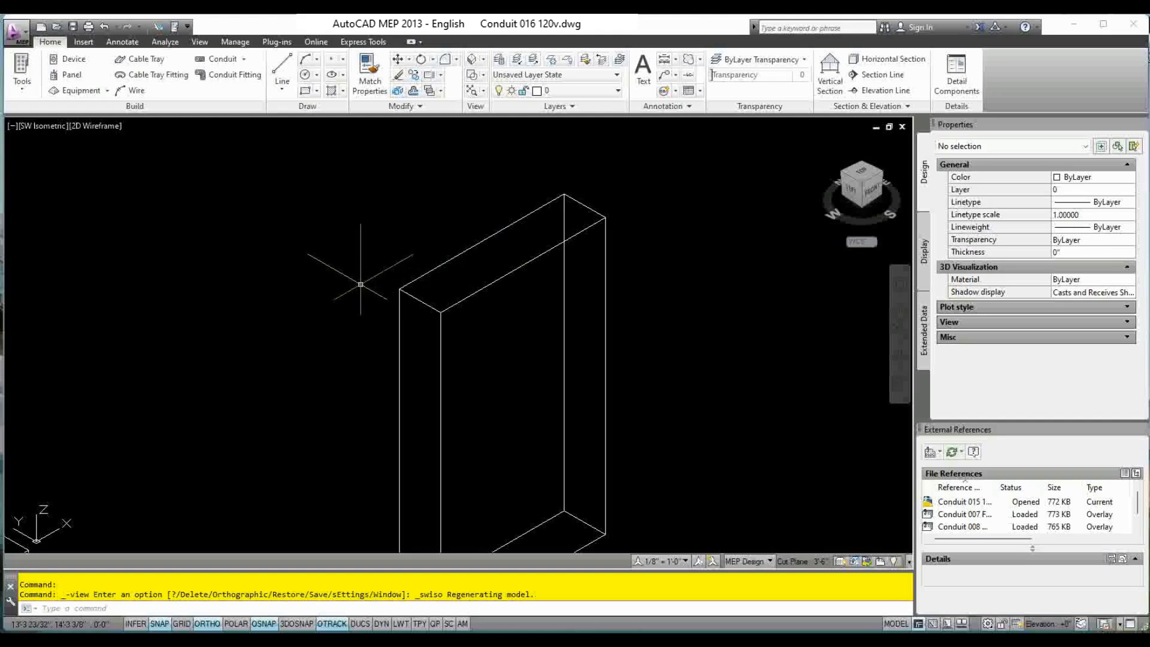
{"action": "type", "text": "PL"}
{"action": "key", "text": "Return"}
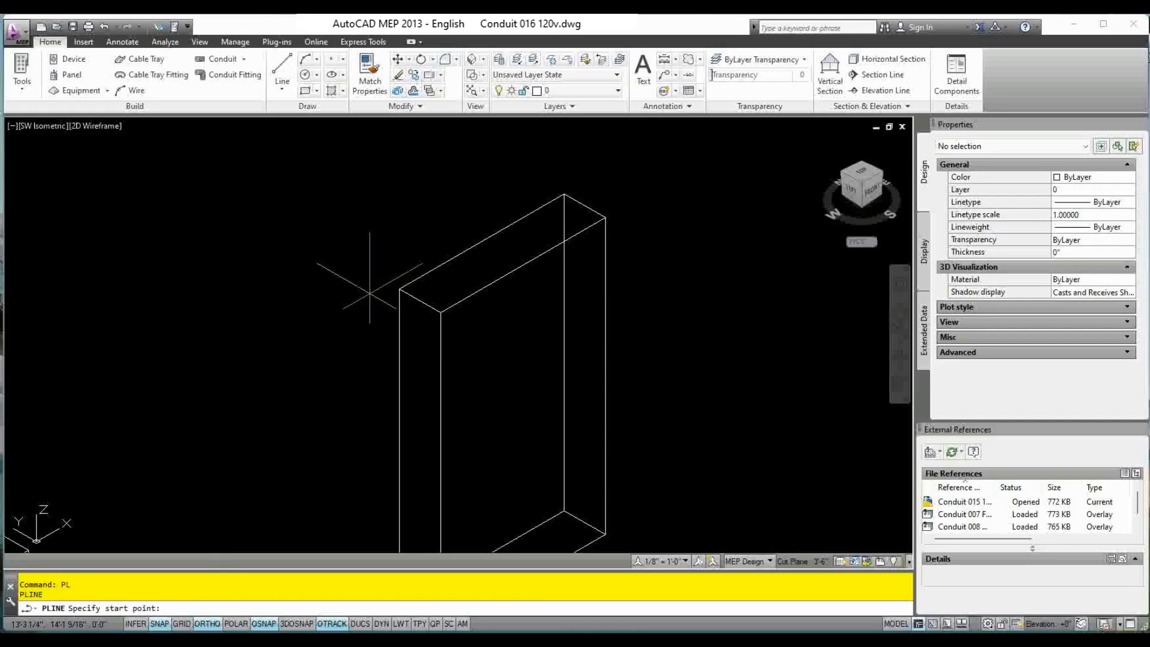
{"action": "left_click", "coordinate": [399, 288]}
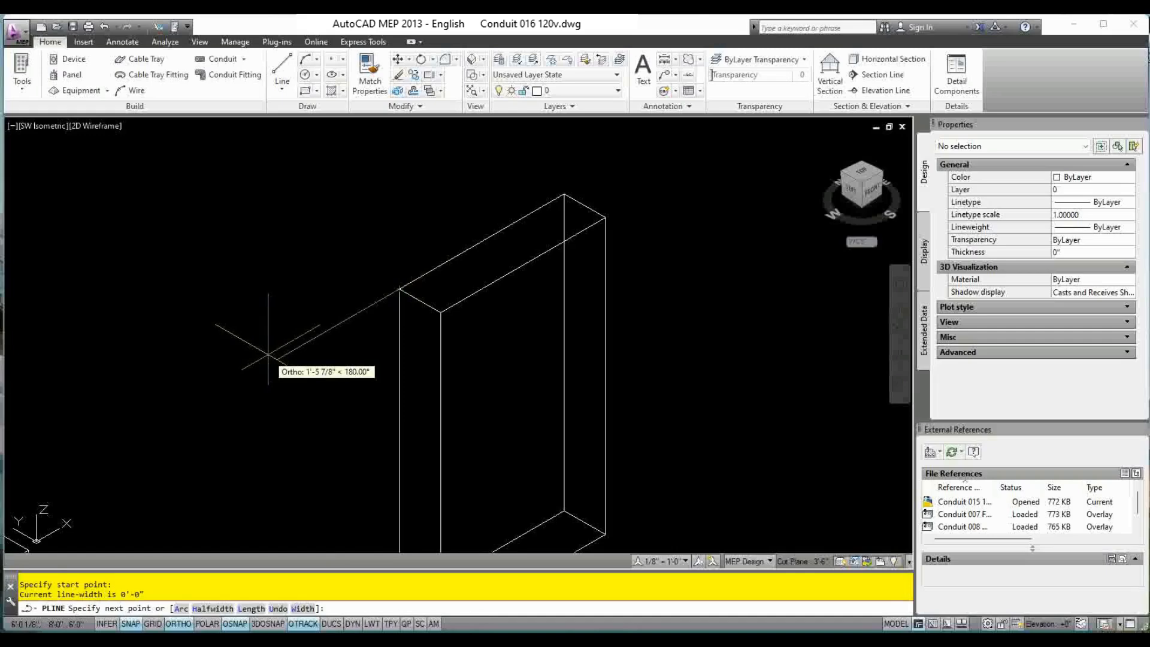
{"action": "left_click", "coordinate": [330, 335]}
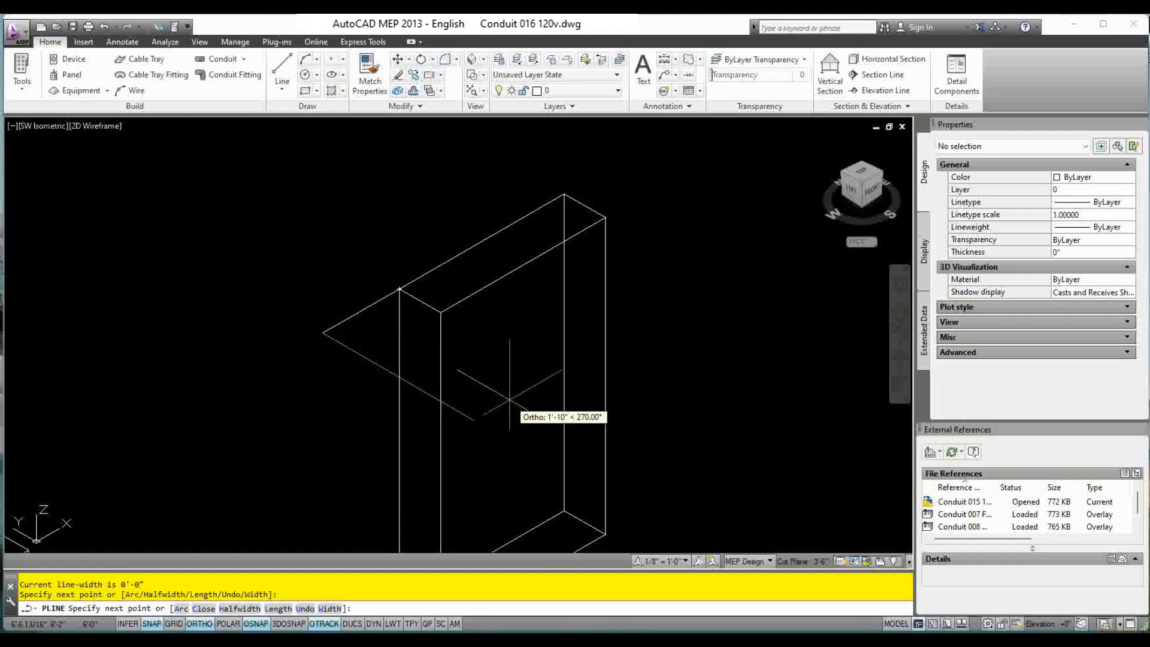
{"action": "type", "text": "1-5/8"}
{"action": "key", "text": "Return"}
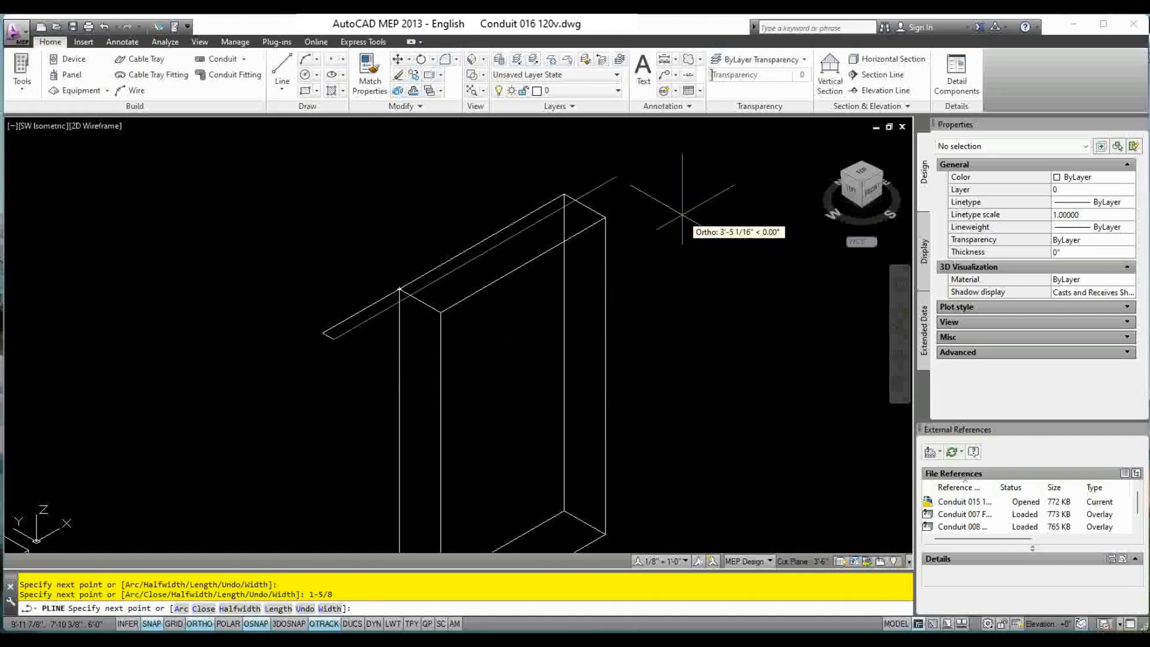
{"action": "left_click", "coordinate": [705, 183]}
{"action": "key", "text": "Escape"}
{"action": "key", "text": "Escape"}
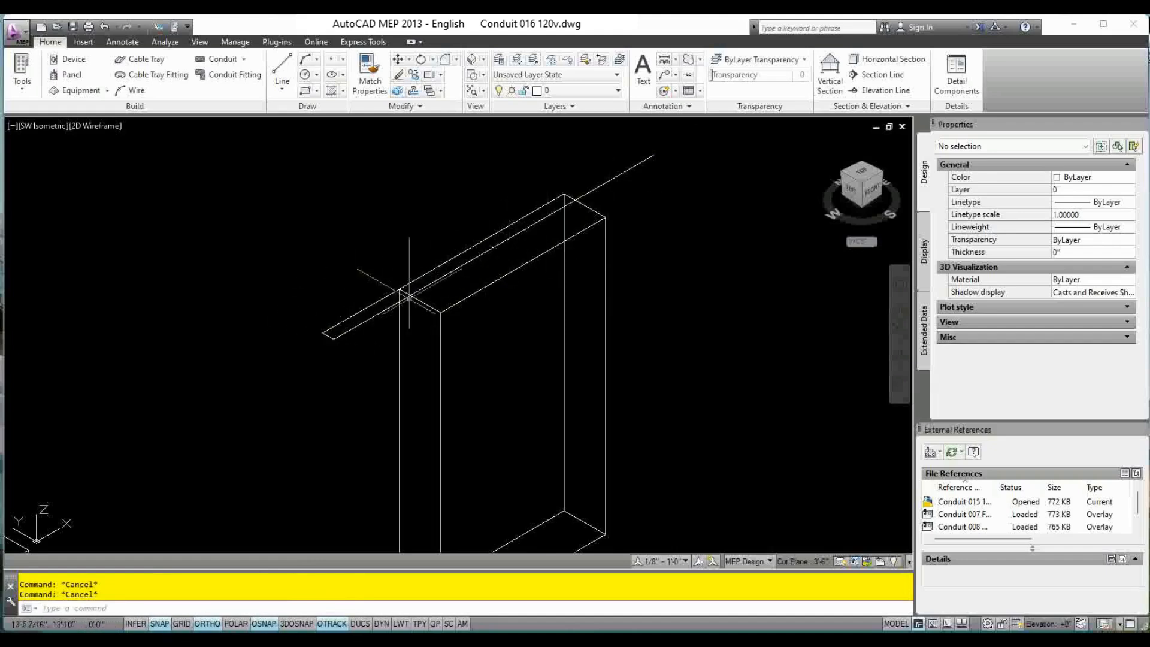
Draw a second polyline from the panel's top front corner outward along its side edge, 1" inward, and back parallel past the rear edge.
{"action": "scroll", "coordinate": [401, 291], "scroll_direction": "up", "scroll_amount": 2}
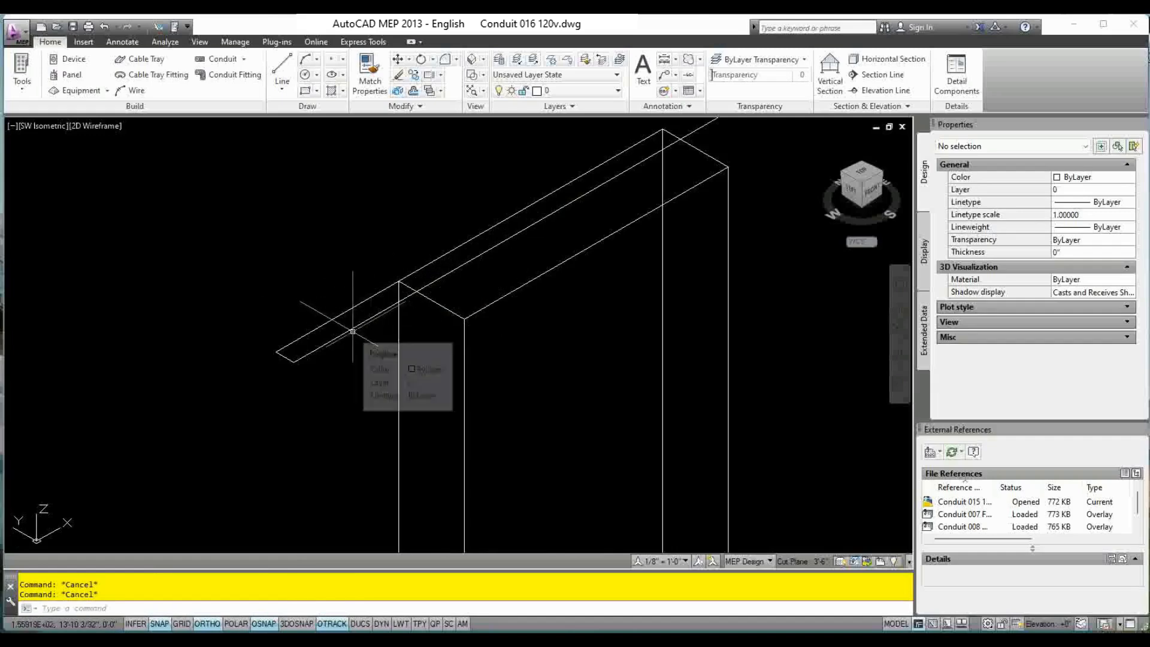
{"action": "scroll", "coordinate": [495, 304], "scroll_direction": "up", "scroll_amount": 2}
{"action": "scroll", "coordinate": [495, 304], "scroll_direction": "down", "scroll_amount": 2}
{"action": "middle_click_drag", "start_coordinate": [494, 310], "coordinate": [375, 362]}
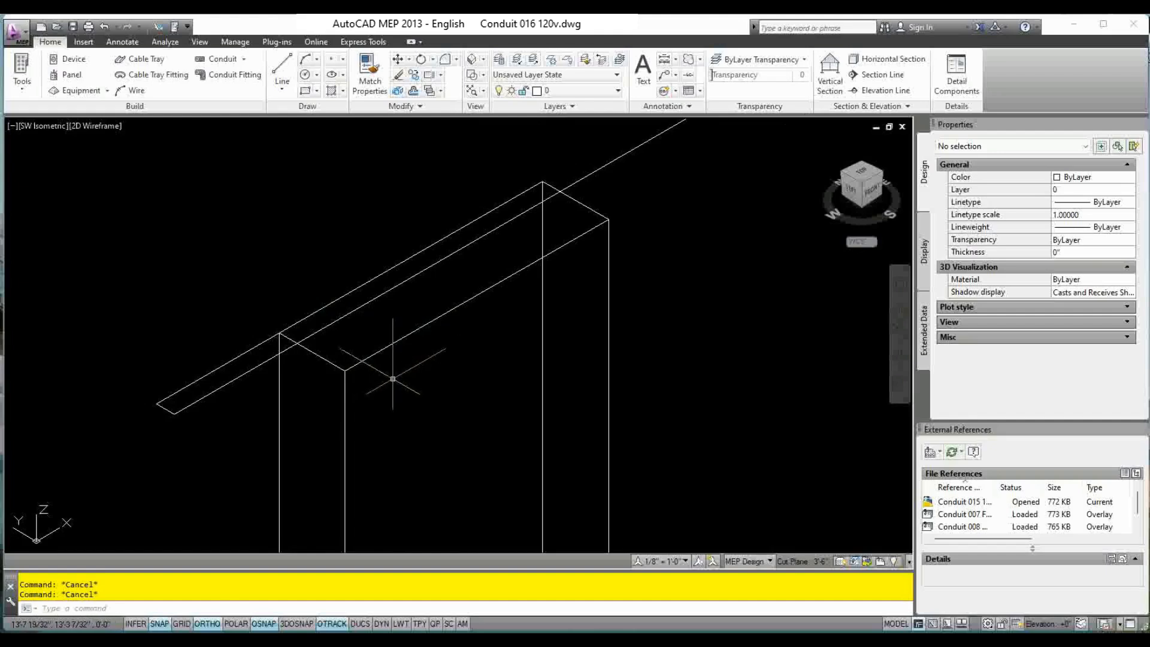
{"action": "type", "text": "pl"}
{"action": "key", "text": "Return"}
{"action": "left_click", "coordinate": [344, 371]}
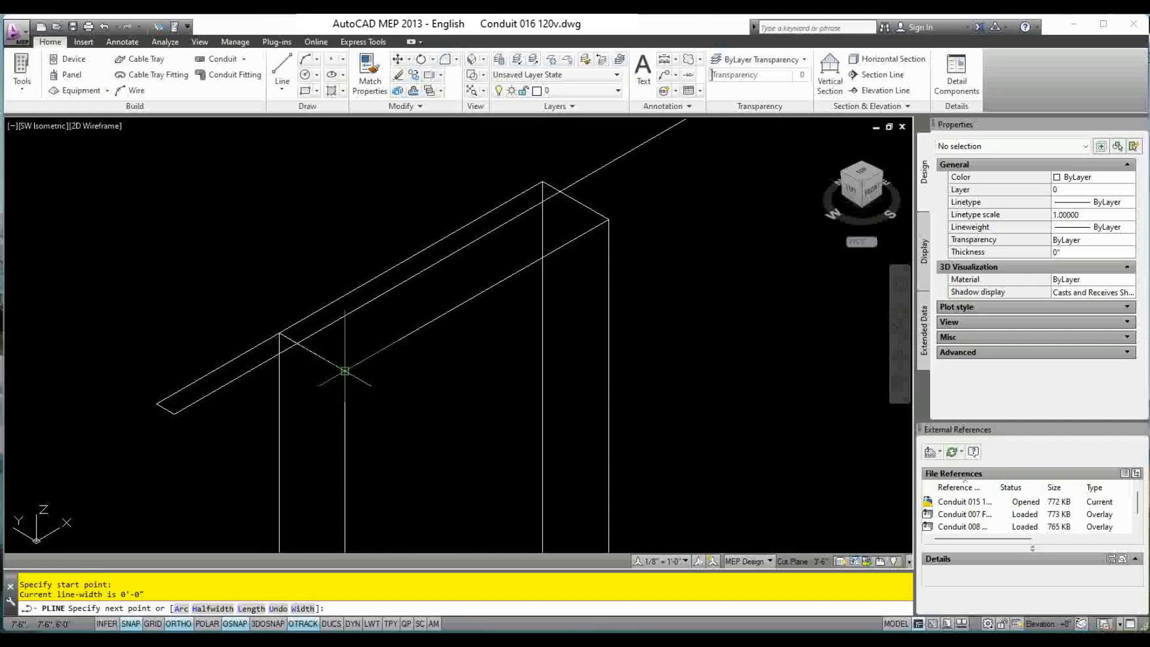
{"action": "left_click", "coordinate": [395, 402]}
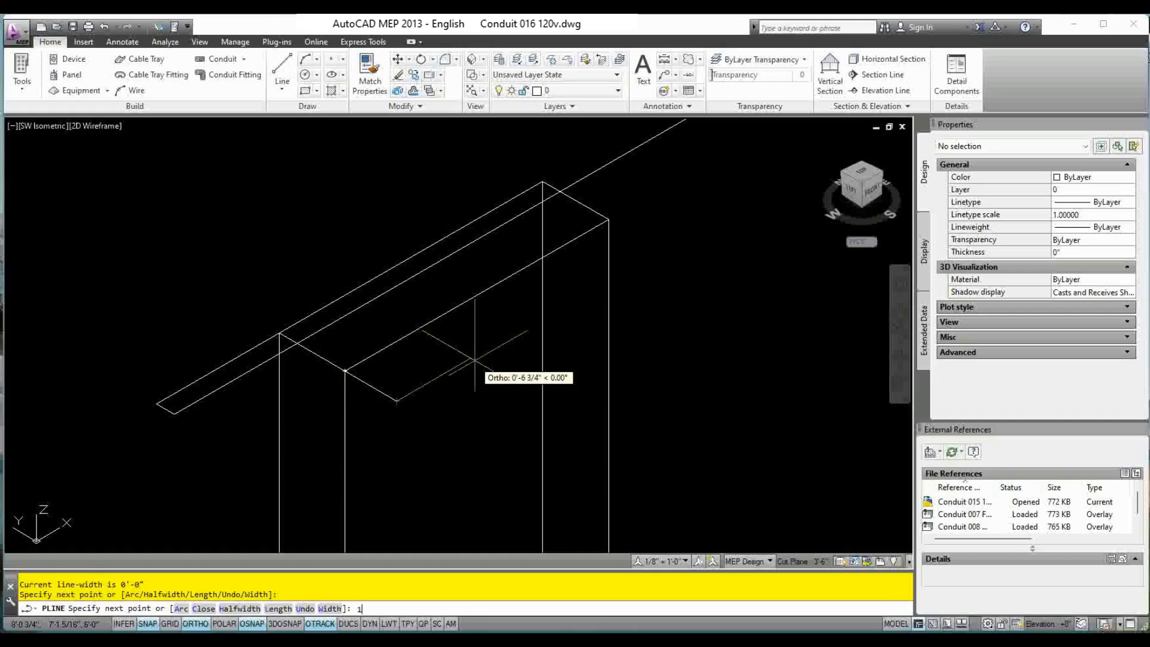
{"action": "type", "text": "1"}
{"action": "key", "text": "Return"}
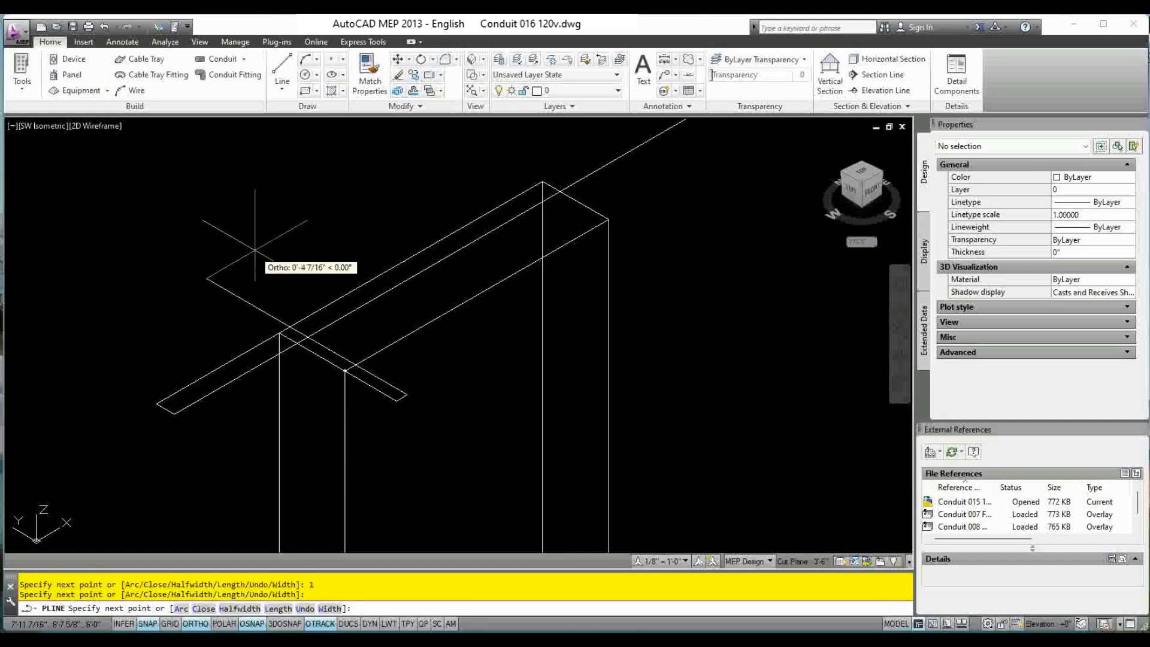
{"action": "key", "text": "Escape"}
{"action": "key", "text": "Escape"}
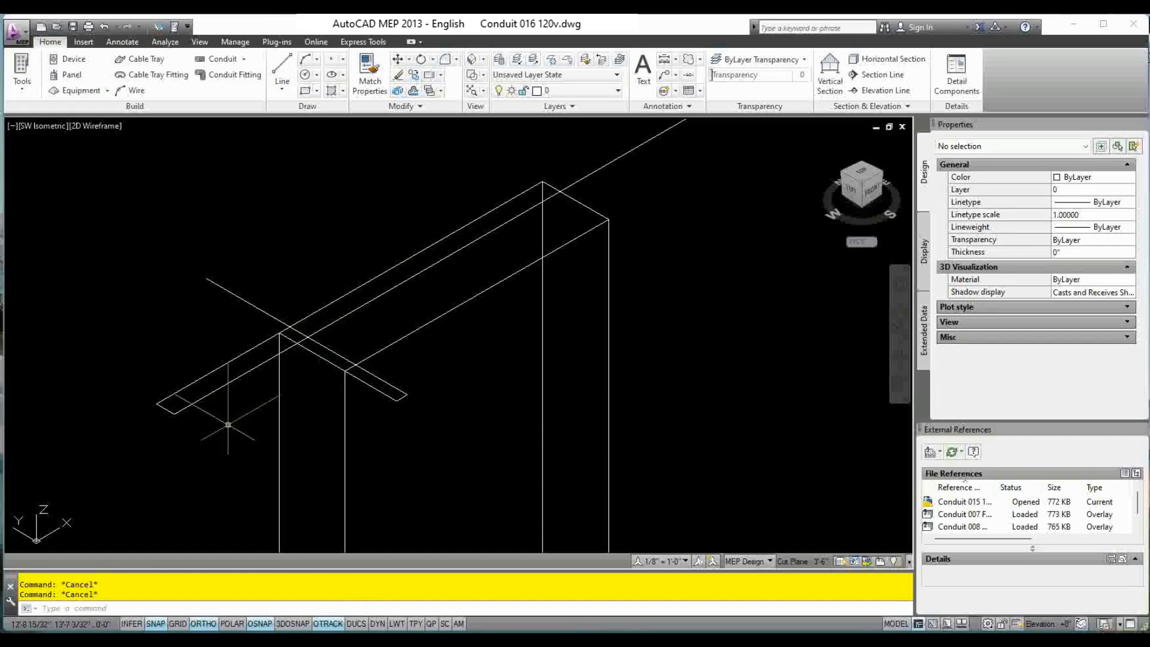
Run a 1/2" conduit 36" vertically upward from the front corner at the first polyline's outer end.
{"action": "scroll", "coordinate": [228, 424], "scroll_direction": "down", "scroll_amount": 4}
{"action": "middle_click_drag", "start_coordinate": [245, 401], "coordinate": [446, 291]}
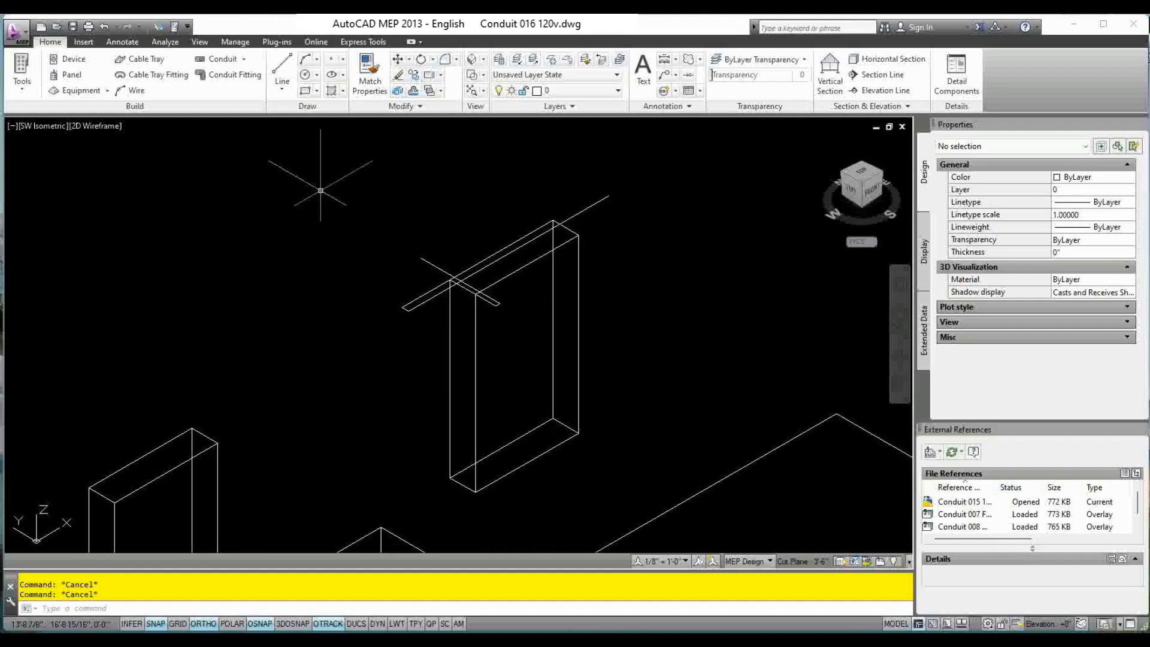
{"action": "left_click", "coordinate": [222, 61]}
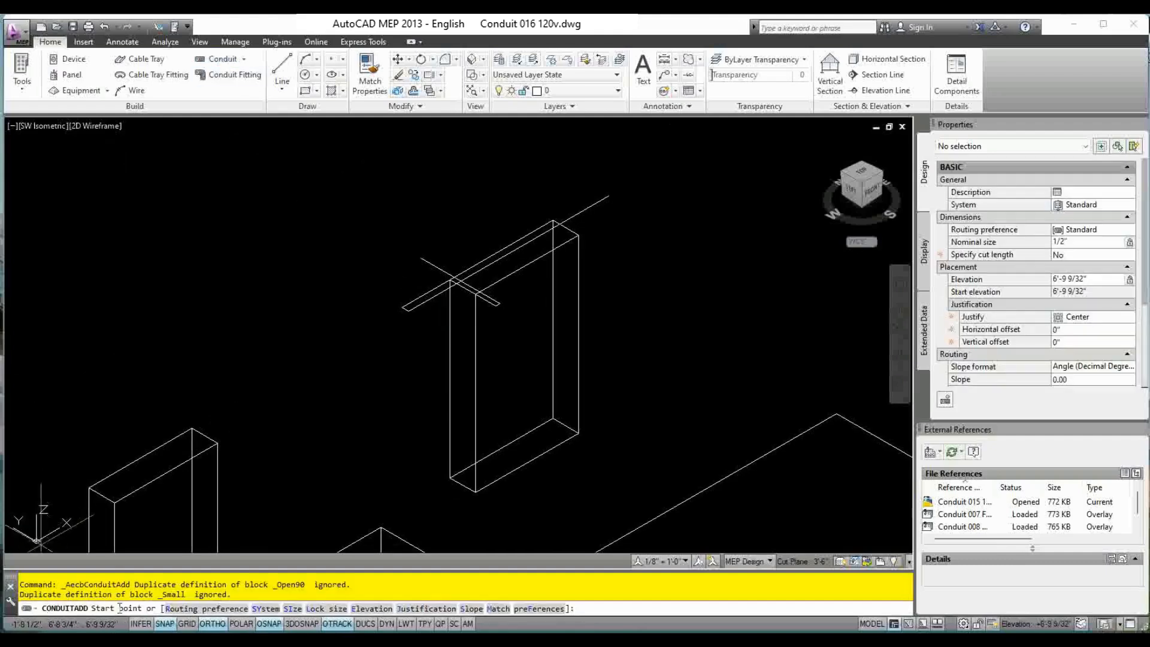
{"action": "scroll", "coordinate": [430, 292], "scroll_direction": "up", "scroll_amount": 4}
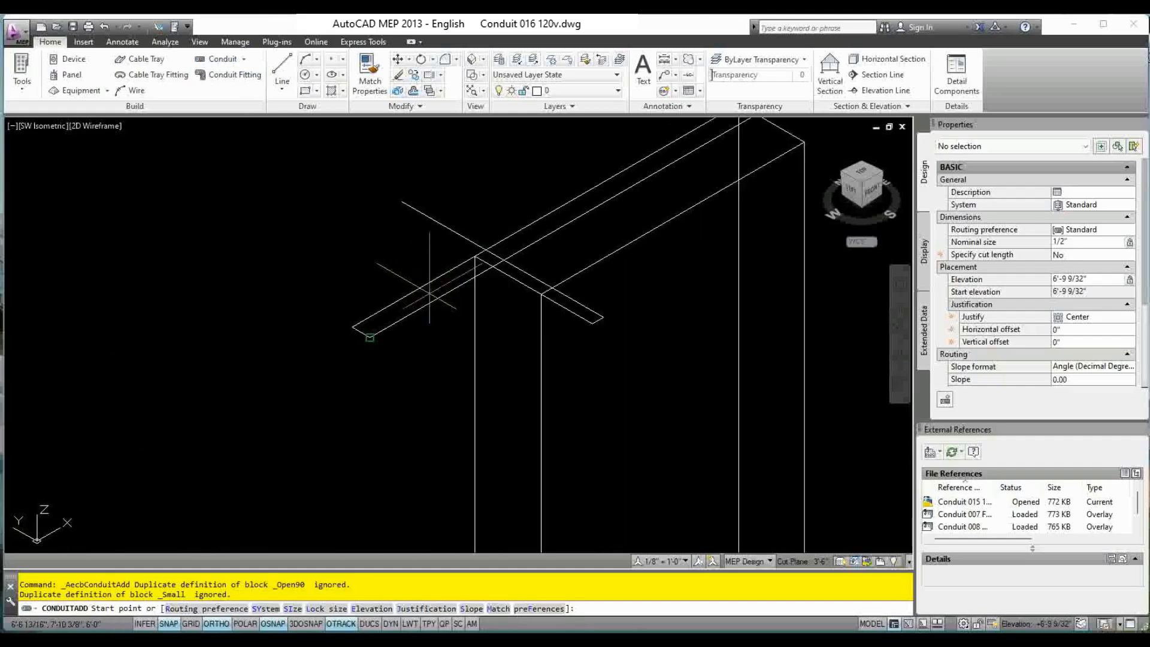
{"action": "left_click", "coordinate": [370, 337]}
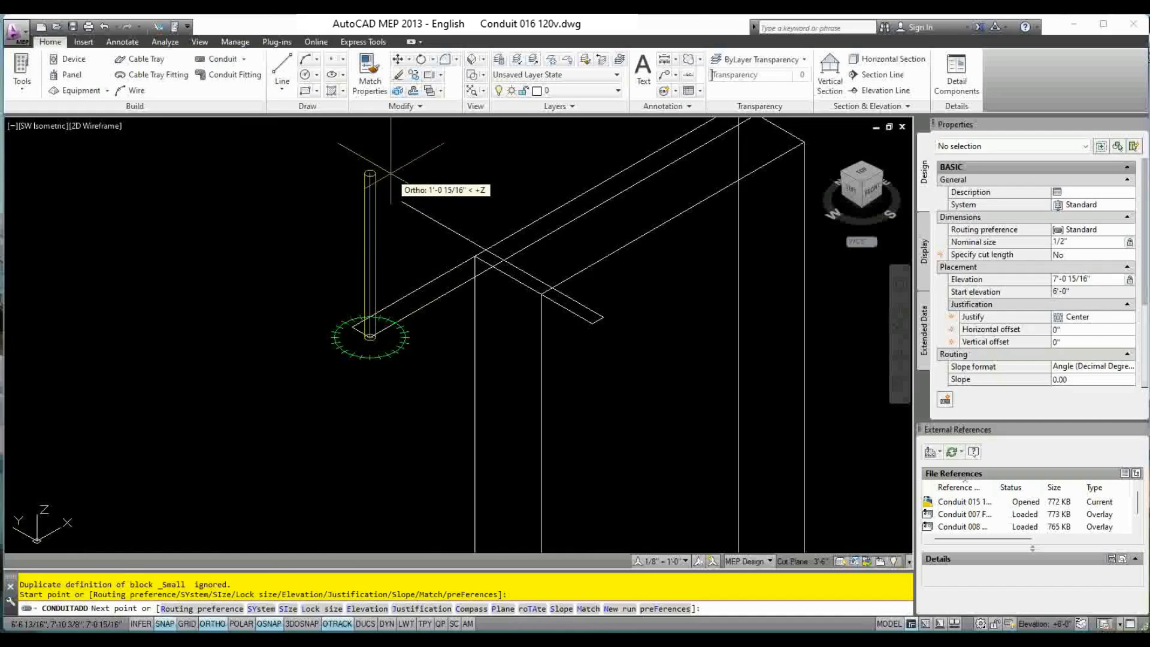
{"action": "type", "text": "36"}
{"action": "key", "text": "Return"}
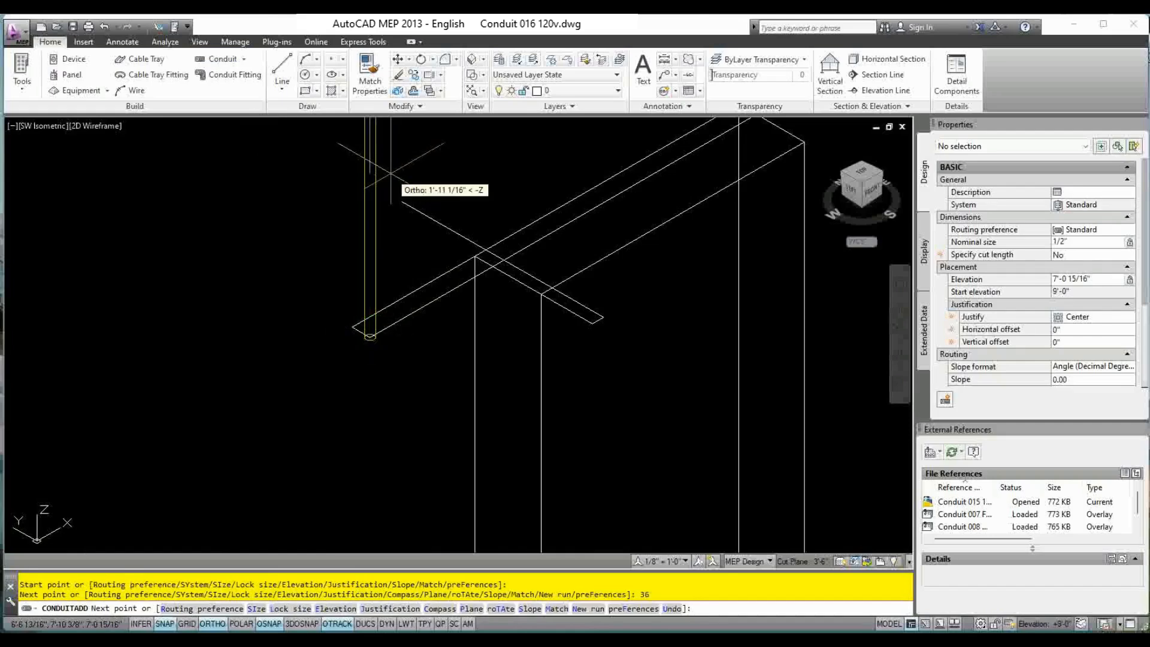
{"action": "scroll", "coordinate": [390, 180], "scroll_direction": "down", "scroll_amount": 4}
{"action": "middle_click_drag", "start_coordinate": [383, 263], "coordinate": [388, 355]}
{"action": "key", "text": "Escape"}
{"action": "key", "text": "Escape"}
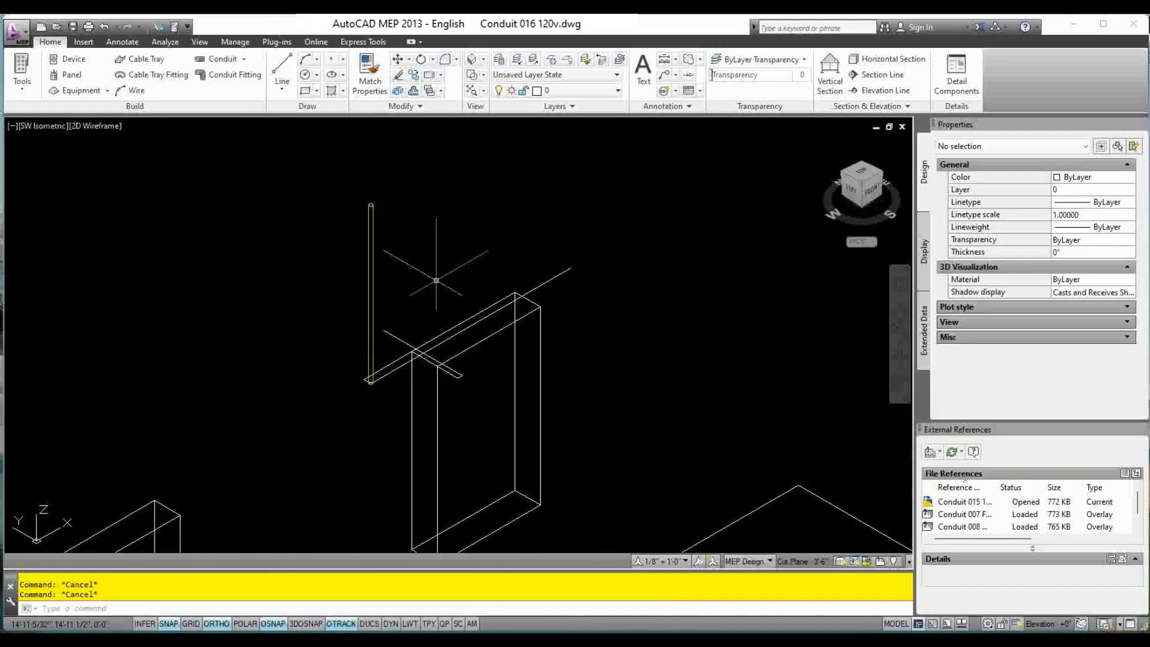
Search the web in Firefox for "wheatland emt dimensions" and open Wheatland Tube's EMT-and-Conduit-Brochure.pdf.
{"action": "scroll", "coordinate": [373, 385], "scroll_direction": "up", "scroll_amount": 6}
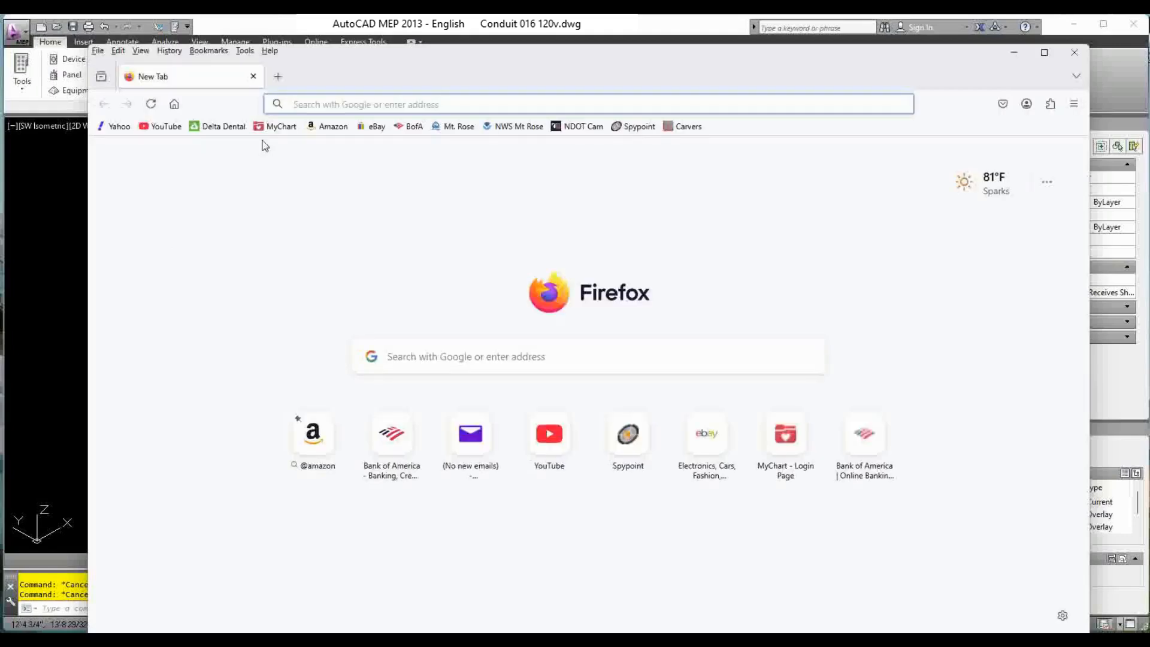
{"action": "left_click", "coordinate": [433, 106]}
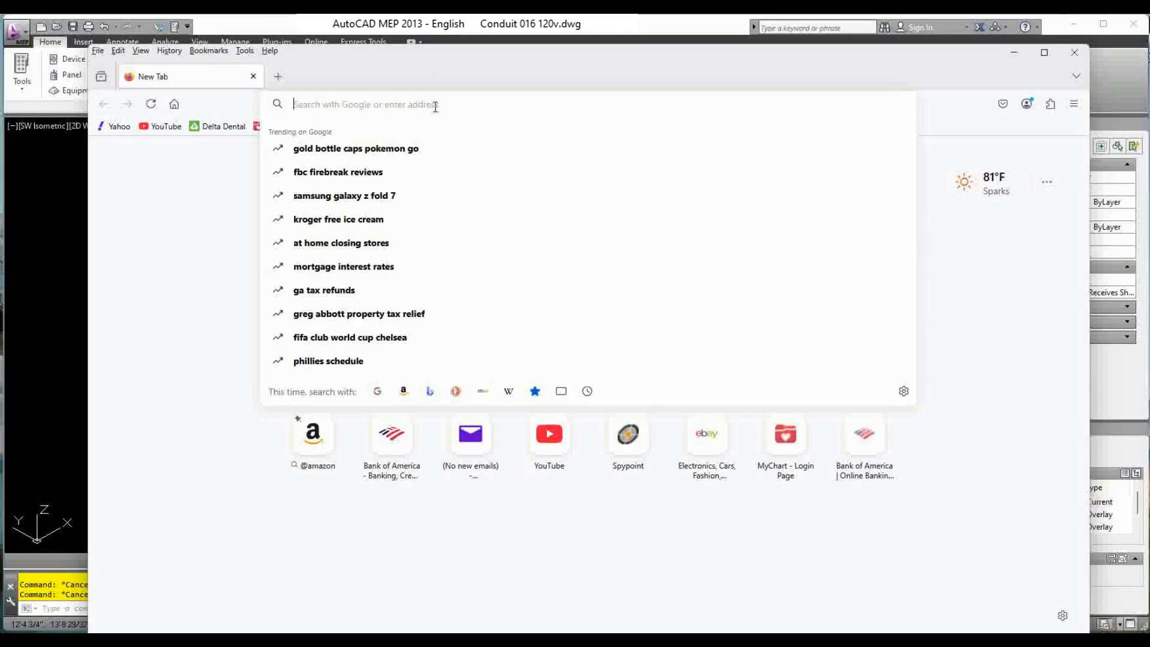
{"action": "type", "text": "wheatland"}
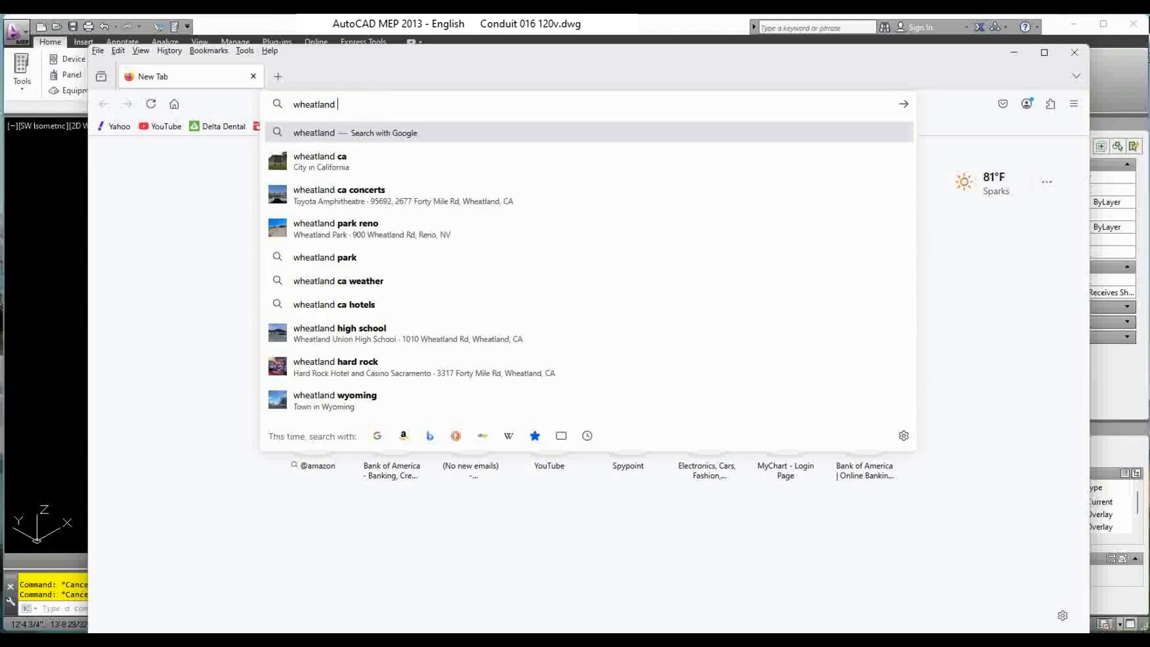
{"action": "type", "text": " emt di"}
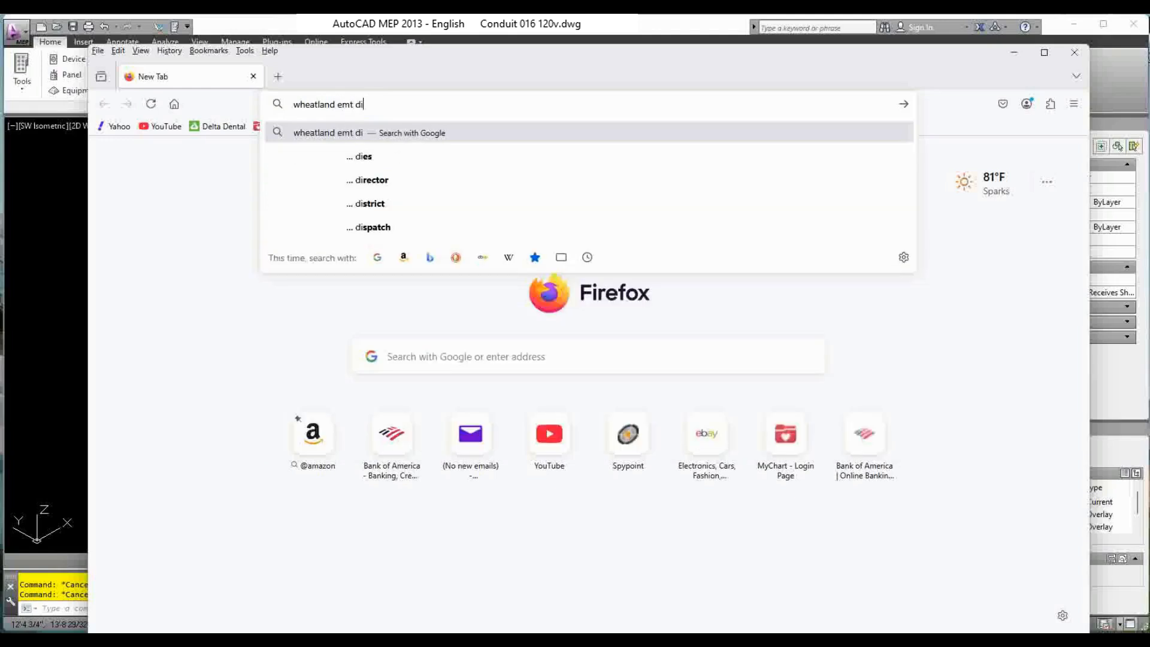
{"action": "type", "text": "mensions"}
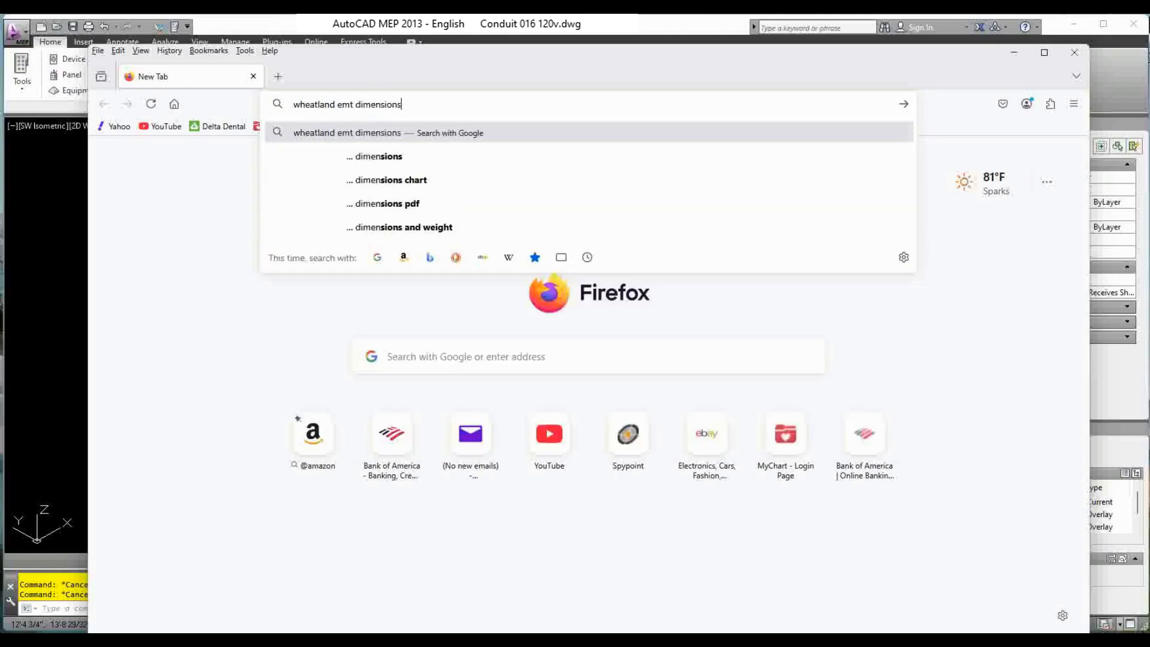
{"action": "key", "text": "Return"}
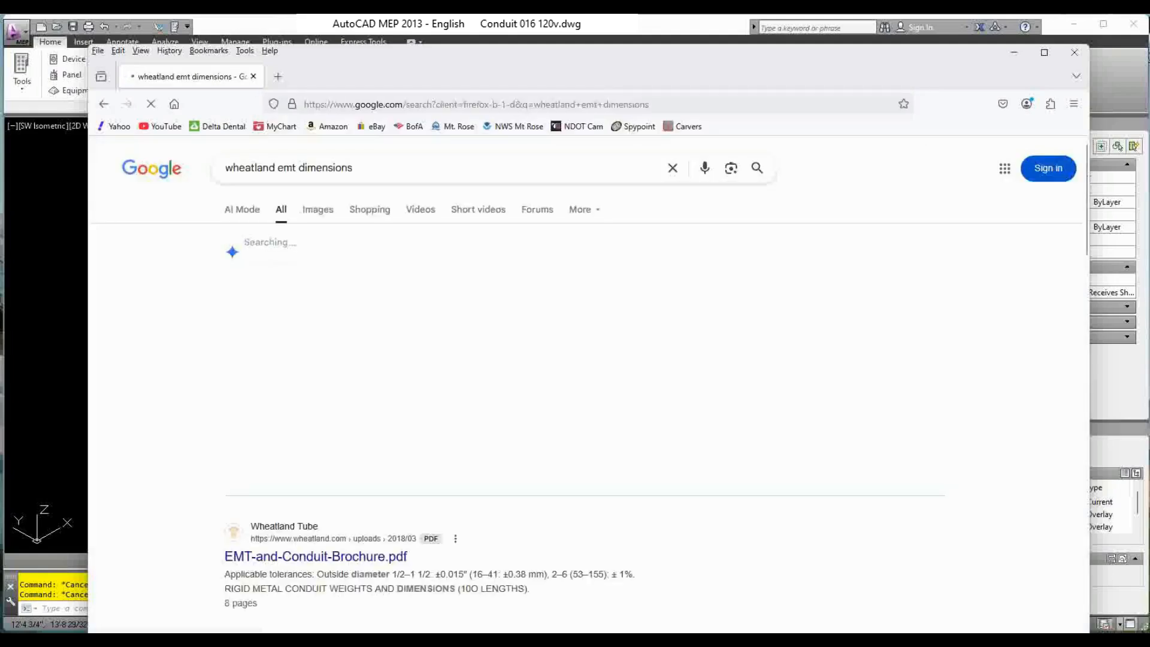
{"action": "scroll", "coordinate": [431, 180], "scroll_direction": "down", "scroll_amount": 3}
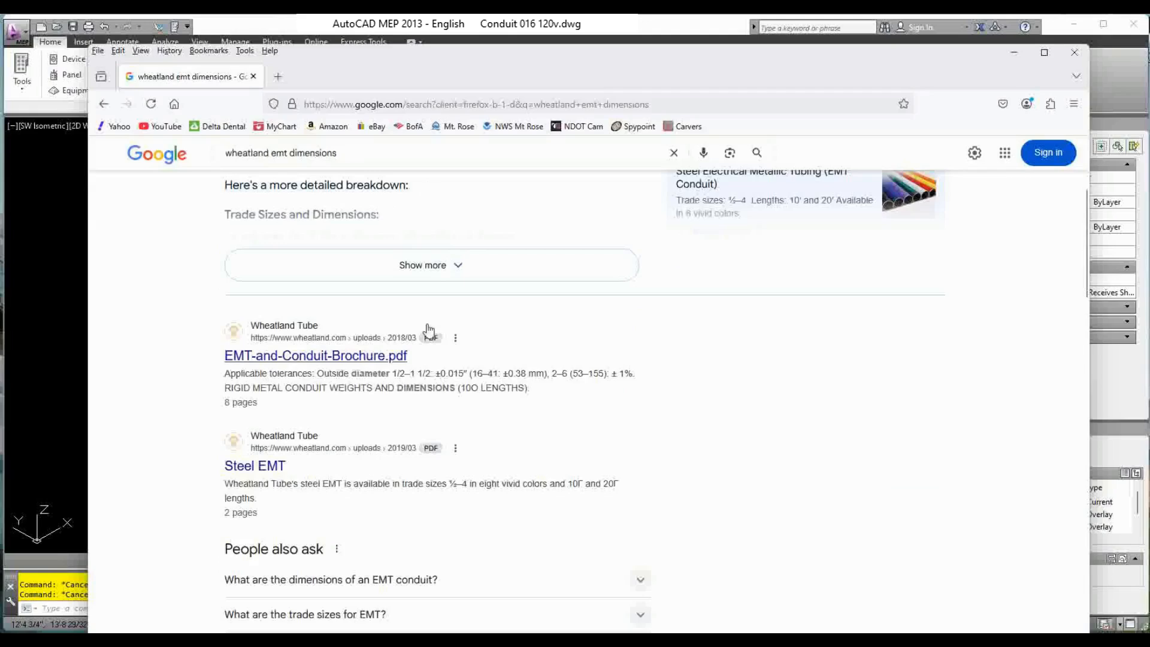
{"action": "left_click", "coordinate": [359, 355]}
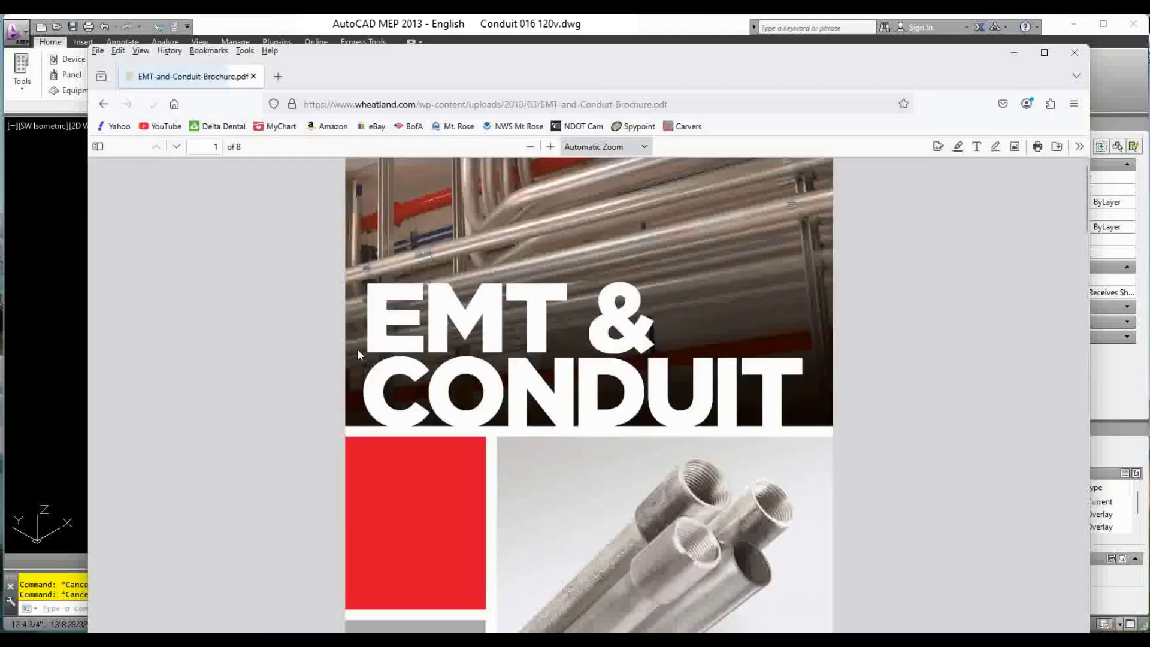
Look up the outside diameter of 1/2" EMT in the brochure's weights and dimensions table for 10' lengths.
{"action": "scroll", "coordinate": [505, 382], "scroll_direction": "down", "scroll_amount": 20}
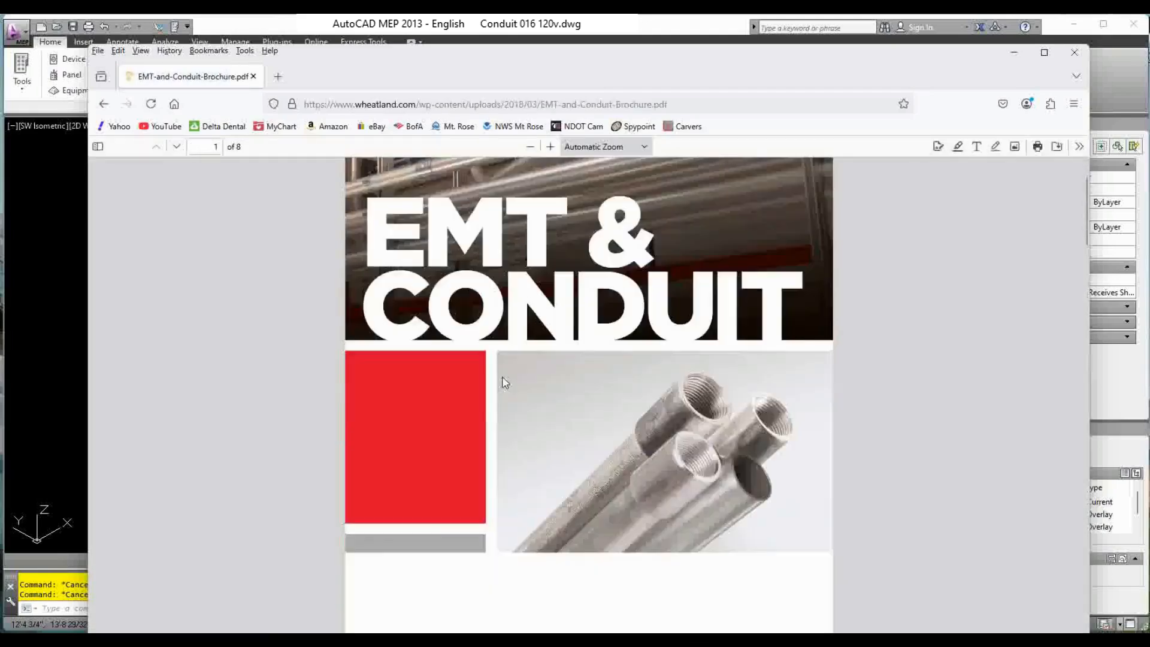
{"action": "scroll", "coordinate": [505, 382], "scroll_direction": "down", "scroll_amount": 3}
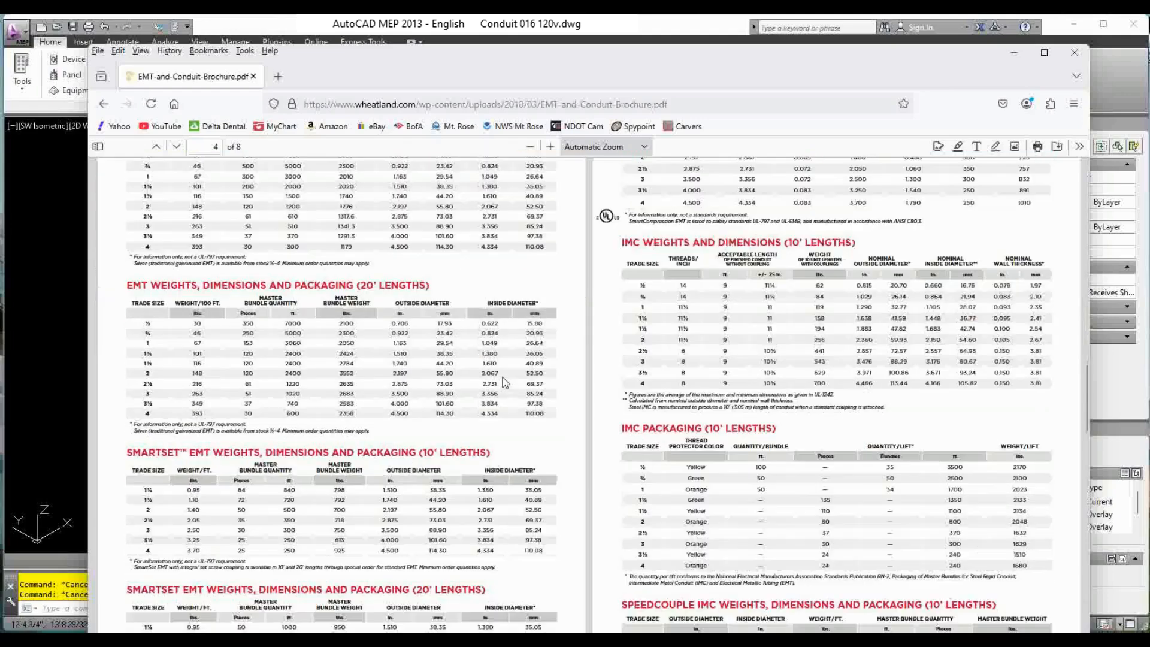
{"action": "scroll", "coordinate": [505, 382], "scroll_direction": "up", "scroll_amount": 3}
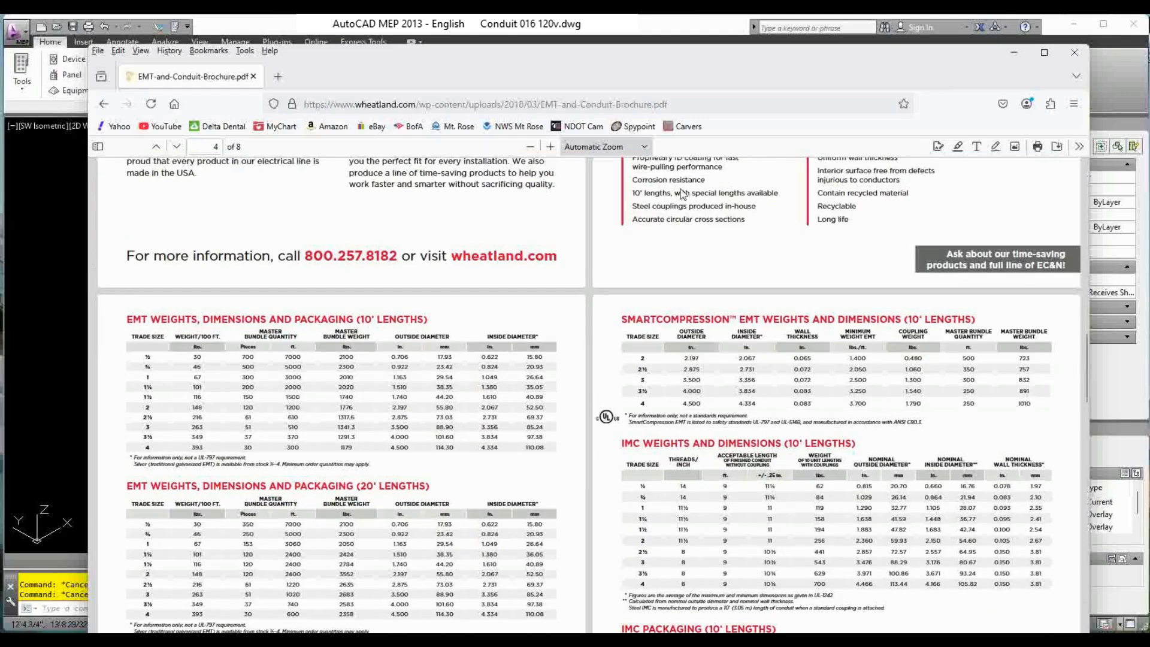
{"action": "left_click", "coordinate": [550, 147]}
{"action": "scroll", "coordinate": [518, 376], "scroll_direction": "down", "scroll_amount": 1}
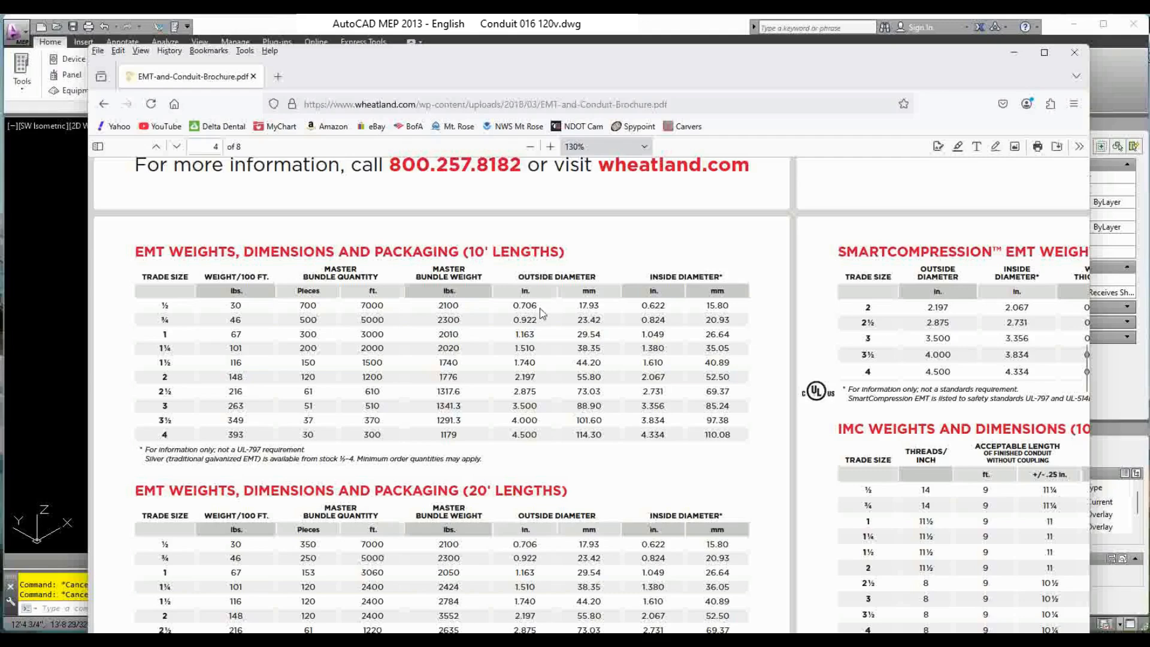
Divide the 0.706" outside diameter by 2 in Calculator, then return to the AutoCAD drawing.
{"action": "key", "text": "super"}
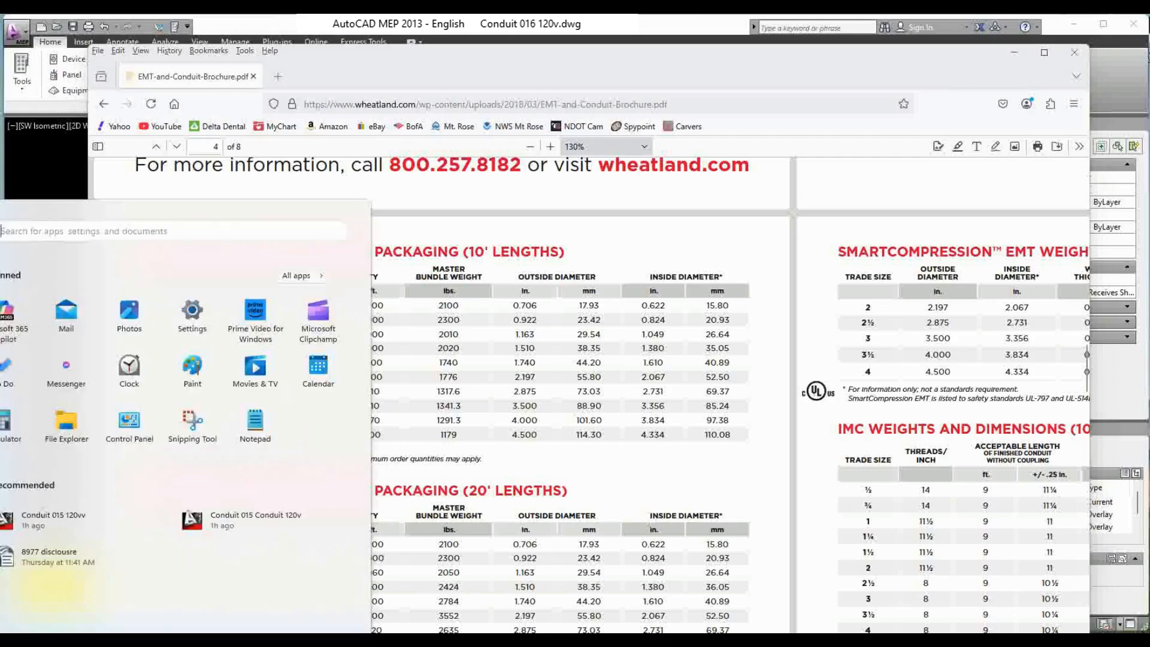
{"action": "left_click", "coordinate": [14, 424]}
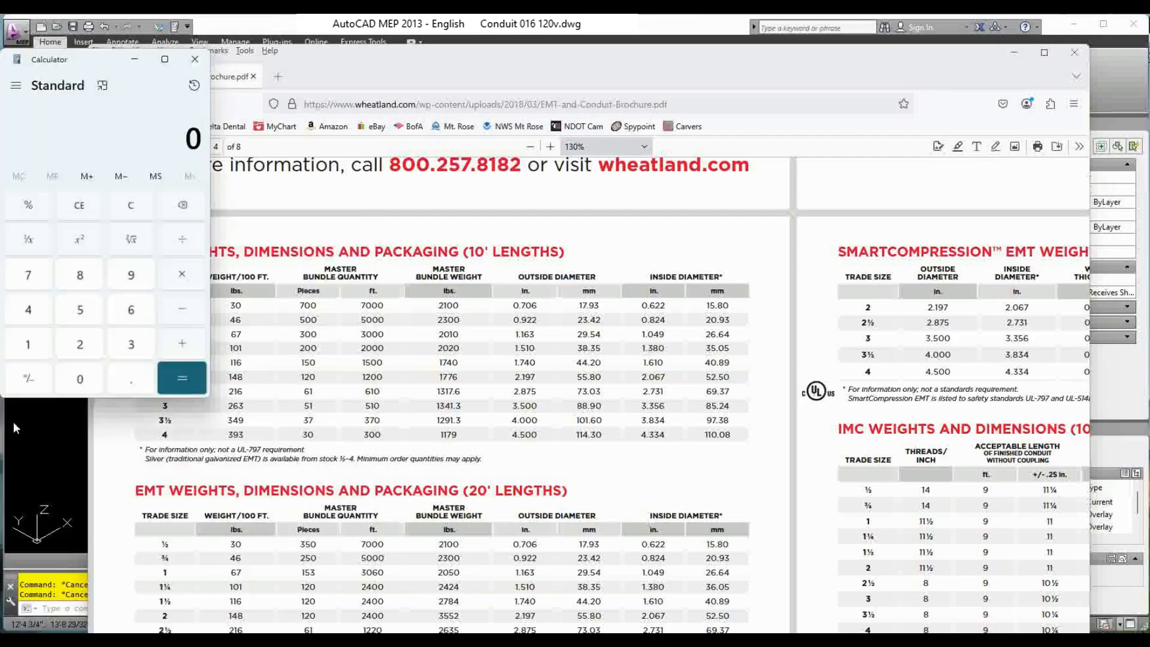
{"action": "type", "text": ".706"}
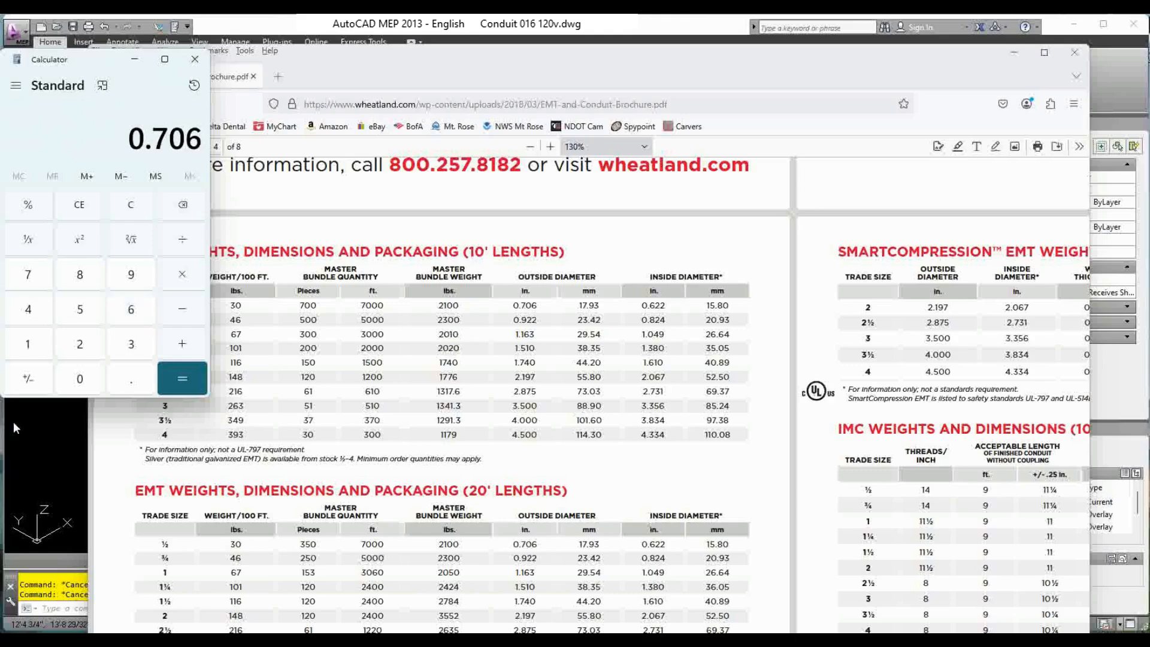
{"action": "type", "text": " ÷ 2"}
{"action": "key", "text": "Return"}
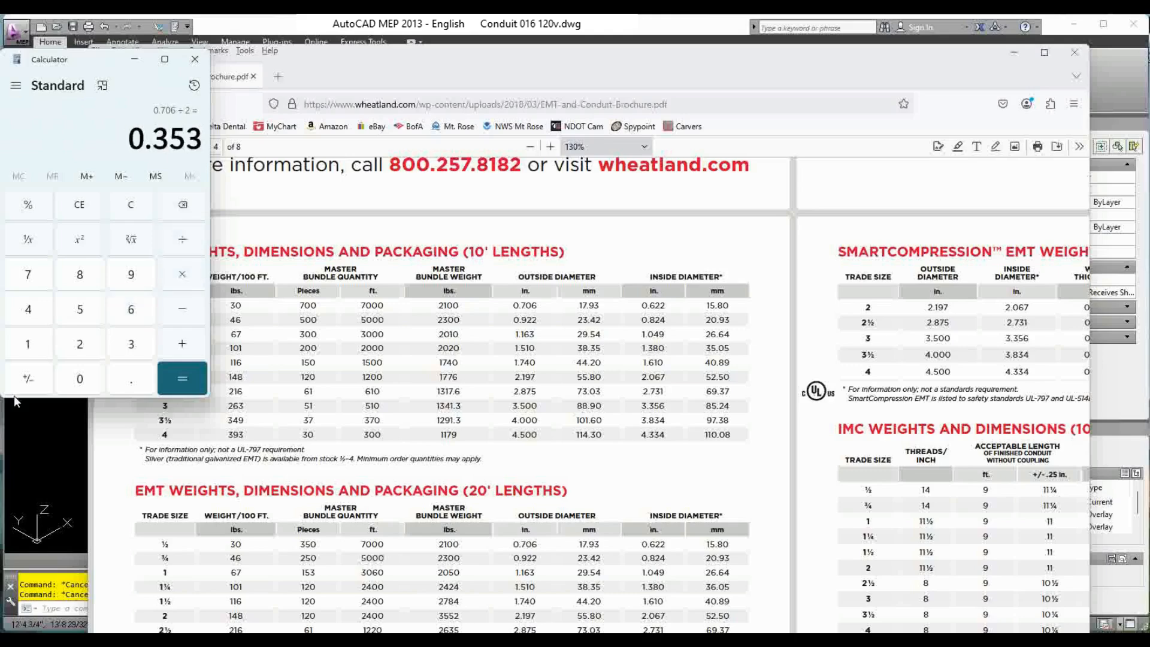
{"action": "left_click", "coordinate": [135, 59]}
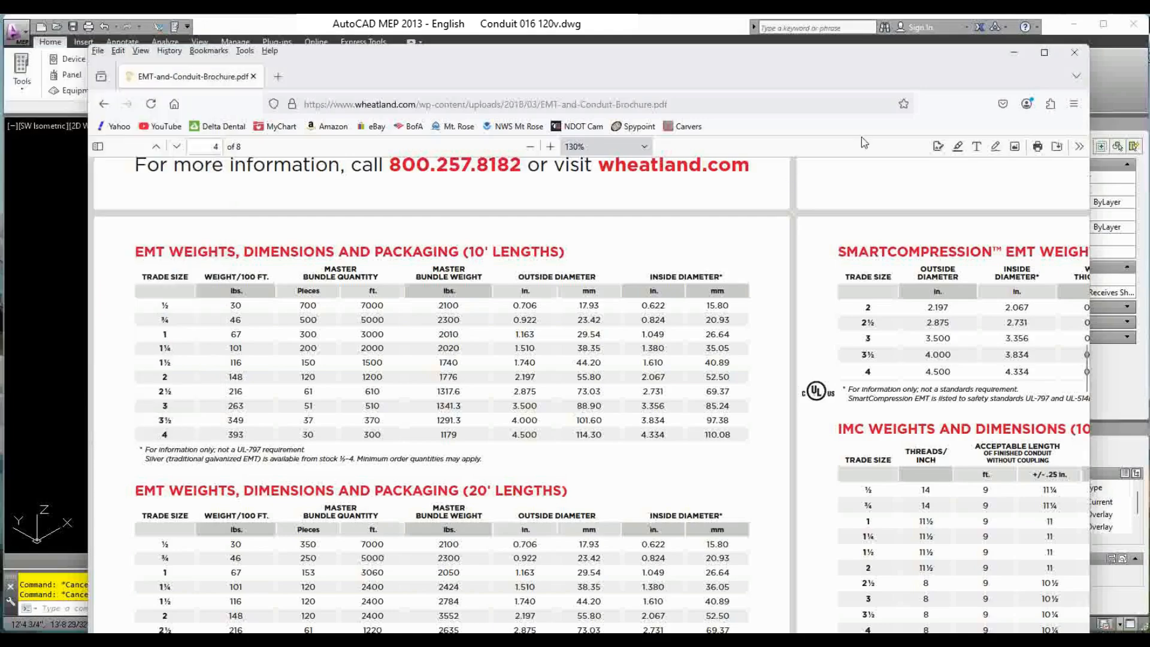
{"action": "left_click", "coordinate": [1014, 54]}
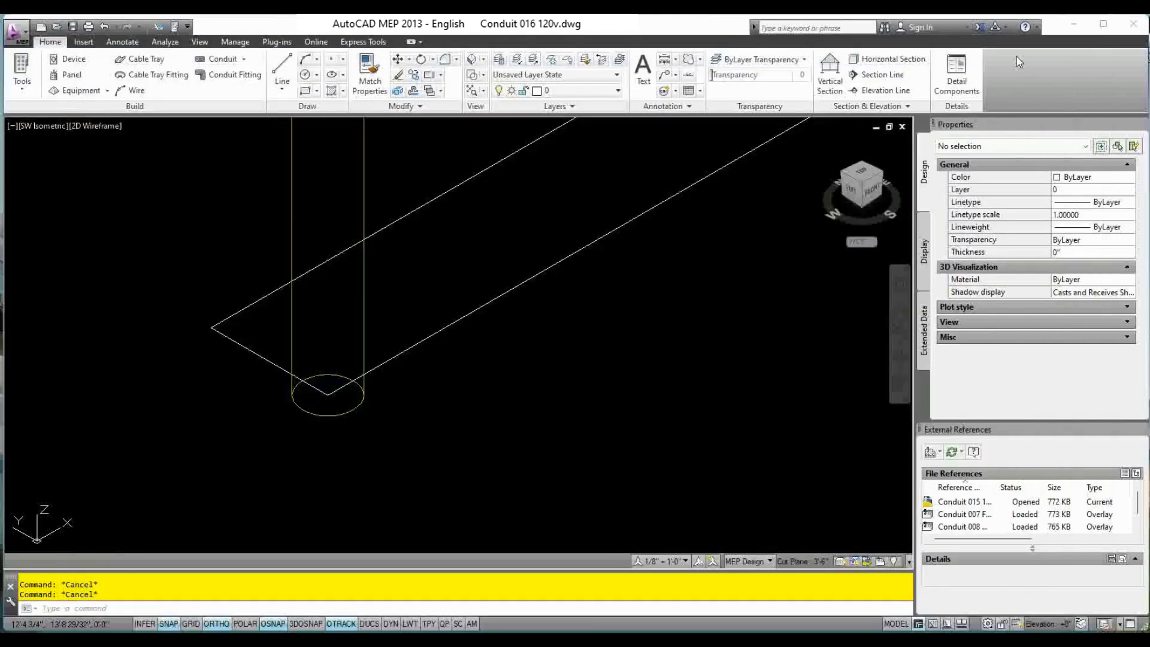
Move the vertical 1/2" conduit .353" toward the front, perpendicular to the long guide line.
{"action": "left_click", "coordinate": [346, 417]}
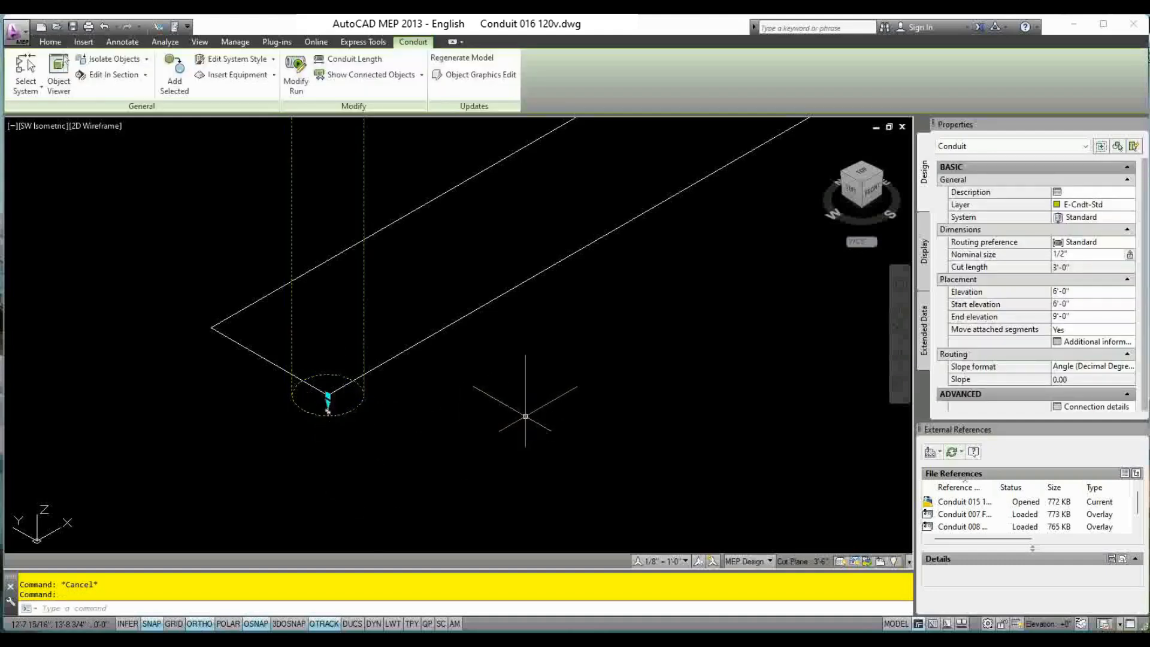
{"action": "type", "text": "move"}
{"action": "key", "text": "Return"}
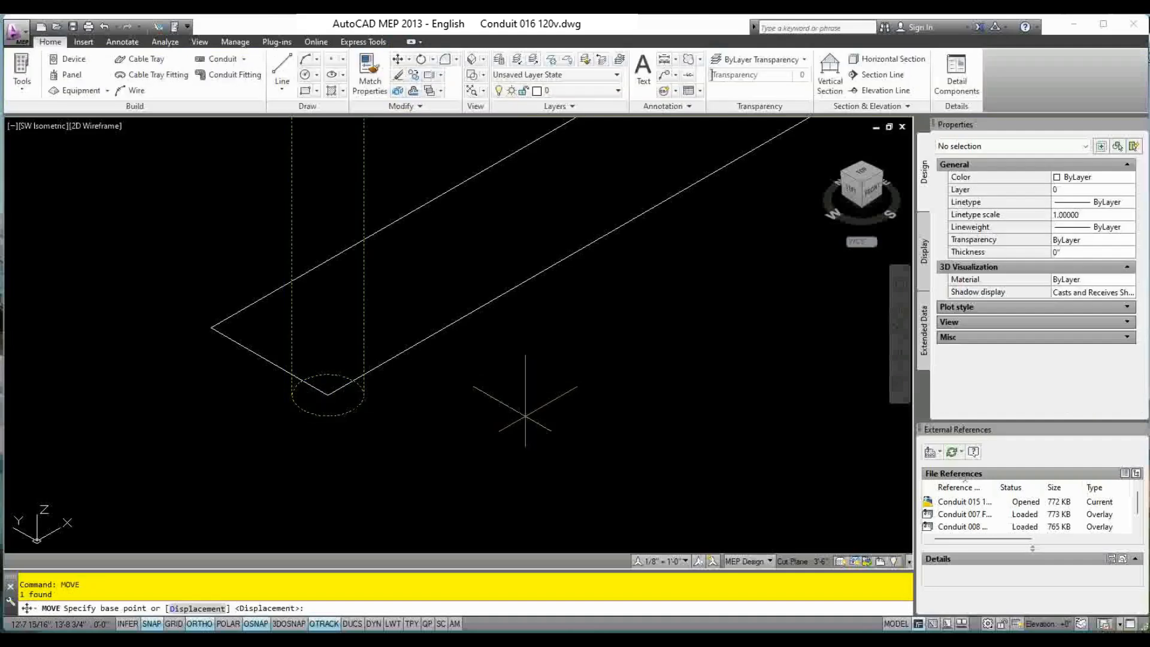
{"action": "left_click", "coordinate": [526, 415]}
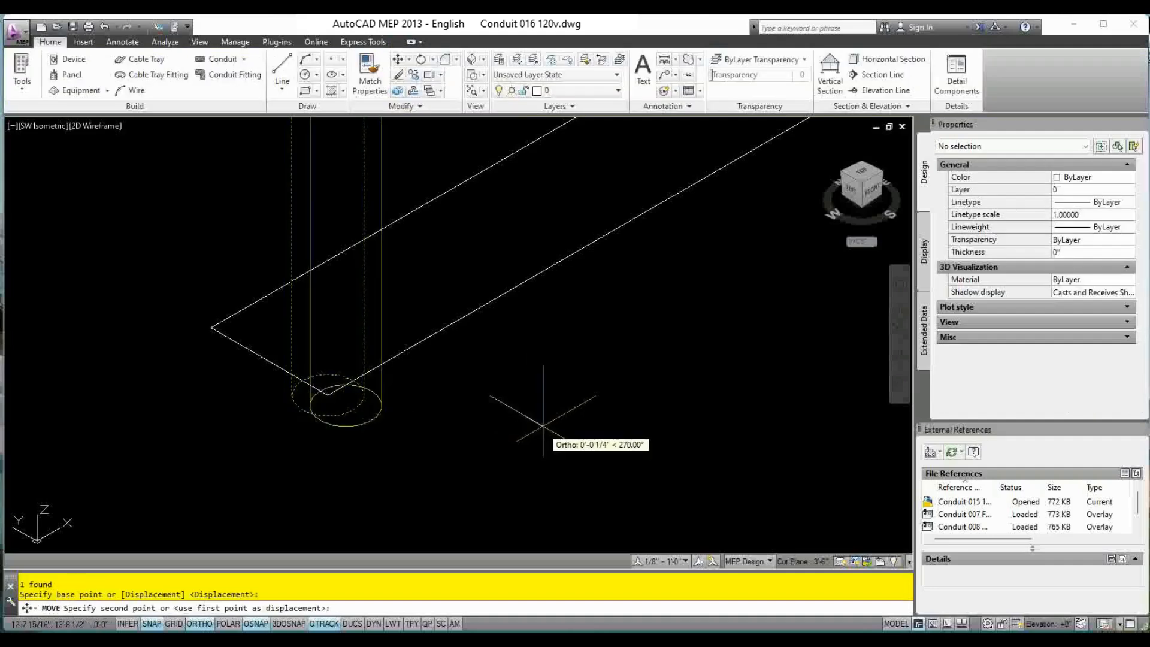
{"action": "key", "text": "Return"}
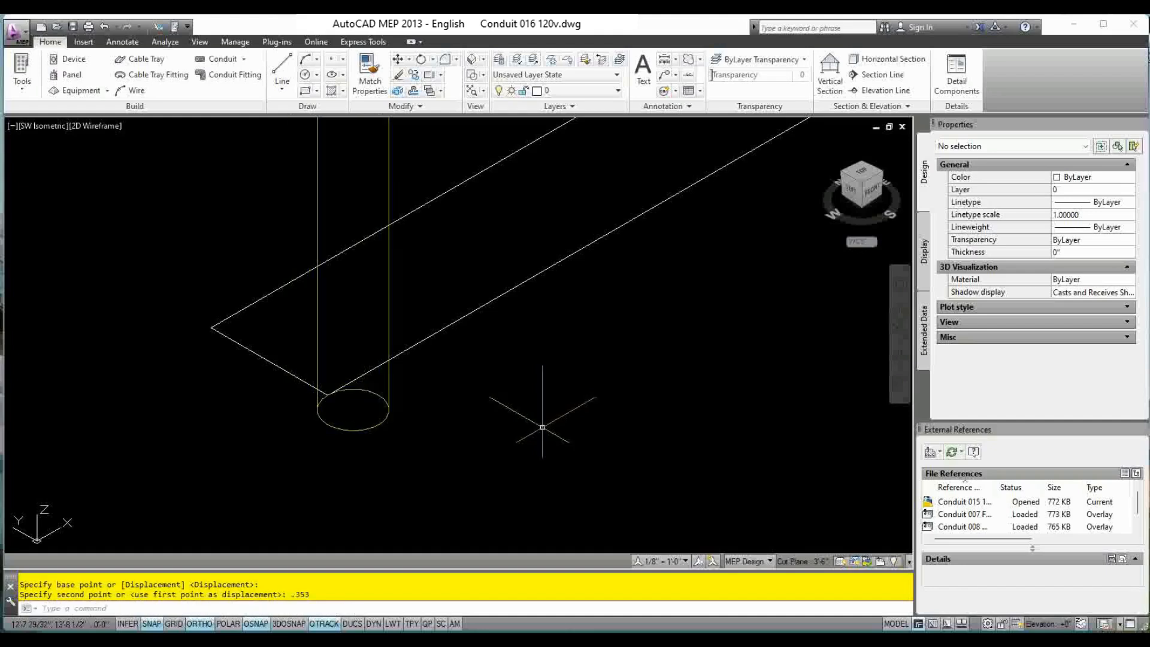
Examine the moved conduit's base against the guide line and the place where both guide lines cross above the panel.
{"action": "scroll", "coordinate": [326, 398], "scroll_direction": "up", "scroll_amount": 5}
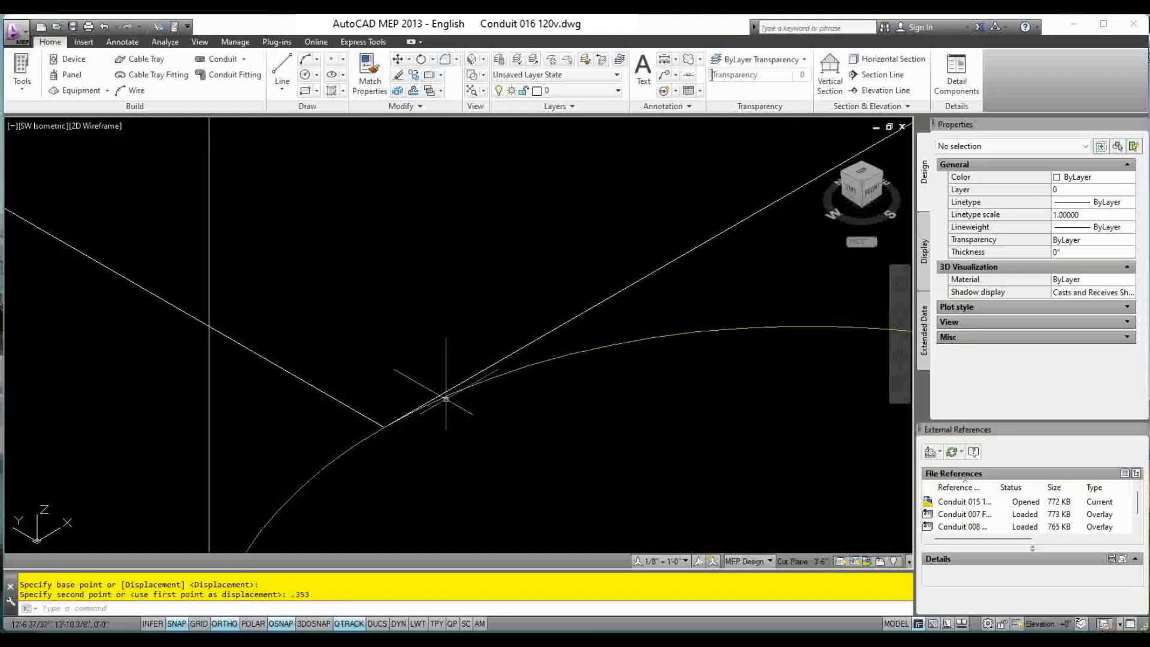
{"action": "scroll", "coordinate": [399, 418], "scroll_direction": "down", "scroll_amount": 3}
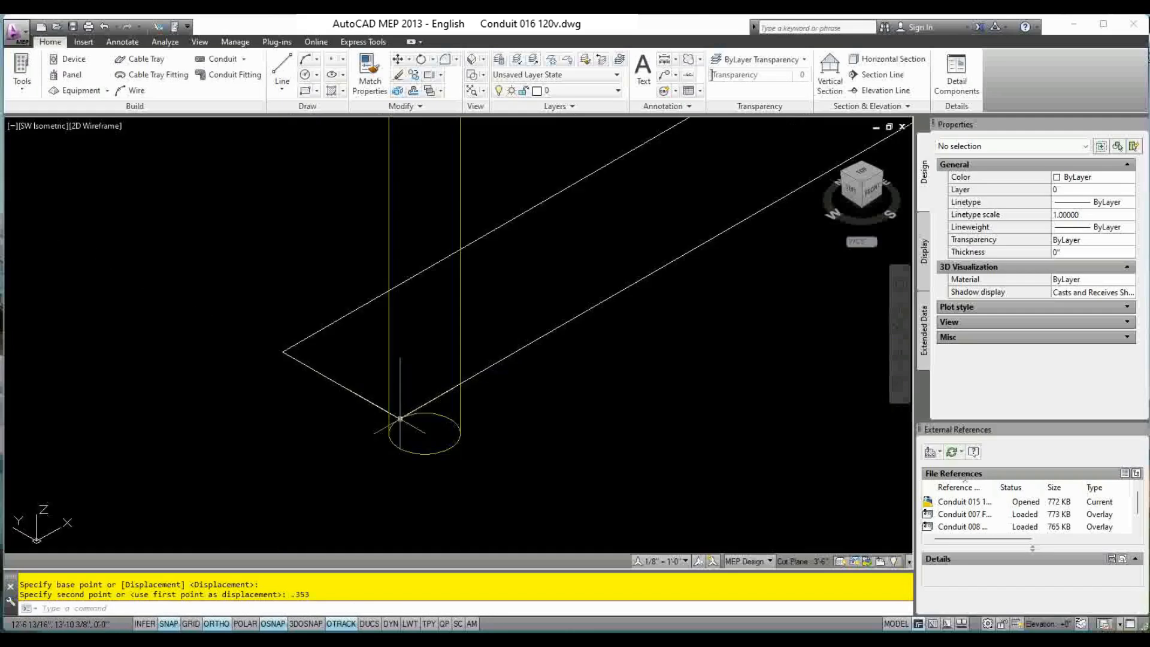
{"action": "middle_click_drag", "start_coordinate": [473, 424], "coordinate": [411, 431]}
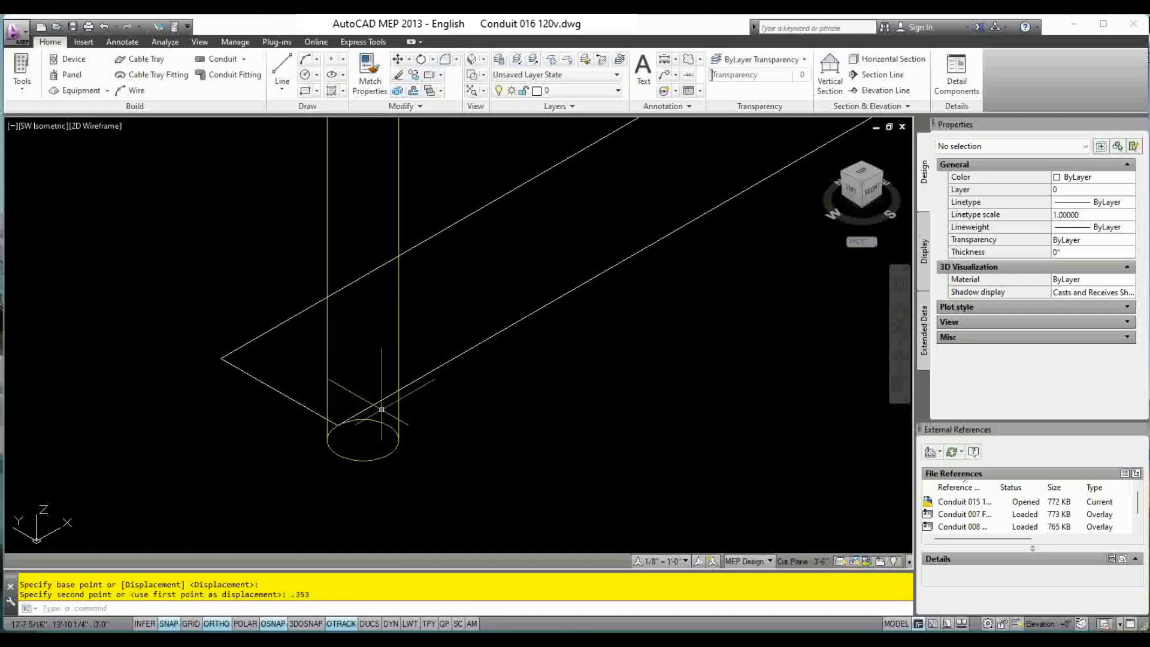
{"action": "scroll", "coordinate": [377, 412], "scroll_direction": "down", "scroll_amount": 6}
{"action": "scroll", "coordinate": [488, 397], "scroll_direction": "up", "scroll_amount": 3}
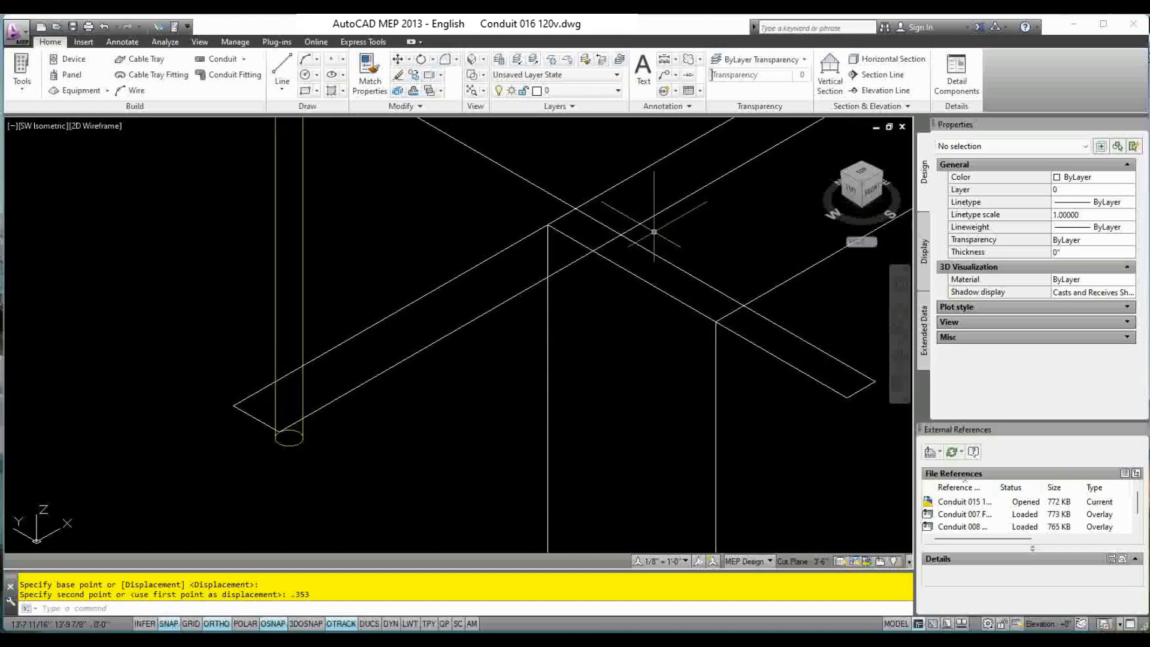
{"action": "scroll", "coordinate": [643, 229], "scroll_direction": "up", "scroll_amount": 2}
{"action": "scroll", "coordinate": [230, 429], "scroll_direction": "down", "scroll_amount": 4}
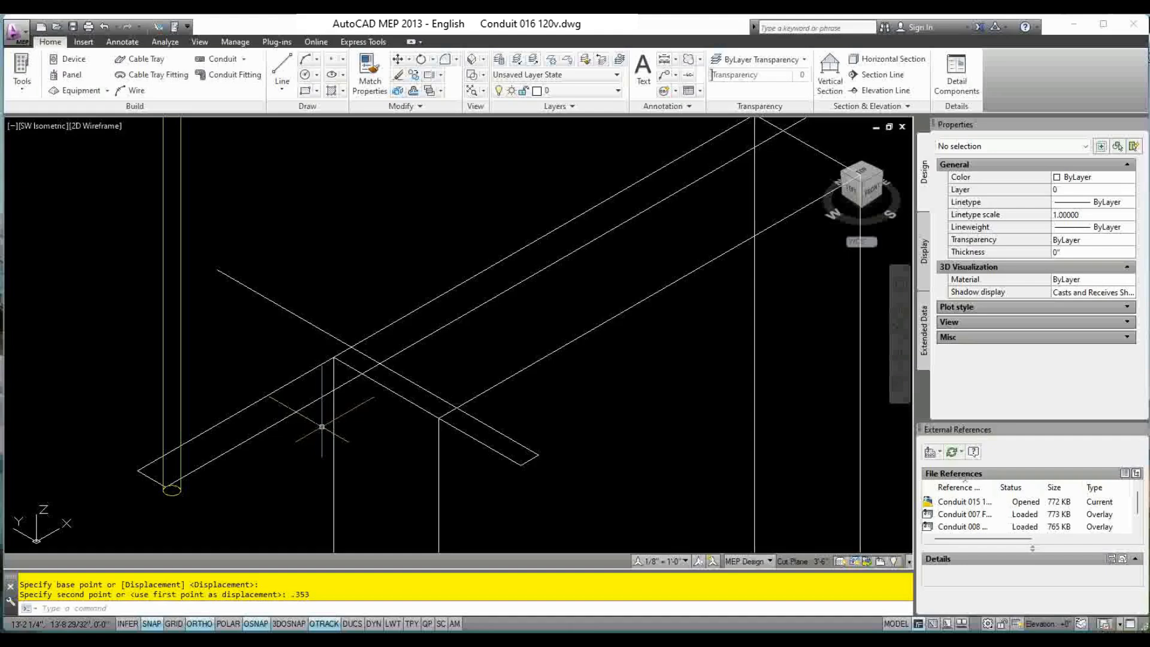
{"action": "scroll", "coordinate": [205, 479], "scroll_direction": "up", "scroll_amount": 2}
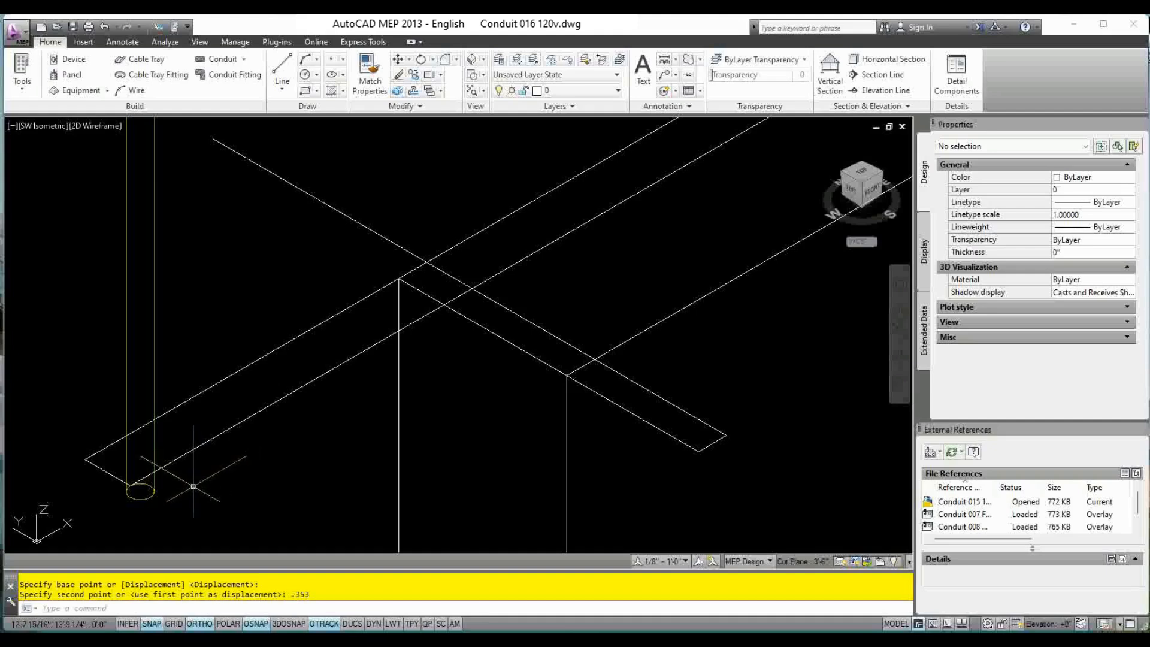
Move the vertical 1/2" conduit along the long guide line from its base endpoint until it is perpendicular to the short cross guide line.
{"action": "left_click", "coordinate": [141, 486]}
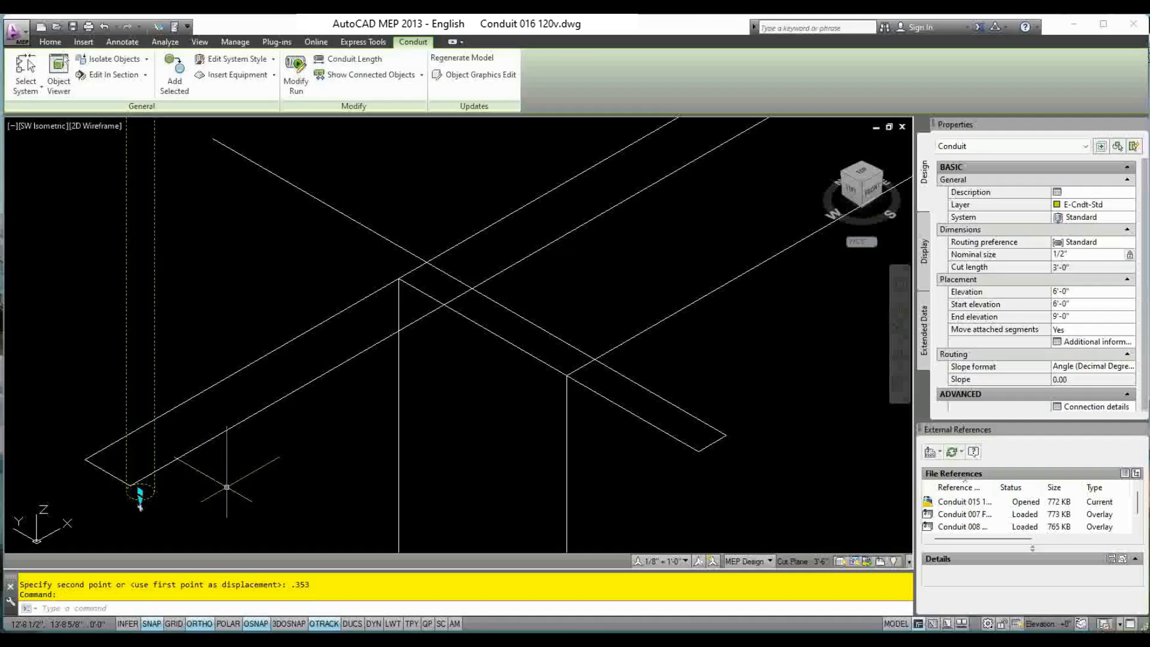
{"action": "type", "text": "move"}
{"action": "key", "text": "Return"}
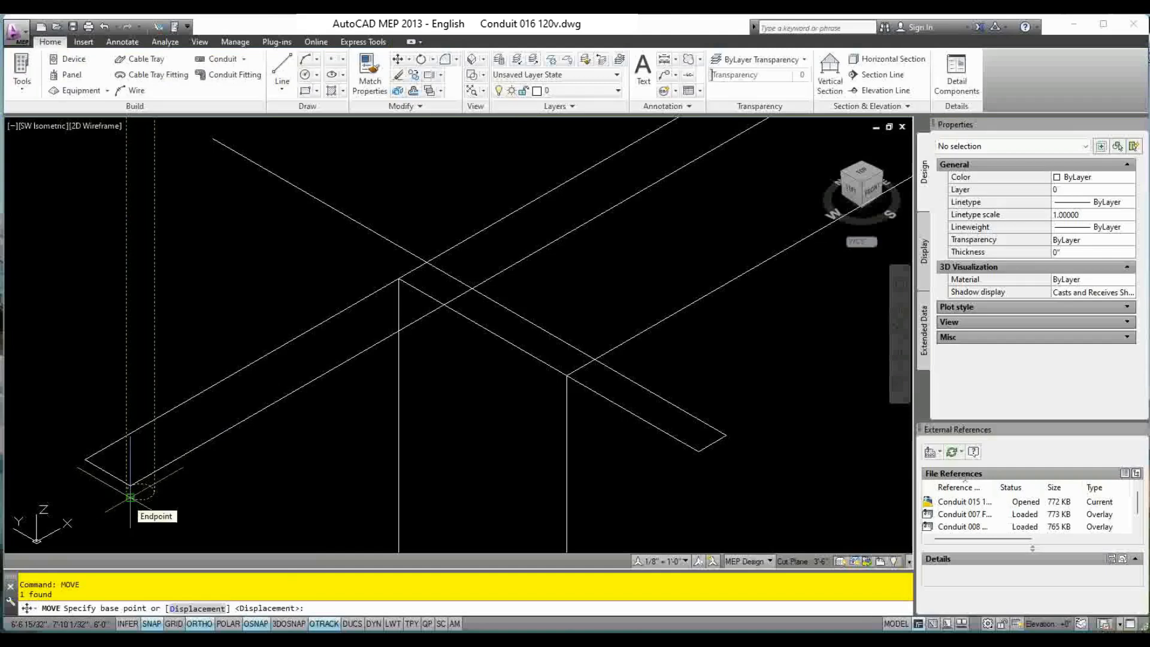
{"action": "left_click", "coordinate": [130, 497]}
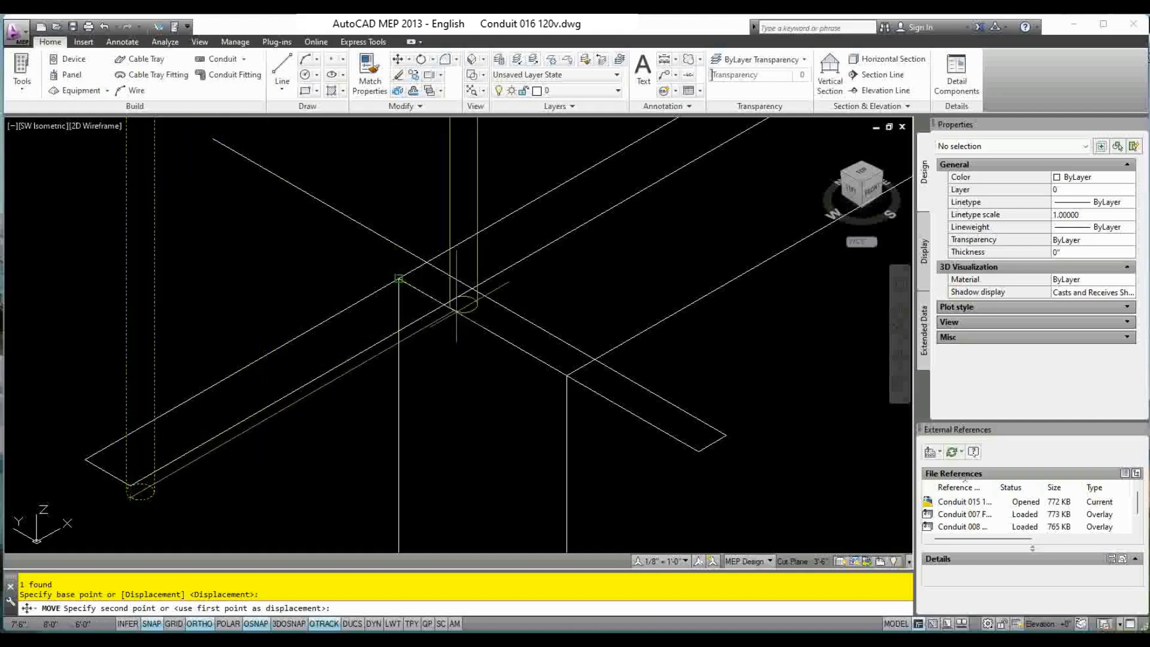
{"action": "scroll", "coordinate": [495, 286], "scroll_direction": "up", "scroll_amount": 2}
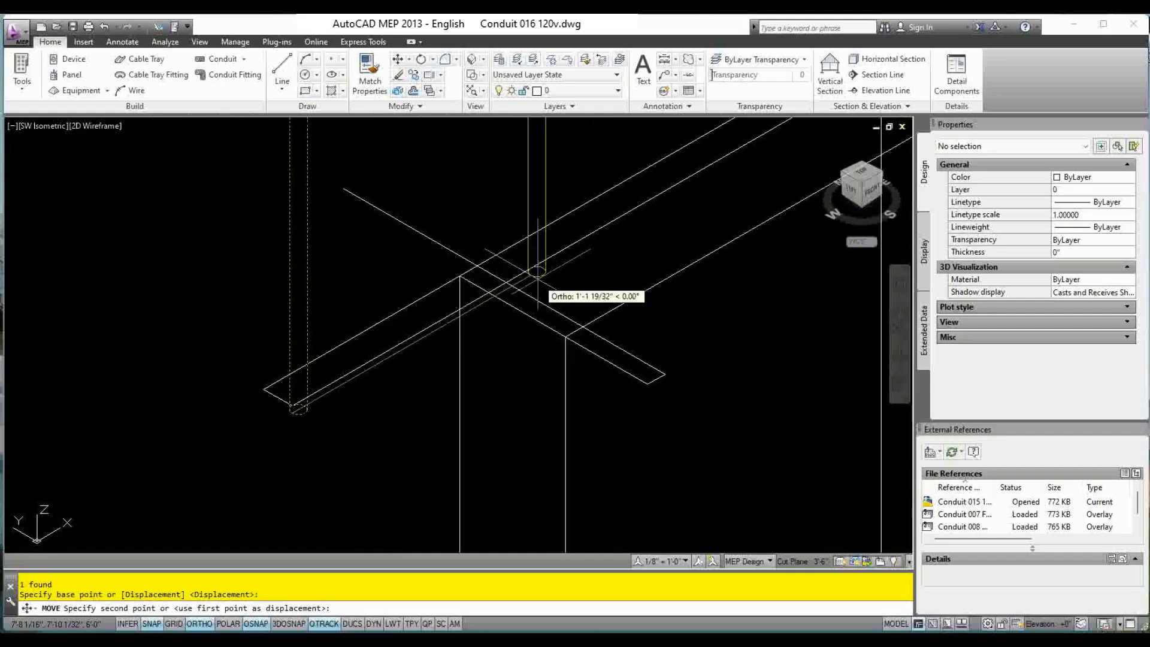
{"action": "scroll", "coordinate": [537, 273], "scroll_direction": "down", "scroll_amount": 4}
{"action": "scroll", "coordinate": [537, 272], "scroll_direction": "up", "scroll_amount": 2}
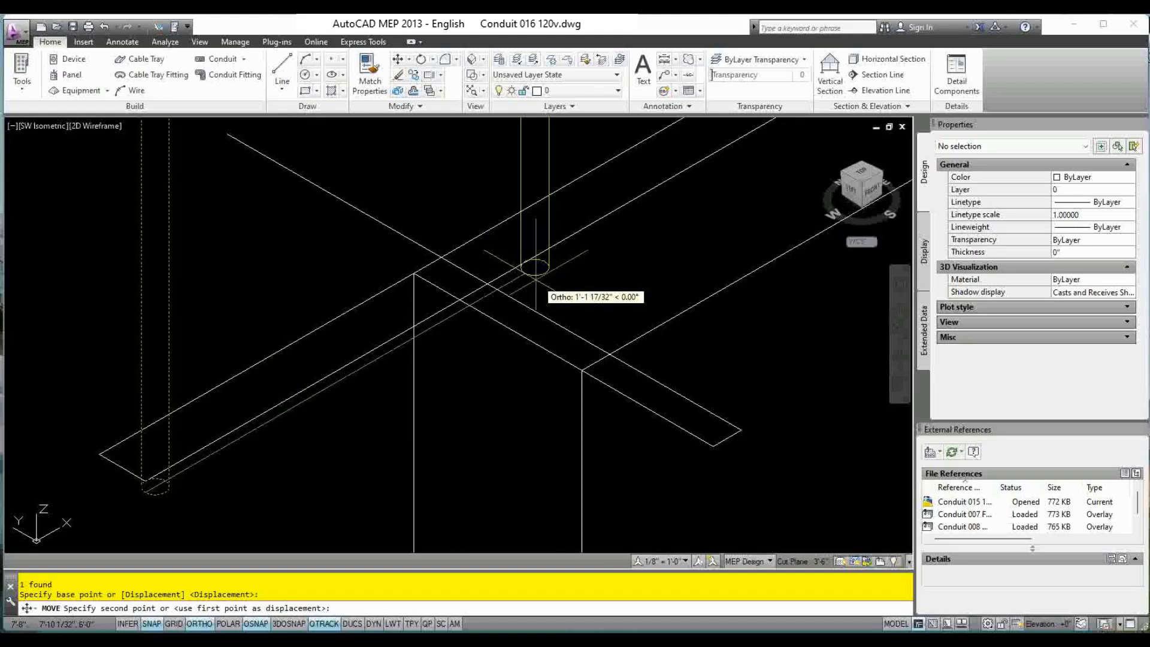
{"action": "right_click", "coordinate": [538, 283], "text": "shift"}
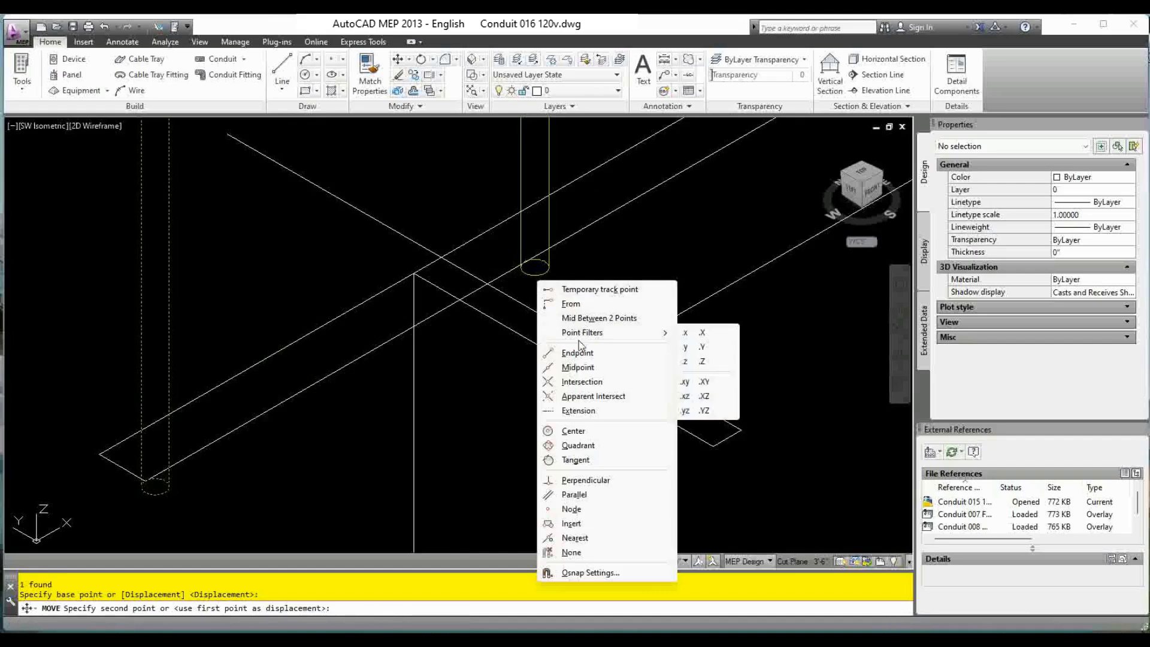
{"action": "left_click", "coordinate": [576, 480]}
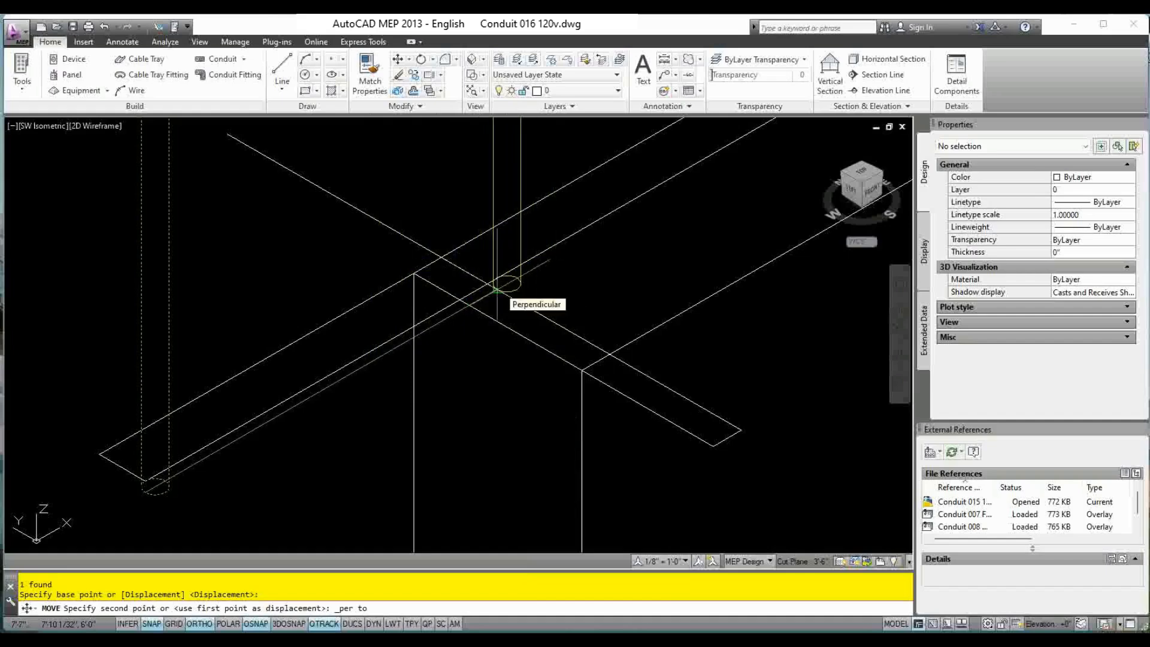
{"action": "key", "text": "Escape"}
{"action": "key", "text": "Escape"}
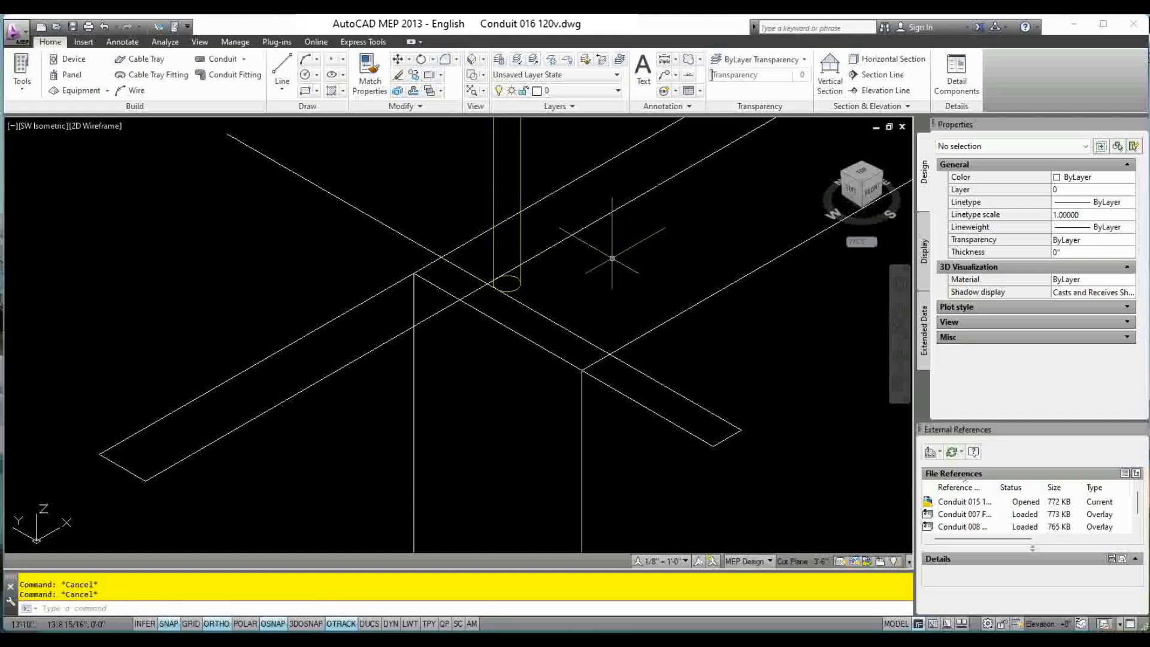
Check the conduit's position against both guide lines in the Top view and return to the SW Isometric view.
{"action": "scroll", "coordinate": [569, 418], "scroll_direction": "down", "scroll_amount": 4}
{"action": "scroll", "coordinate": [532, 419], "scroll_direction": "up", "scroll_amount": 2}
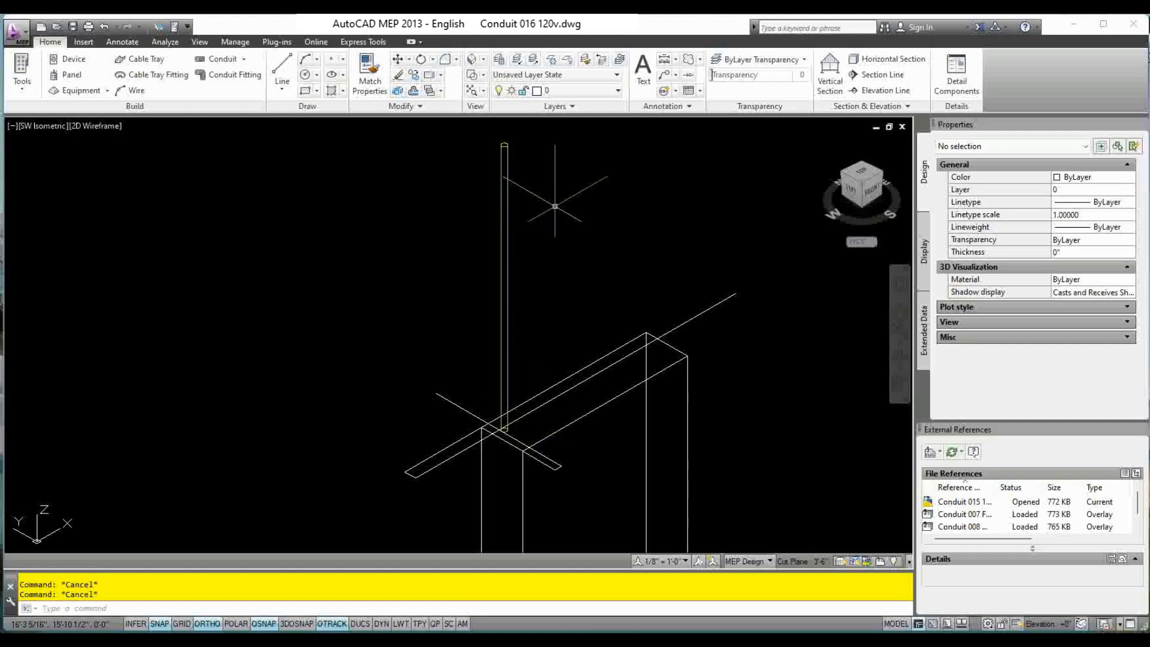
{"action": "left_click", "coordinate": [482, 59]}
{"action": "left_click", "coordinate": [519, 88]}
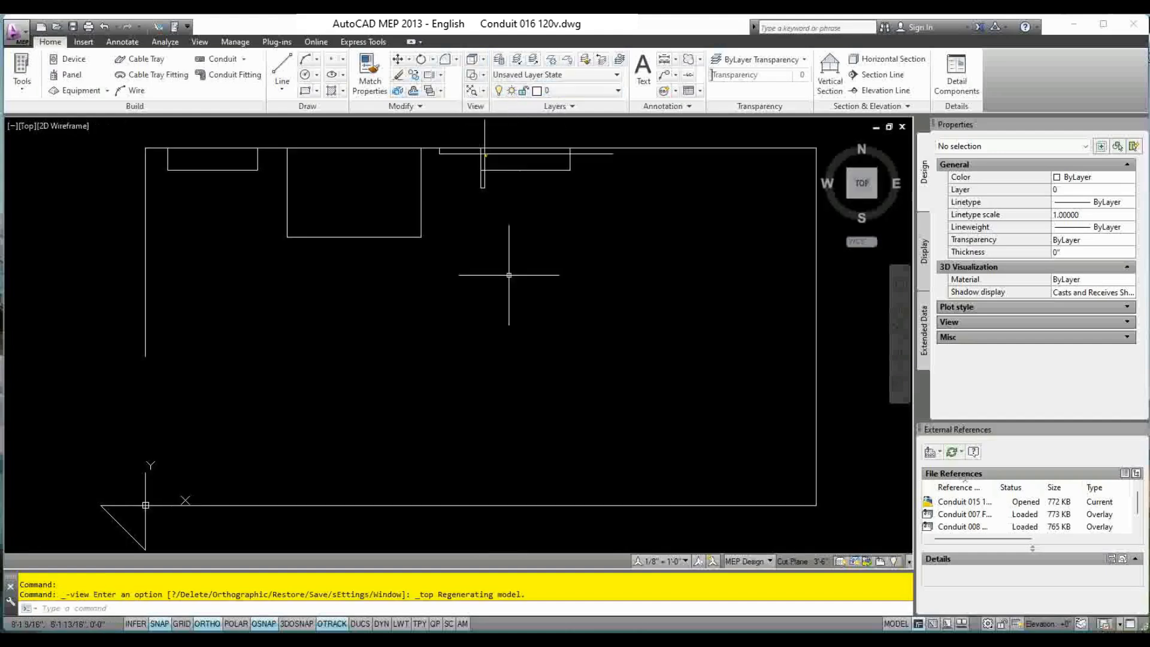
{"action": "middle_click_drag", "start_coordinate": [435, 278], "coordinate": [432, 314]}
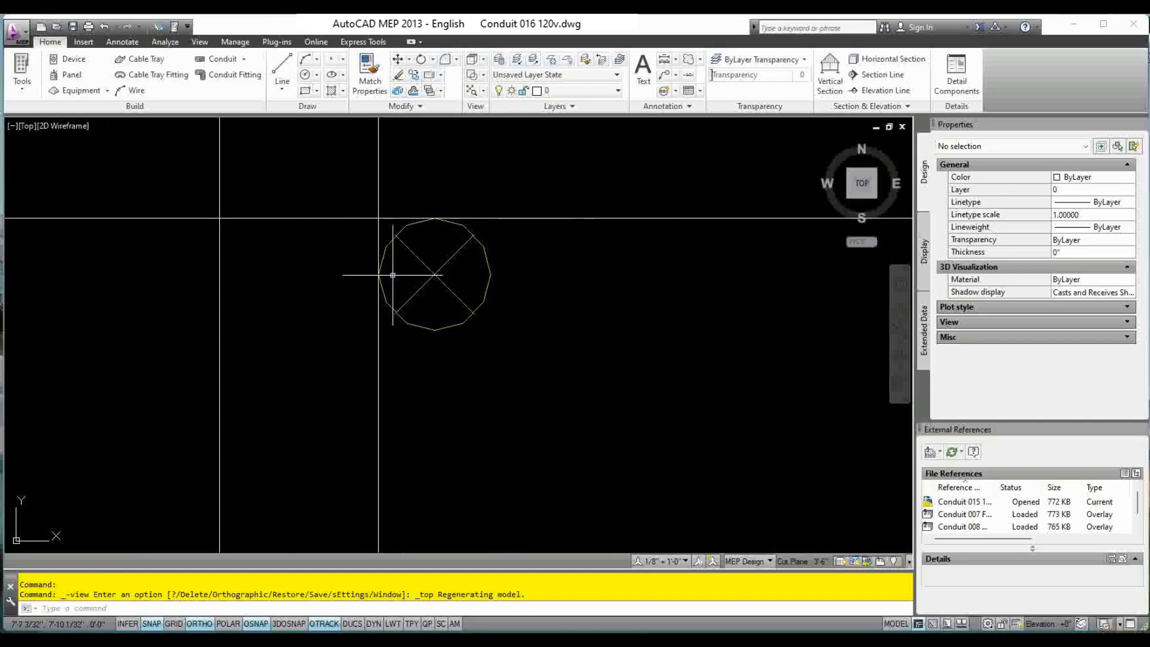
{"action": "scroll", "coordinate": [379, 275], "scroll_direction": "down", "scroll_amount": 6}
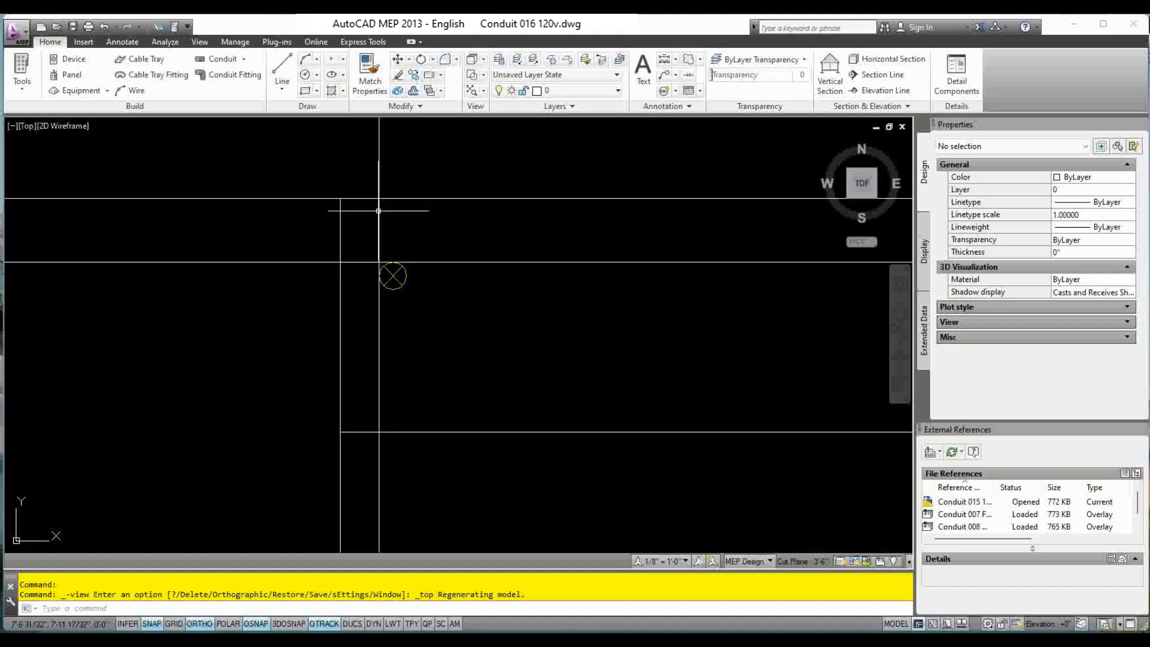
{"action": "scroll", "coordinate": [399, 295], "scroll_direction": "down", "scroll_amount": 2}
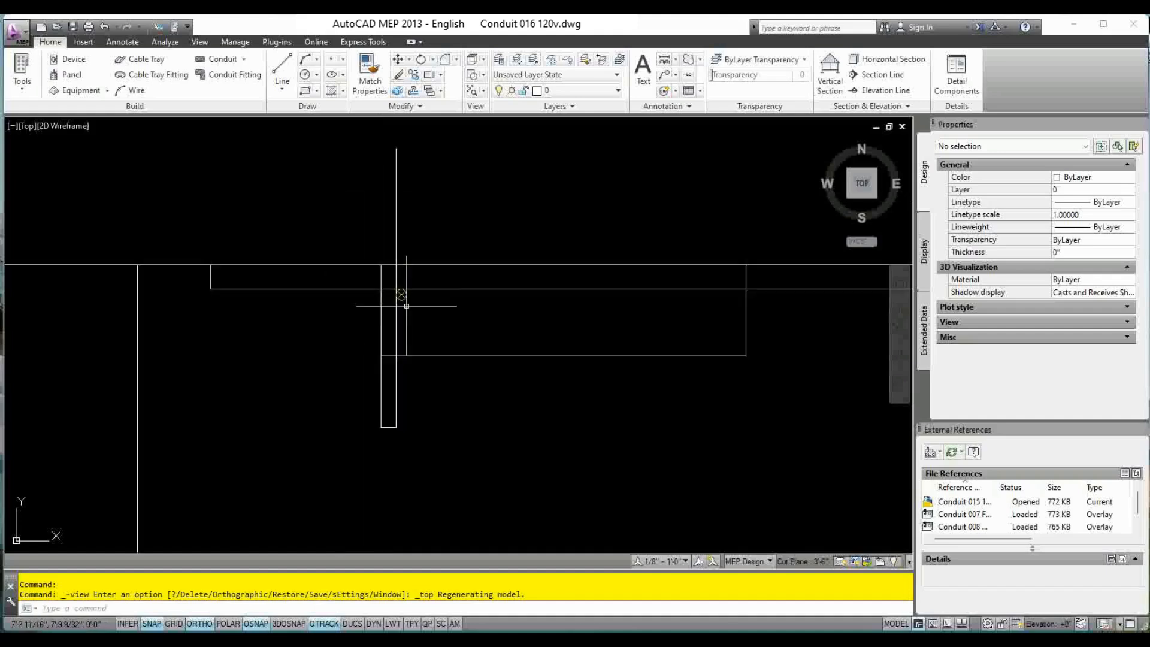
{"action": "left_click", "coordinate": [473, 59]}
{"action": "left_click", "coordinate": [527, 239]}
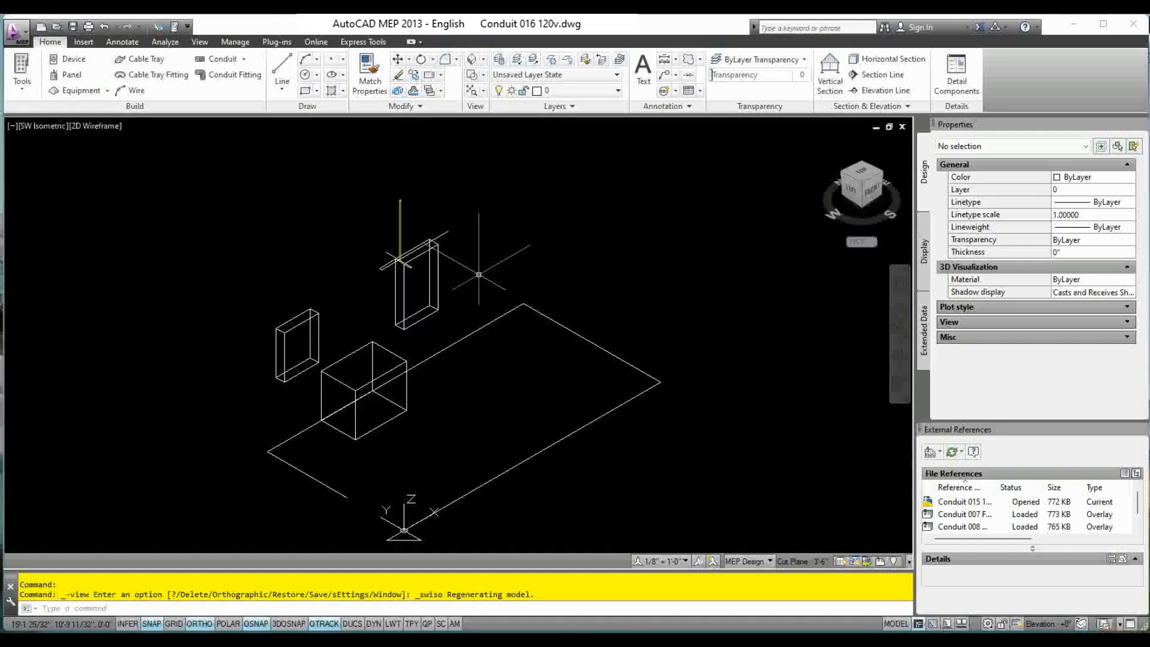
Move the vertical conduit back along the long guide line, away from the crossing at the panel's corner, with ortho direction 180°.
{"action": "scroll", "coordinate": [396, 238], "scroll_direction": "up", "scroll_amount": 6}
{"action": "scroll", "coordinate": [420, 267], "scroll_direction": "up", "scroll_amount": 2}
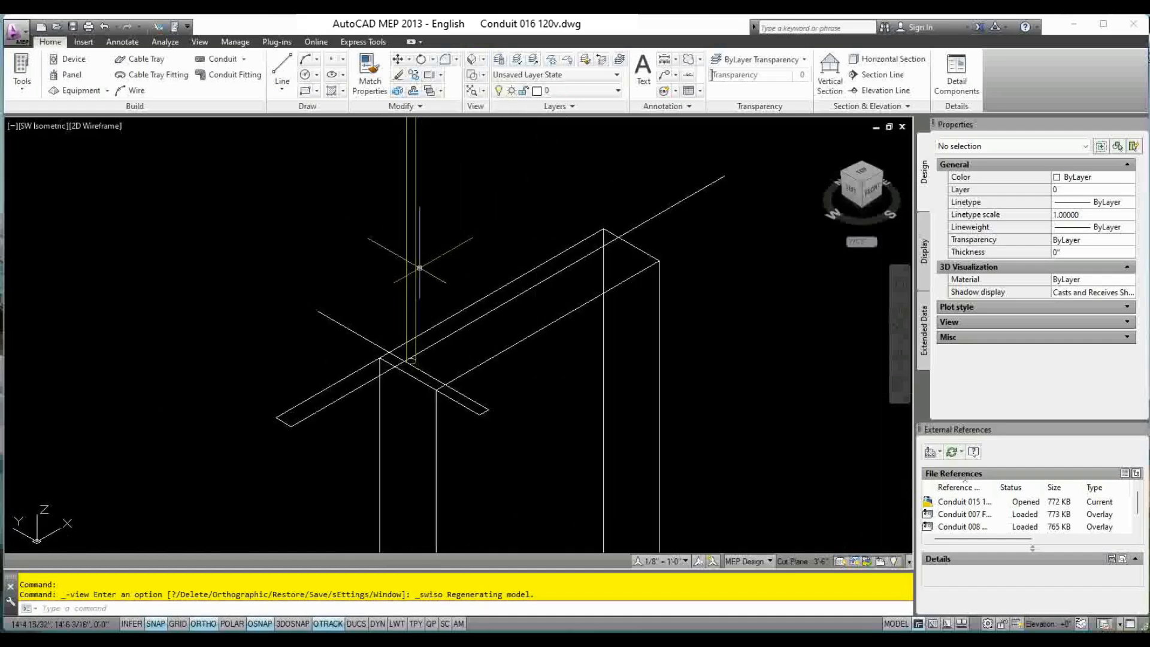
{"action": "left_click", "coordinate": [416, 281]}
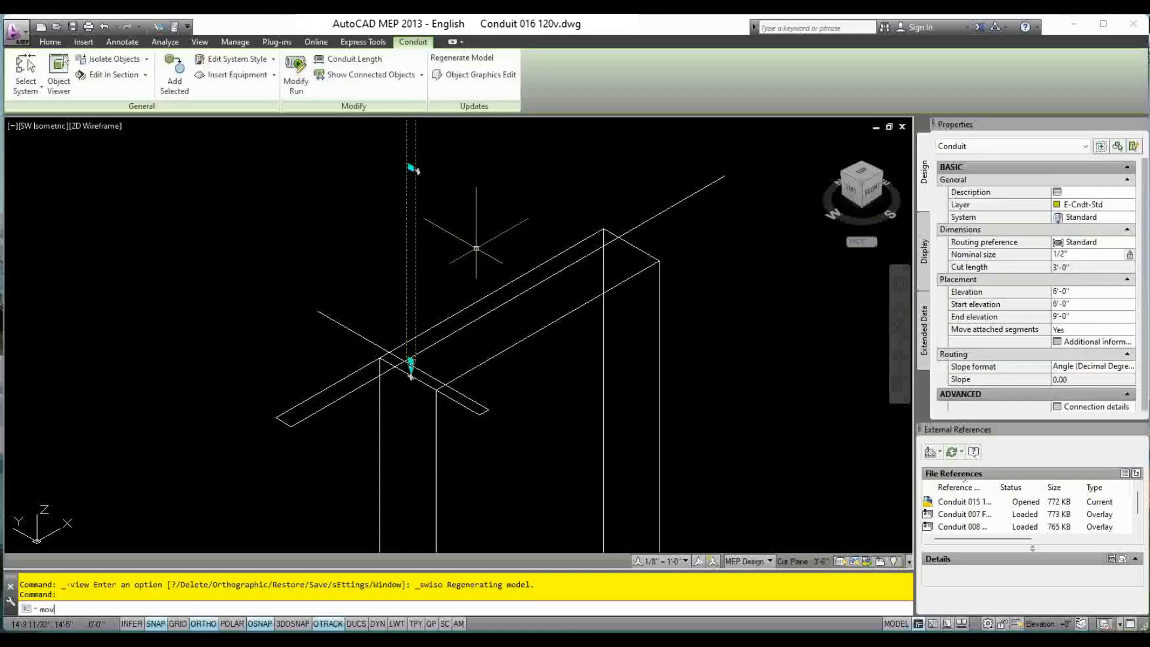
{"action": "key", "text": "Return"}
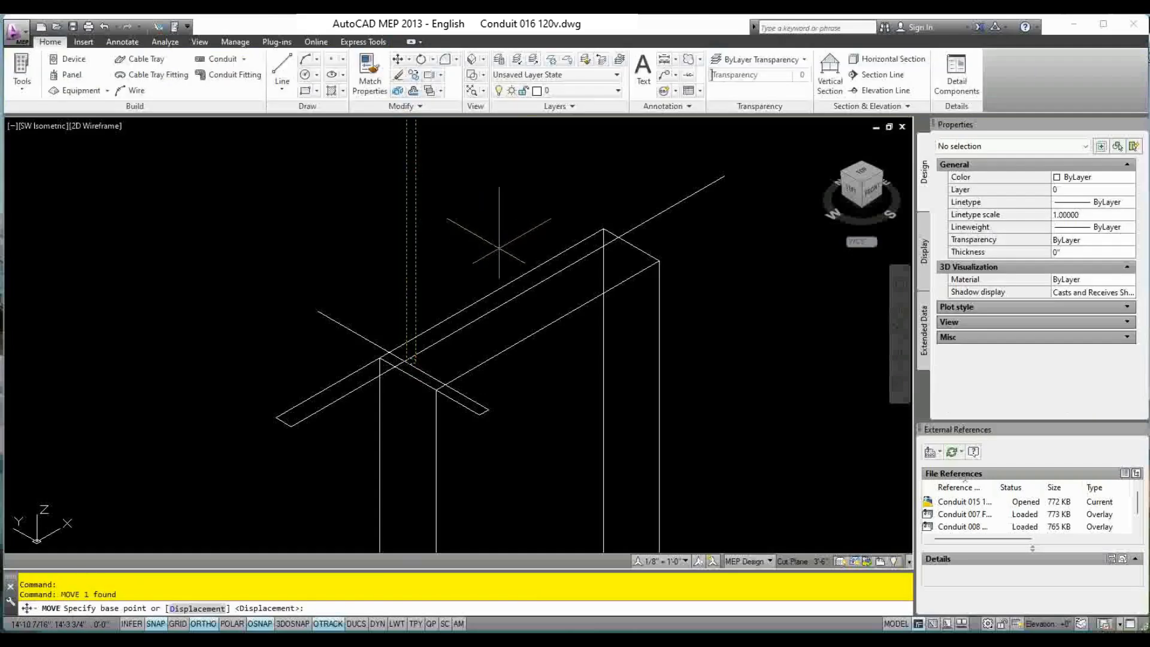
{"action": "left_click", "coordinate": [511, 228]}
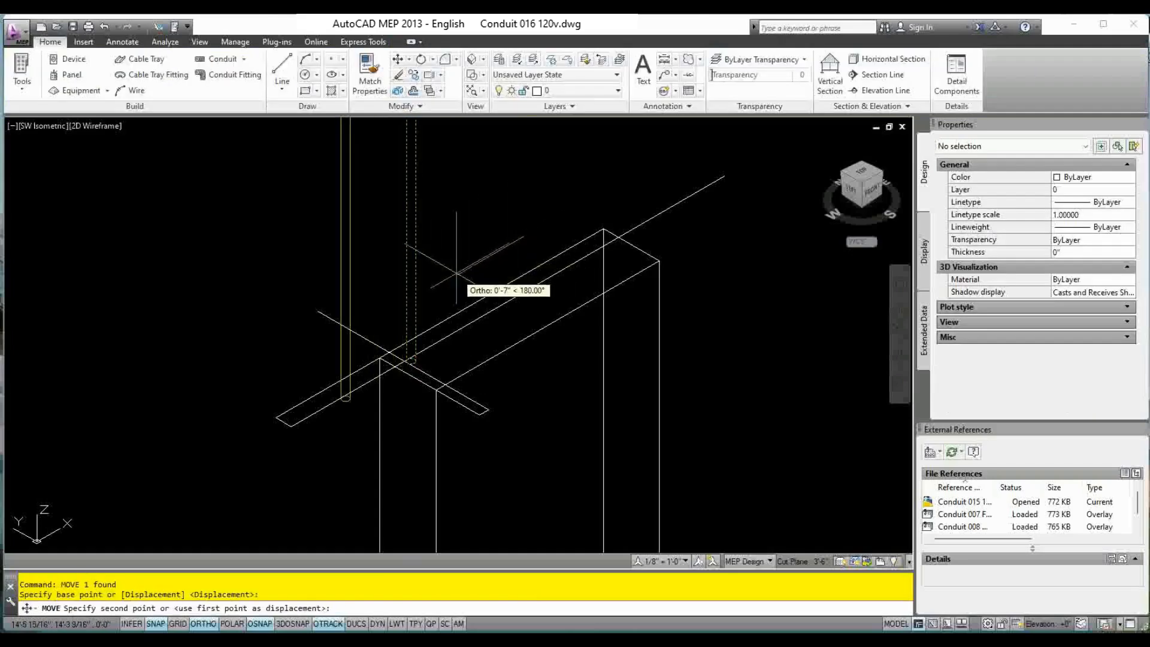
{"action": "key", "text": "Return"}
{"action": "key", "text": "Escape"}
{"action": "key", "text": "Escape"}
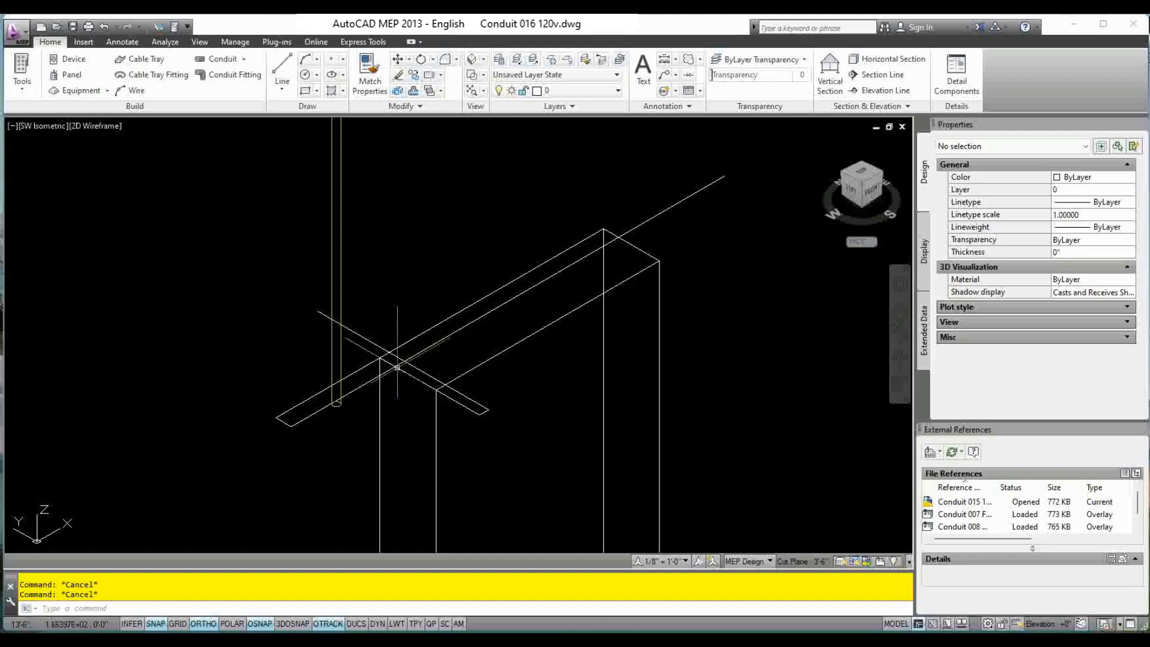
Move the conduit to the cross guide line with an .x point filter, taking X from its base edge and YZ from that guide line's rear endpoint.
{"action": "scroll", "coordinate": [413, 364], "scroll_direction": "up", "scroll_amount": 2}
{"action": "middle_click_drag", "start_coordinate": [414, 364], "coordinate": [436, 352]}
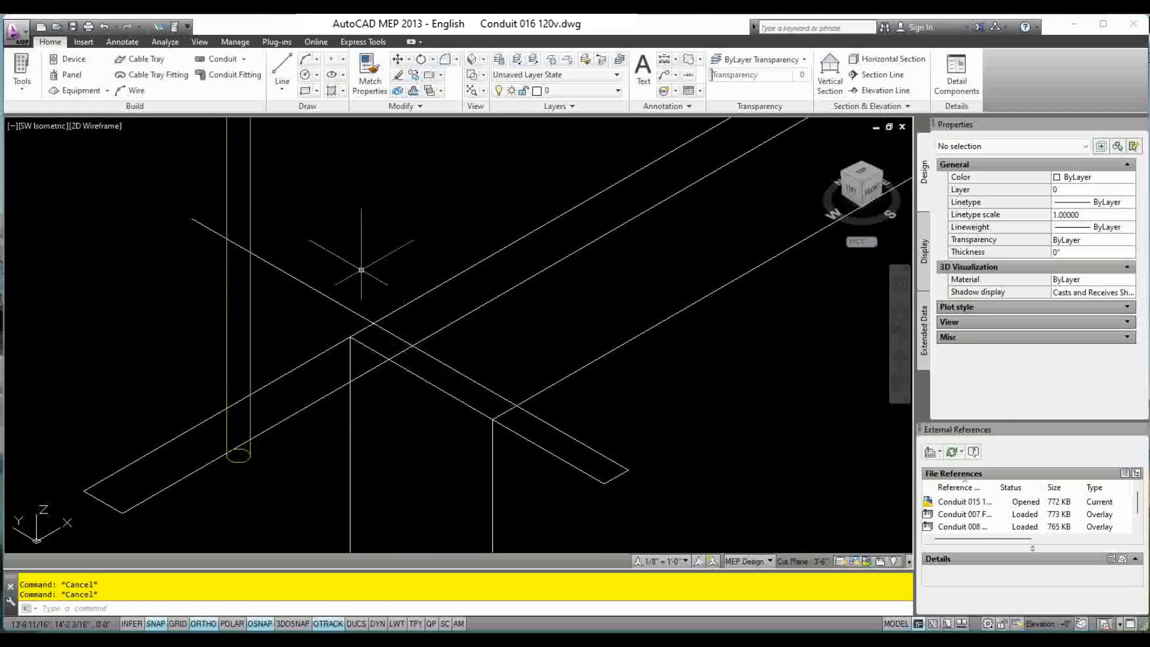
{"action": "left_click", "coordinate": [280, 487]}
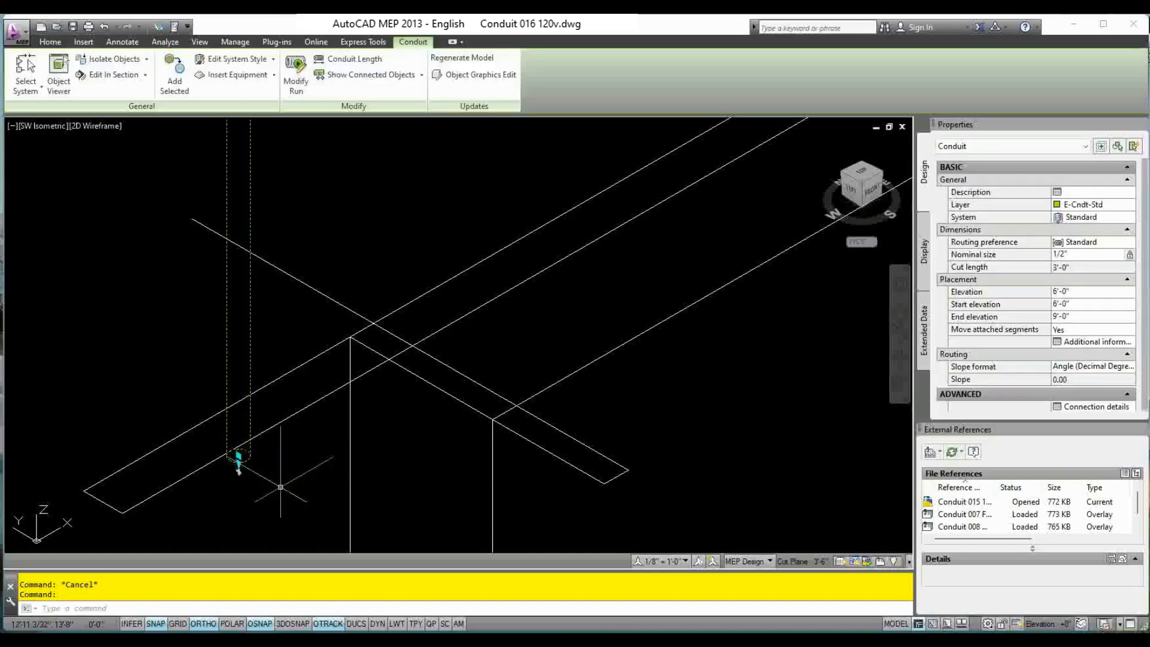
{"action": "type", "text": "move"}
{"action": "key", "text": "Return"}
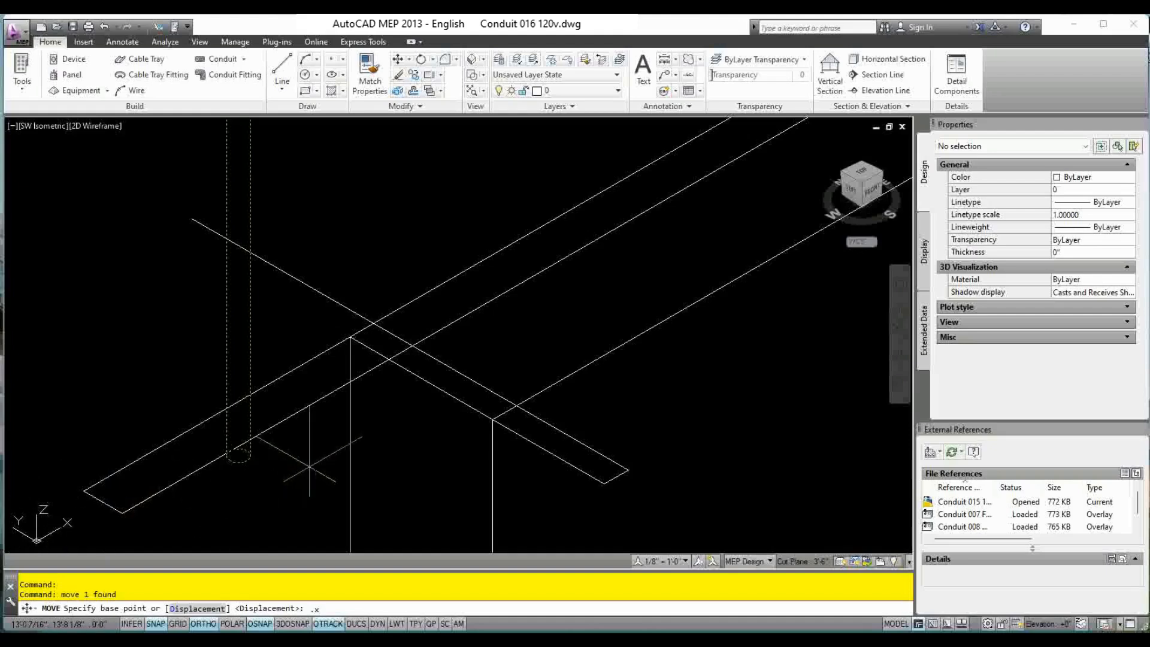
{"action": "key", "text": "Return"}
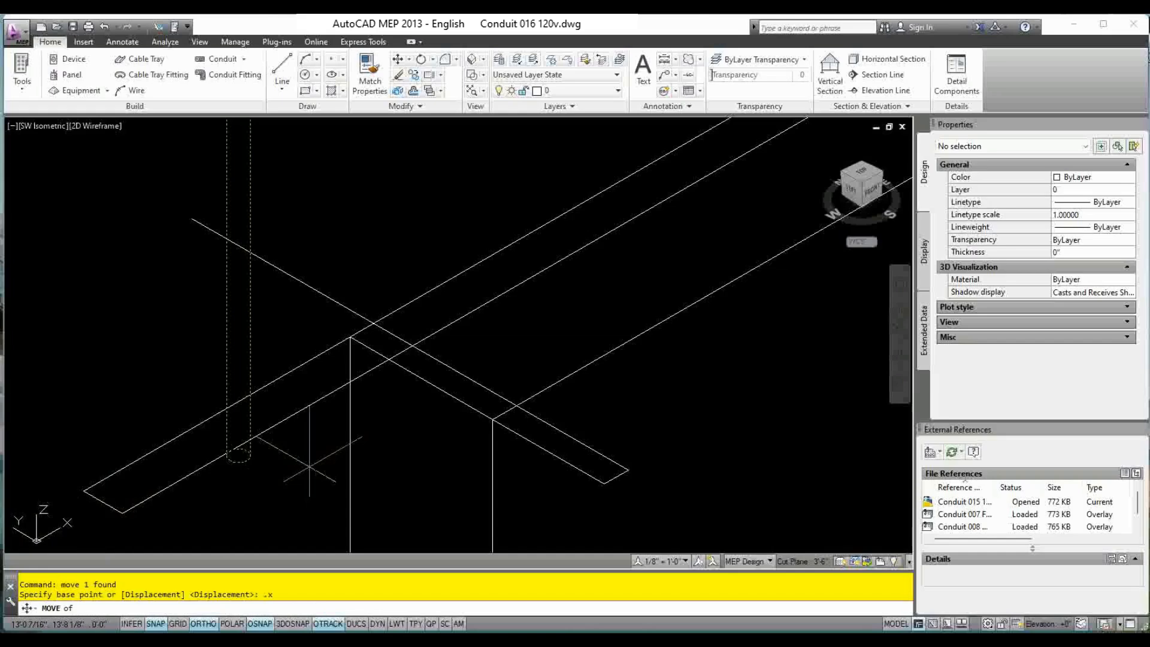
{"action": "left_click", "coordinate": [229, 460]}
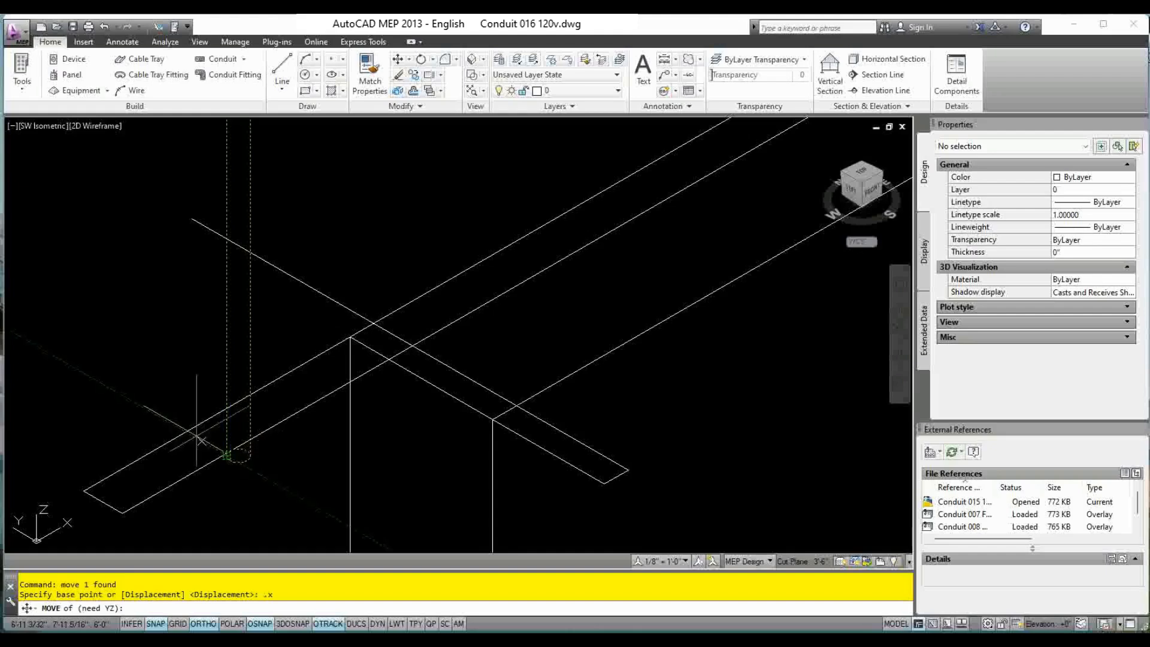
{"action": "left_click", "coordinate": [192, 218]}
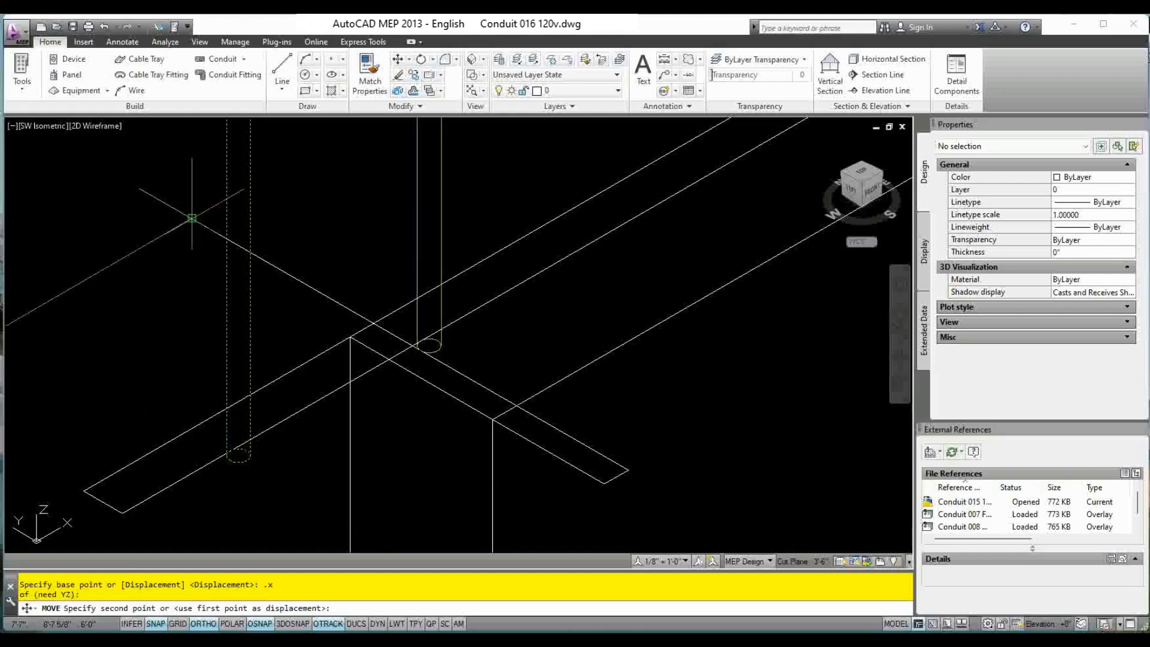
{"action": "left_click", "coordinate": [191, 218]}
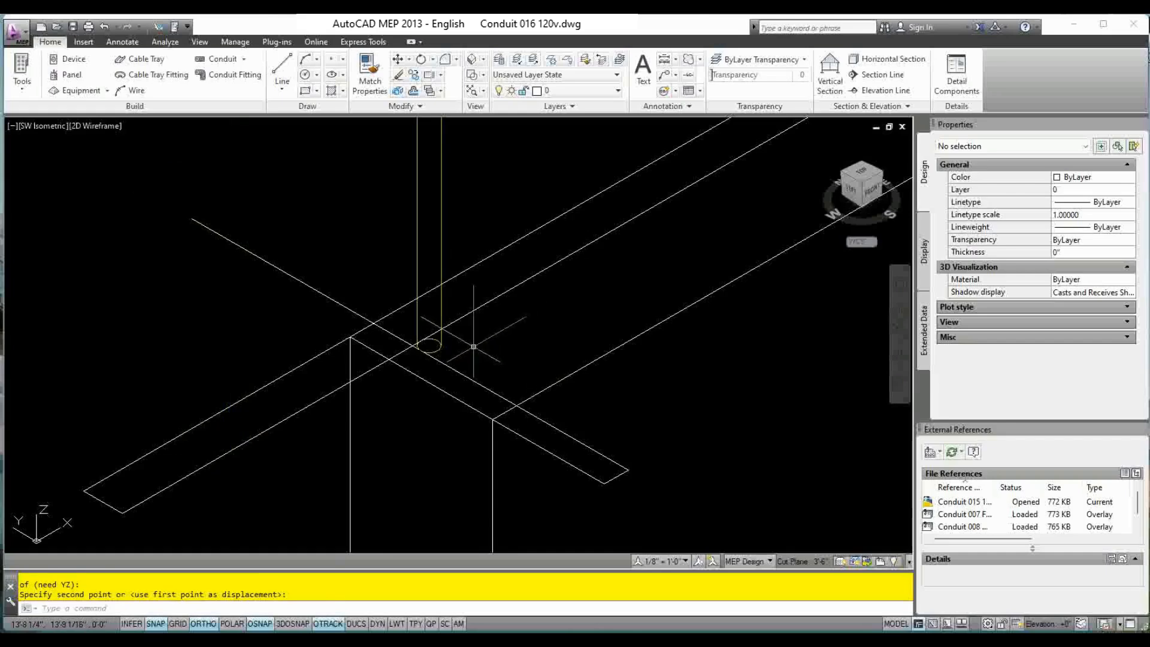
{"action": "key", "text": "Escape"}
{"action": "key", "text": "Escape"}
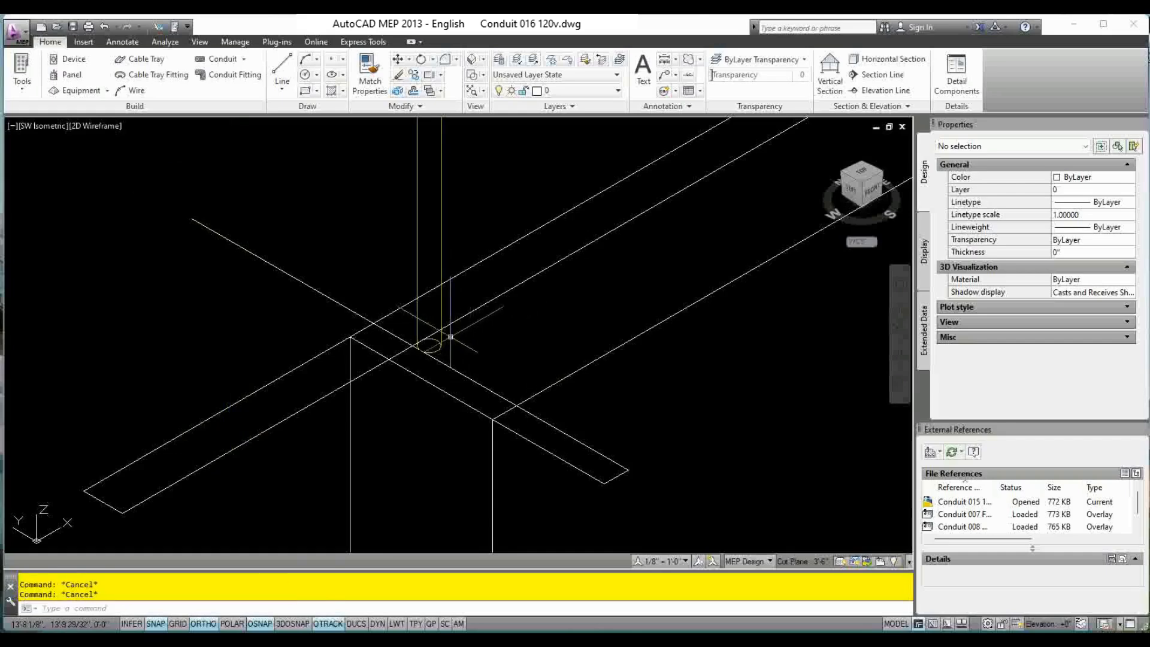
Inspect how the conduit's circular outline meets both guide lines in the Top view, and return to the SW Isometric view.
{"action": "scroll", "coordinate": [450, 338], "scroll_direction": "up", "scroll_amount": 4}
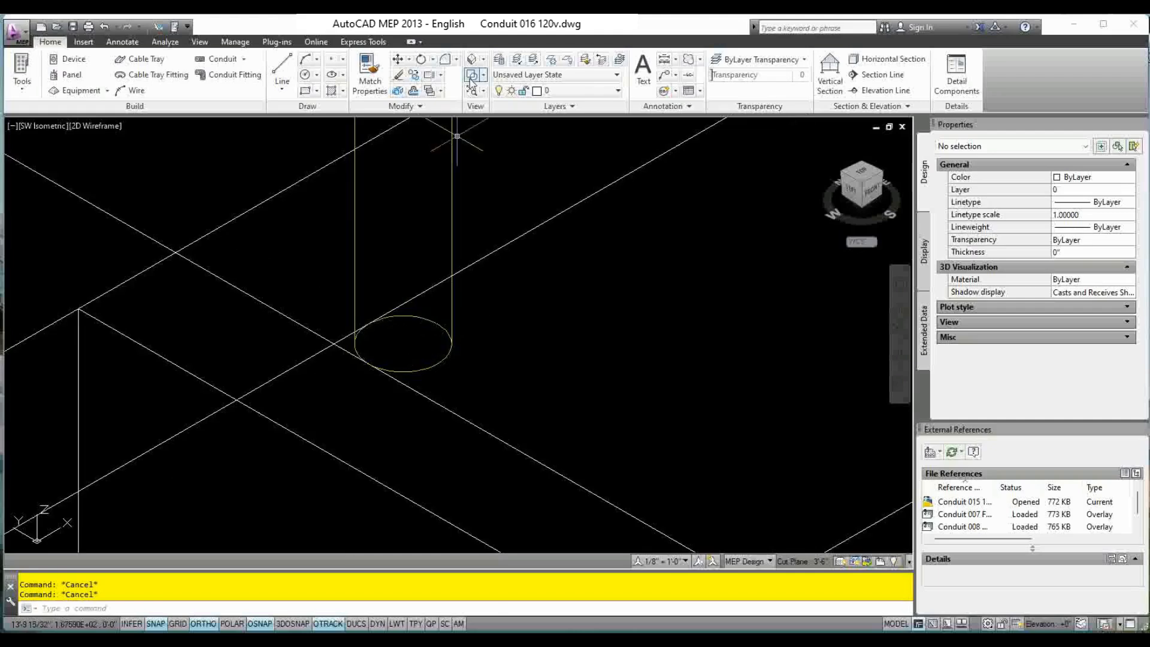
{"action": "left_click", "coordinate": [483, 58]}
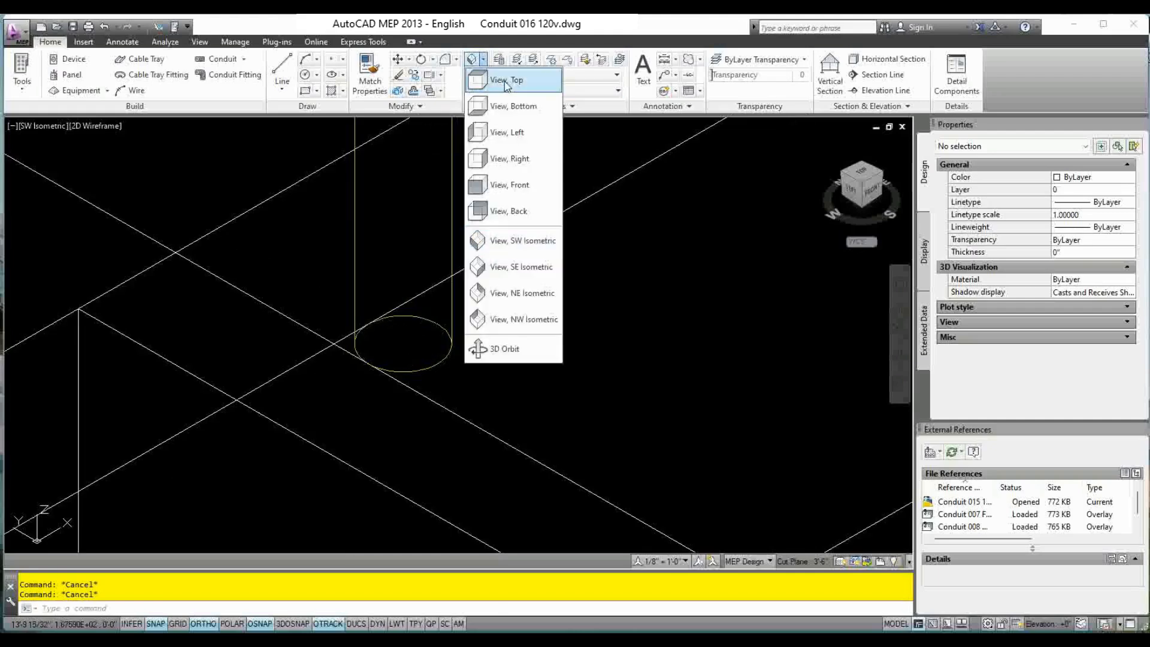
{"action": "left_click", "coordinate": [507, 83]}
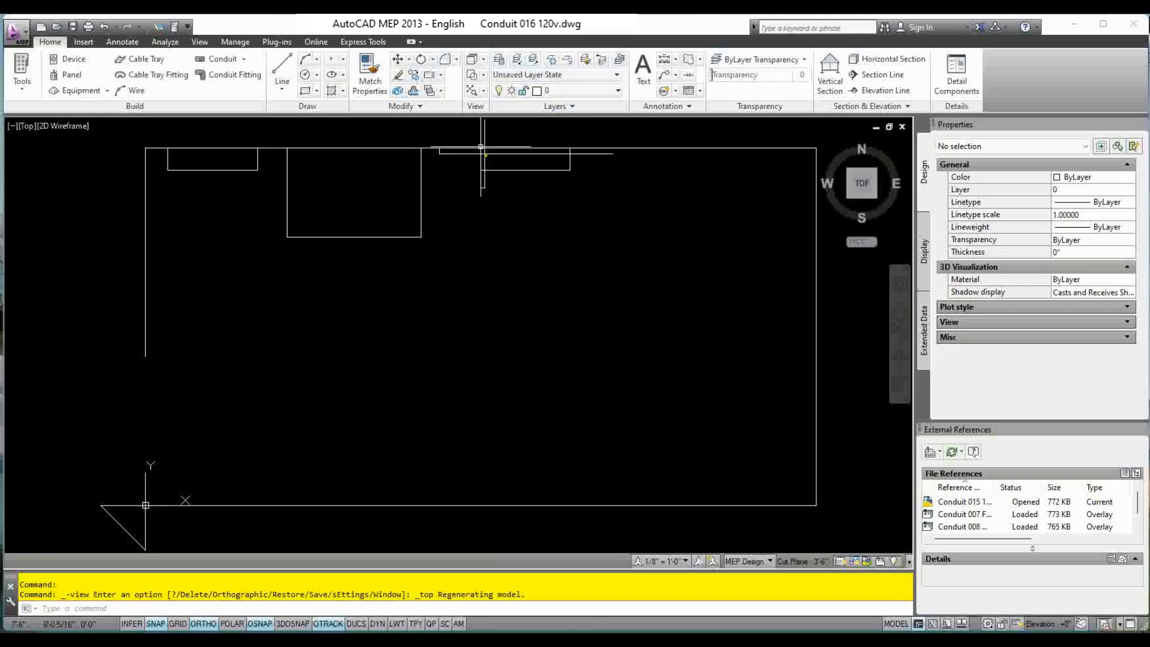
{"action": "scroll", "coordinate": [492, 157], "scroll_direction": "up", "scroll_amount": 5}
{"action": "middle_click_drag", "start_coordinate": [604, 223], "coordinate": [491, 268]}
{"action": "scroll", "coordinate": [491, 268], "scroll_direction": "down", "scroll_amount": 2}
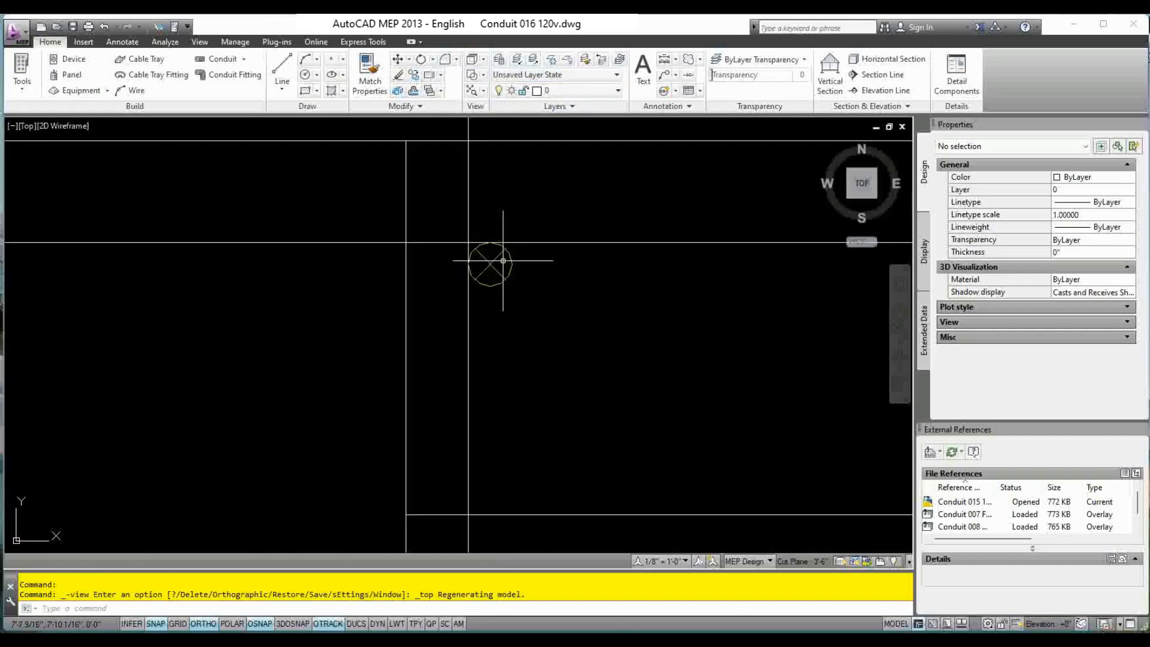
{"action": "scroll", "coordinate": [517, 269], "scroll_direction": "up", "scroll_amount": 2}
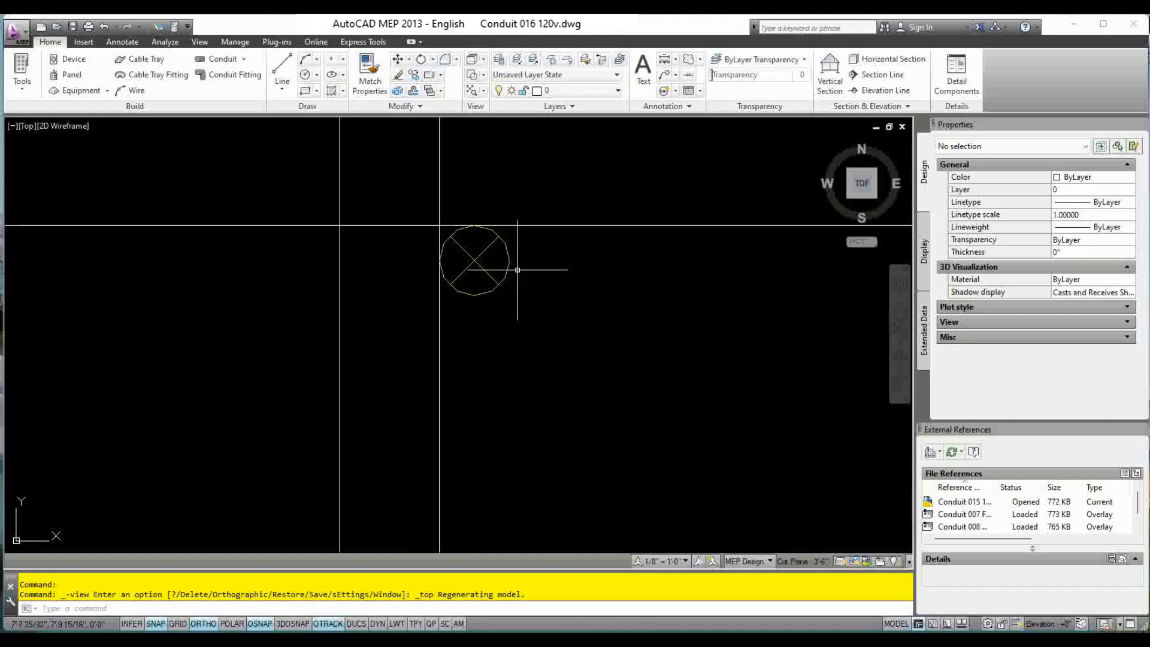
{"action": "scroll", "coordinate": [521, 268], "scroll_direction": "down", "scroll_amount": 3}
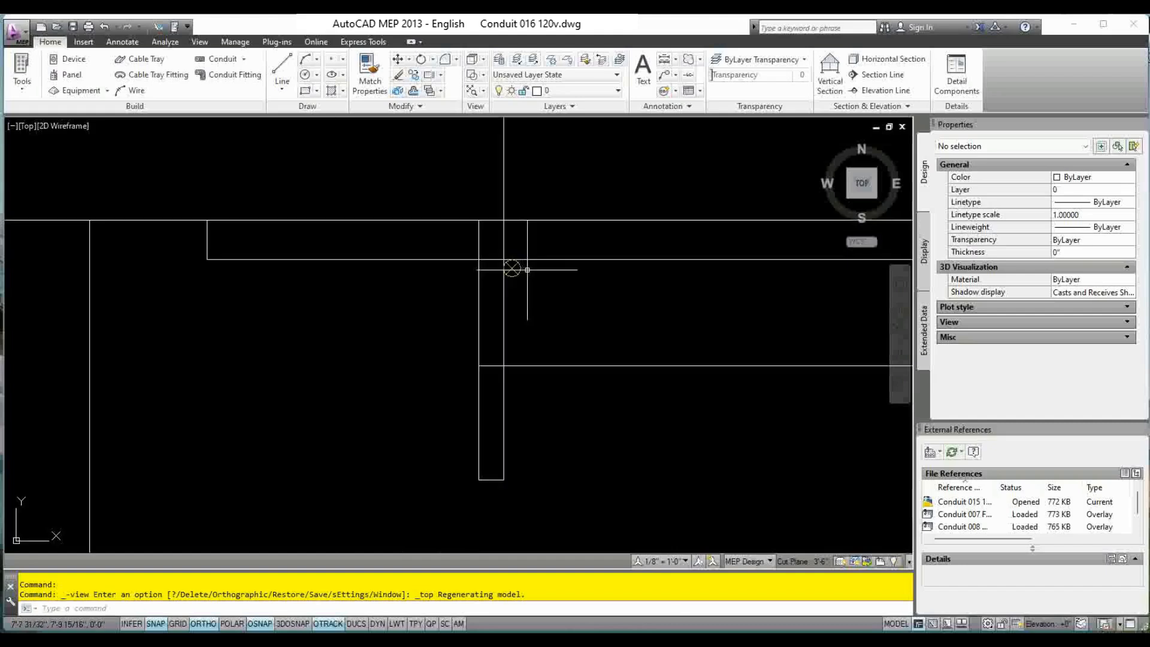
{"action": "scroll", "coordinate": [511, 282], "scroll_direction": "down", "scroll_amount": 3}
{"action": "middle_click_drag", "start_coordinate": [461, 301], "coordinate": [391, 293]}
{"action": "scroll", "coordinate": [411, 285], "scroll_direction": "down", "scroll_amount": 1}
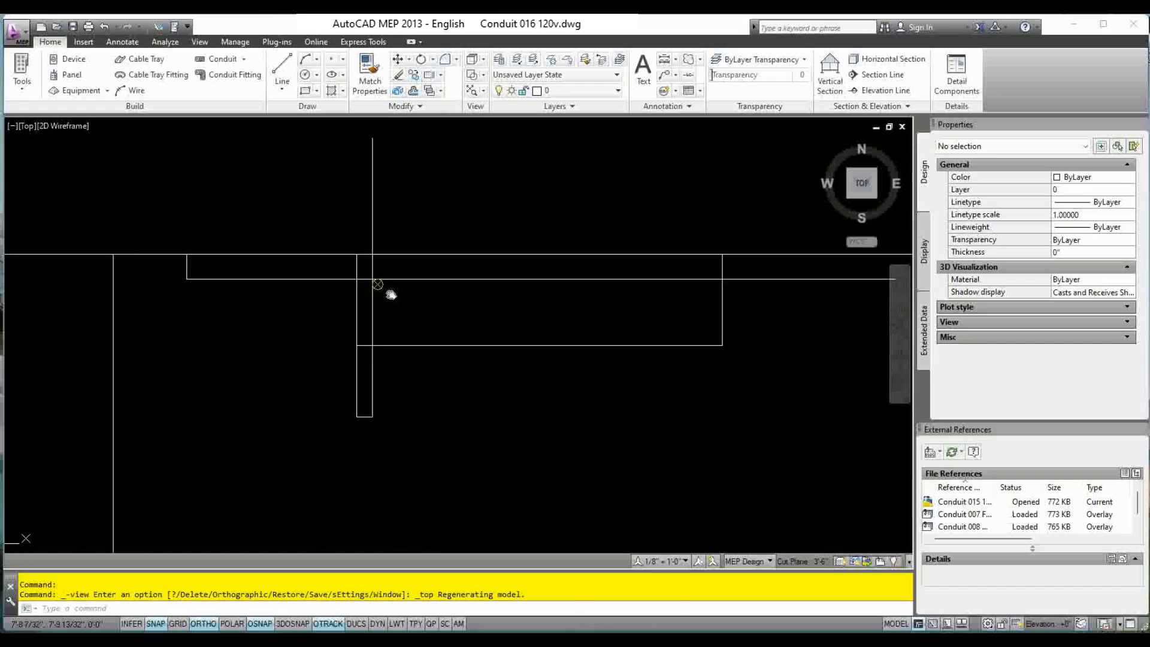
{"action": "left_click", "coordinate": [484, 59]}
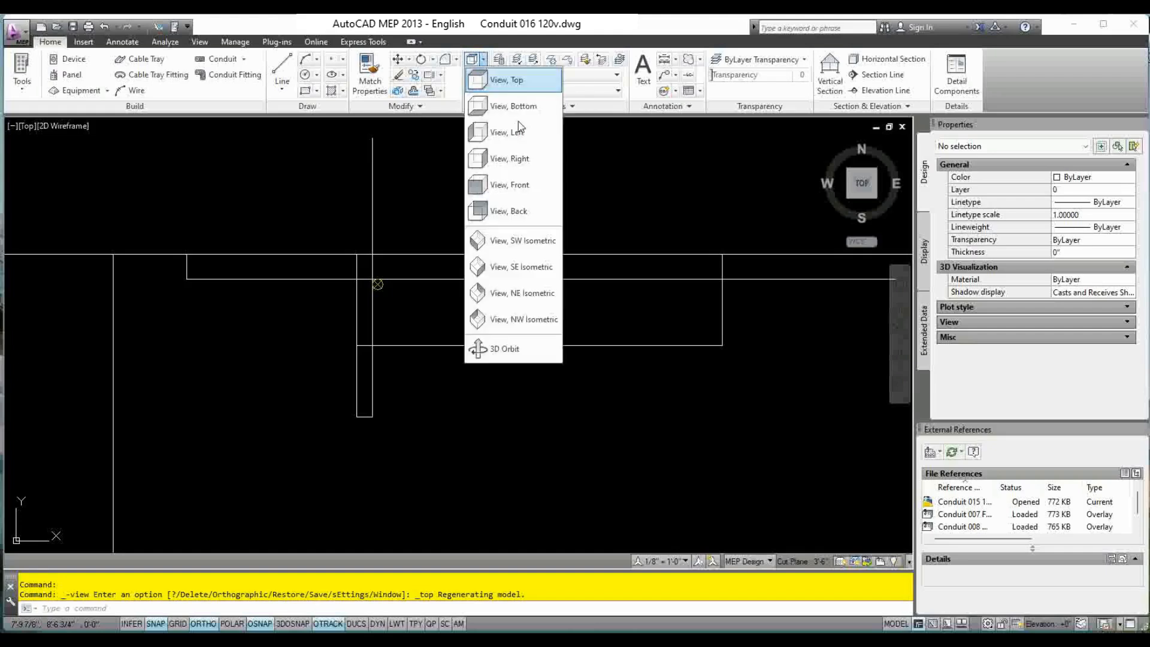
{"action": "left_click", "coordinate": [512, 241]}
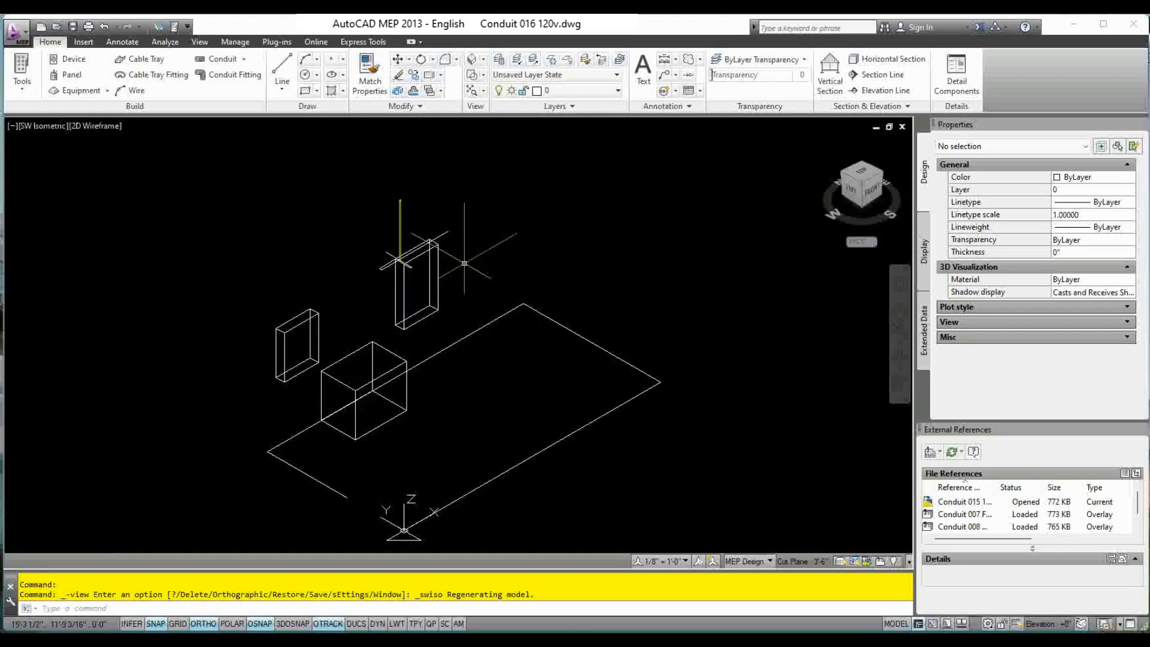
{"action": "scroll", "coordinate": [435, 231], "scroll_direction": "up", "scroll_amount": 5}
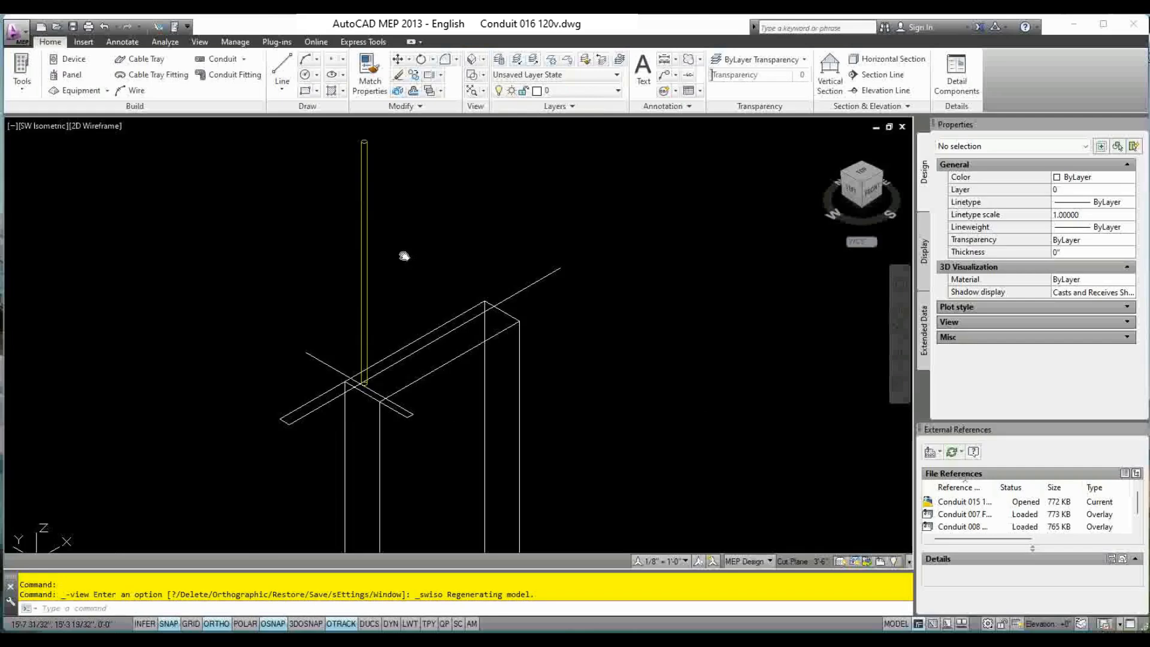
Check which layer the vertical conduit above the panel is on in its properties.
{"action": "left_click", "coordinate": [361, 279]}
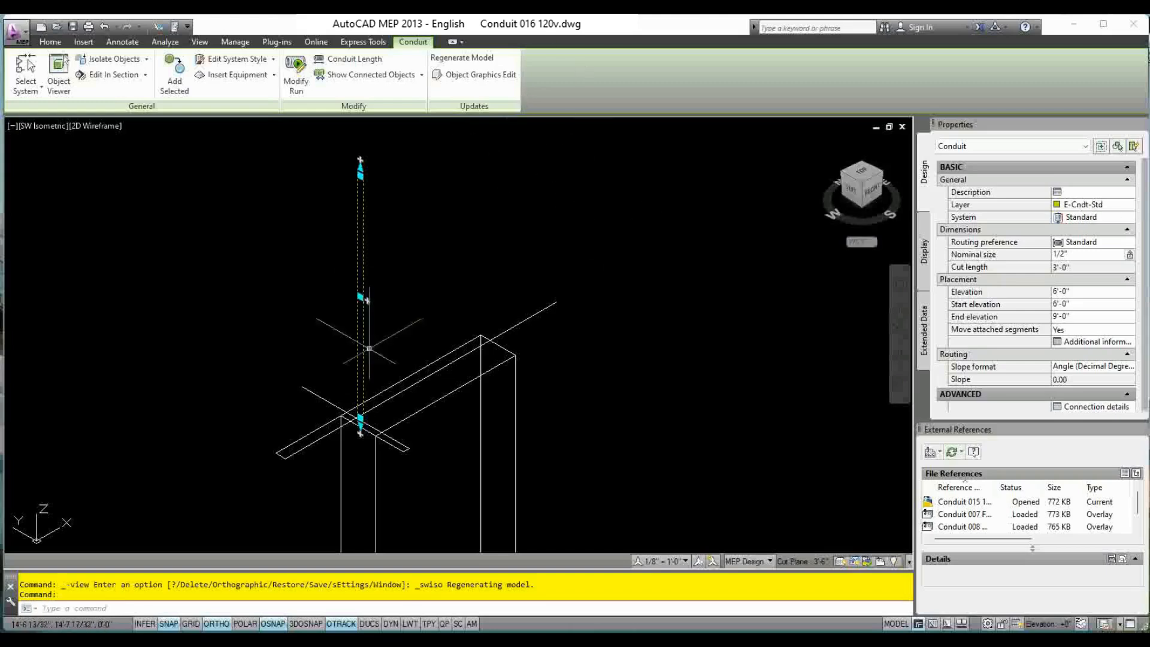
{"action": "key", "text": "Escape"}
{"action": "key", "text": "Escape"}
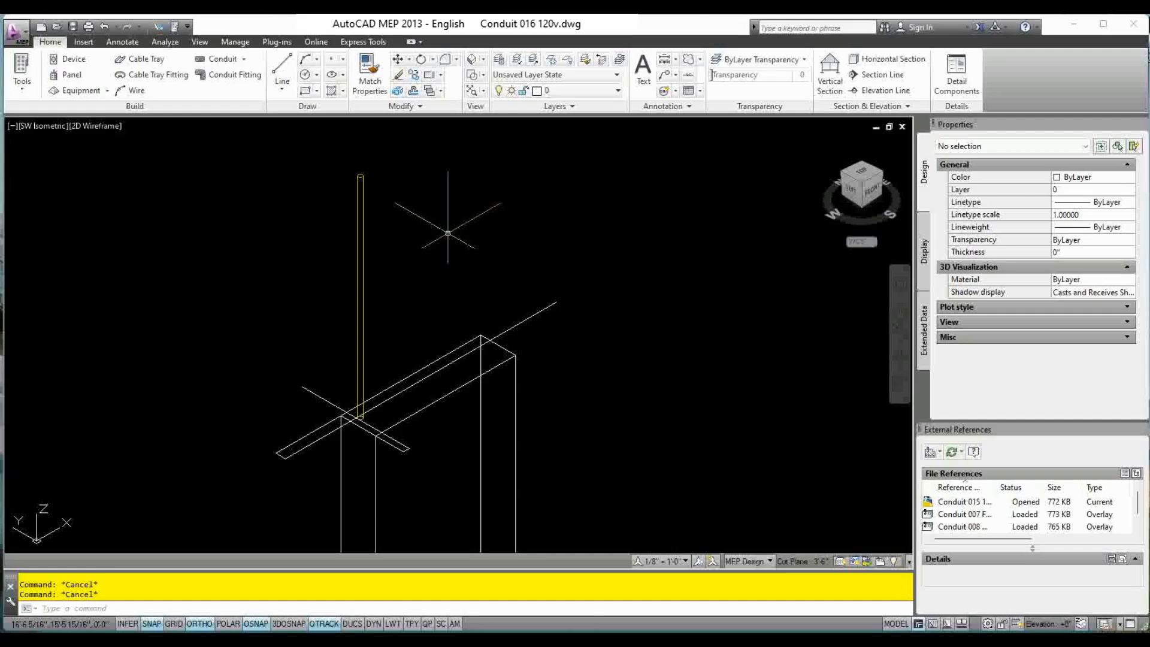
Create a new layer named E-Cndt-Std-120v and set its color to cyan.
{"action": "type", "text": "LA"}
{"action": "key", "text": "Return"}
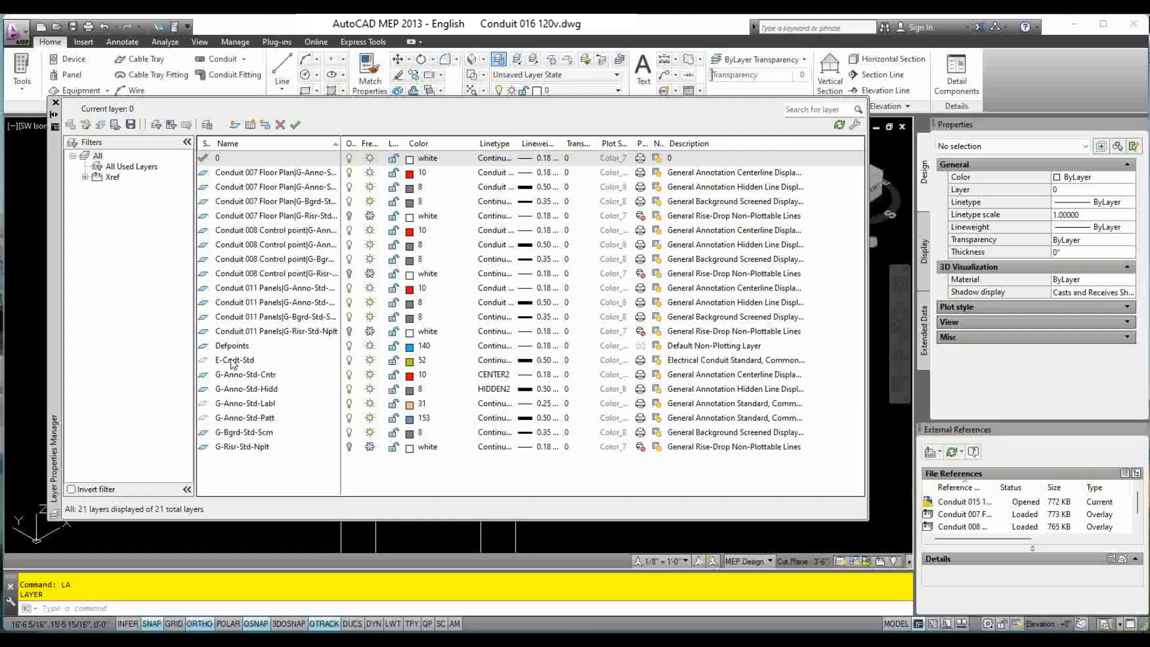
{"action": "left_click", "coordinate": [235, 125]}
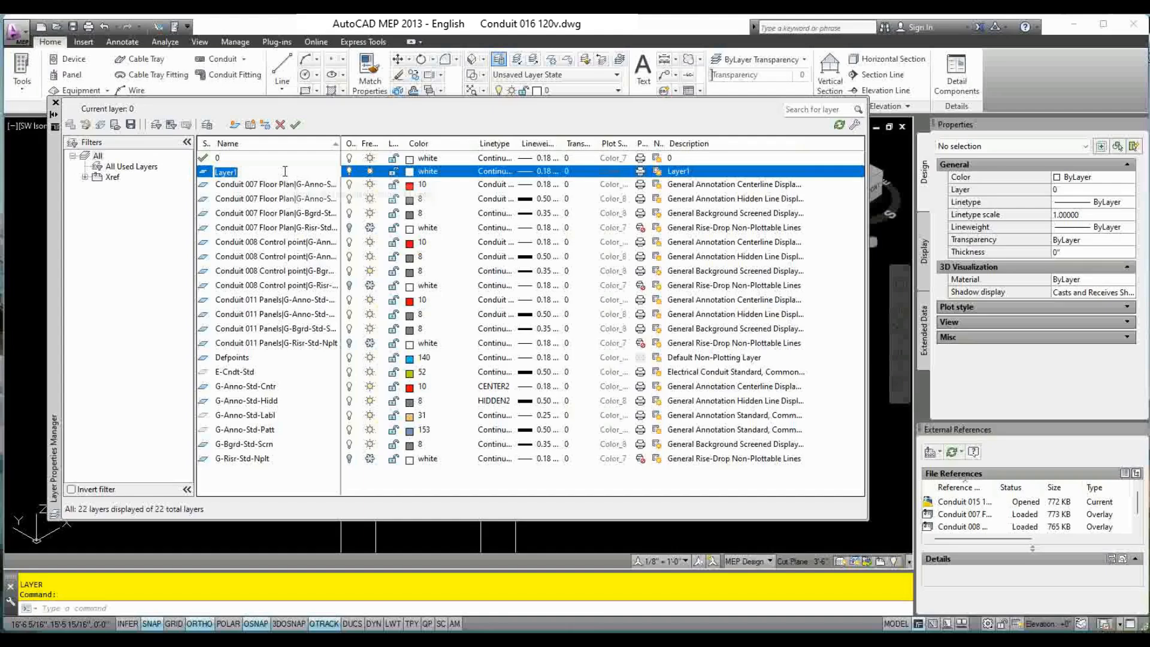
{"action": "type", "text": "E-Cndt-Std-120v"}
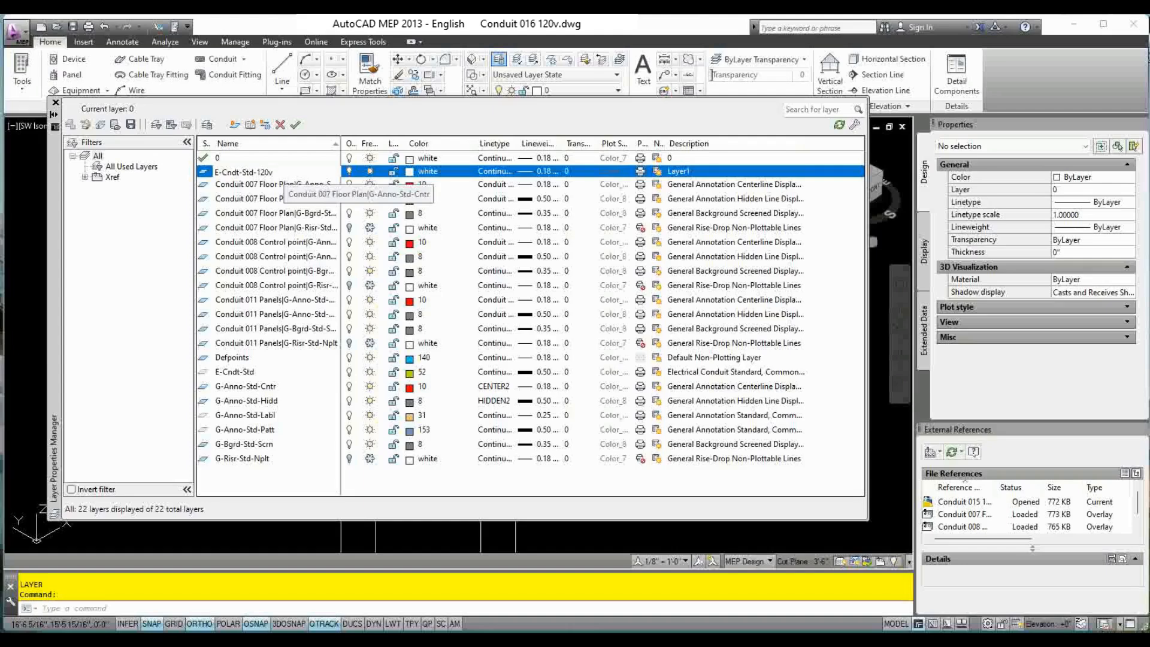
{"action": "left_click", "coordinate": [410, 172]}
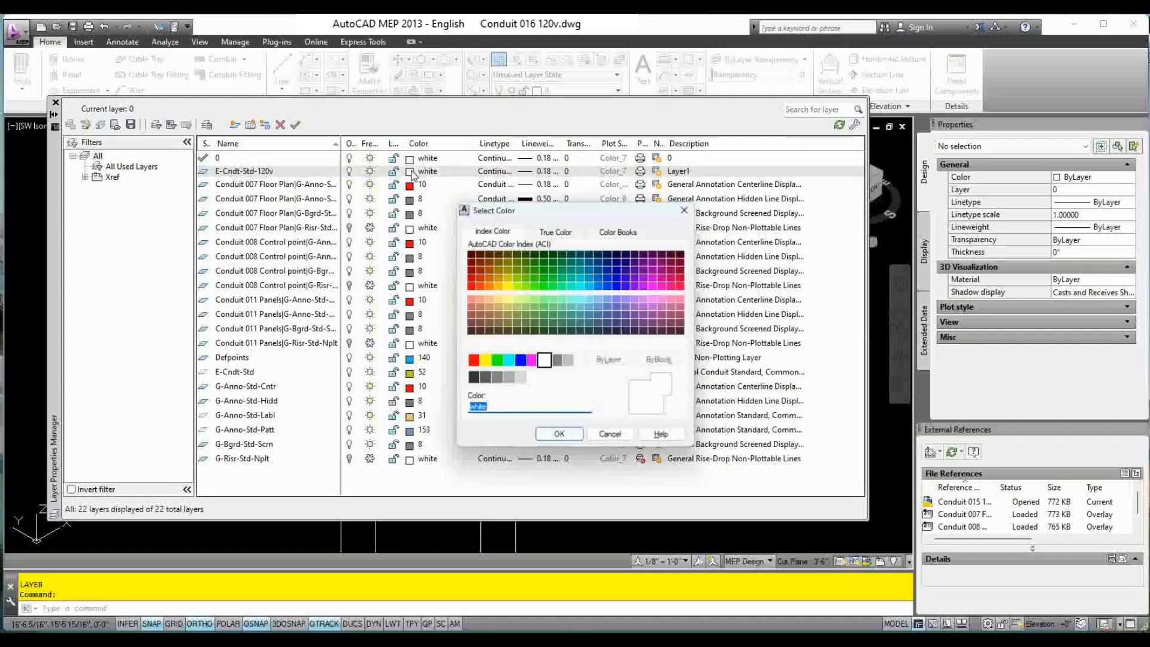
{"action": "left_click", "coordinate": [508, 361]}
{"action": "left_click", "coordinate": [559, 434]}
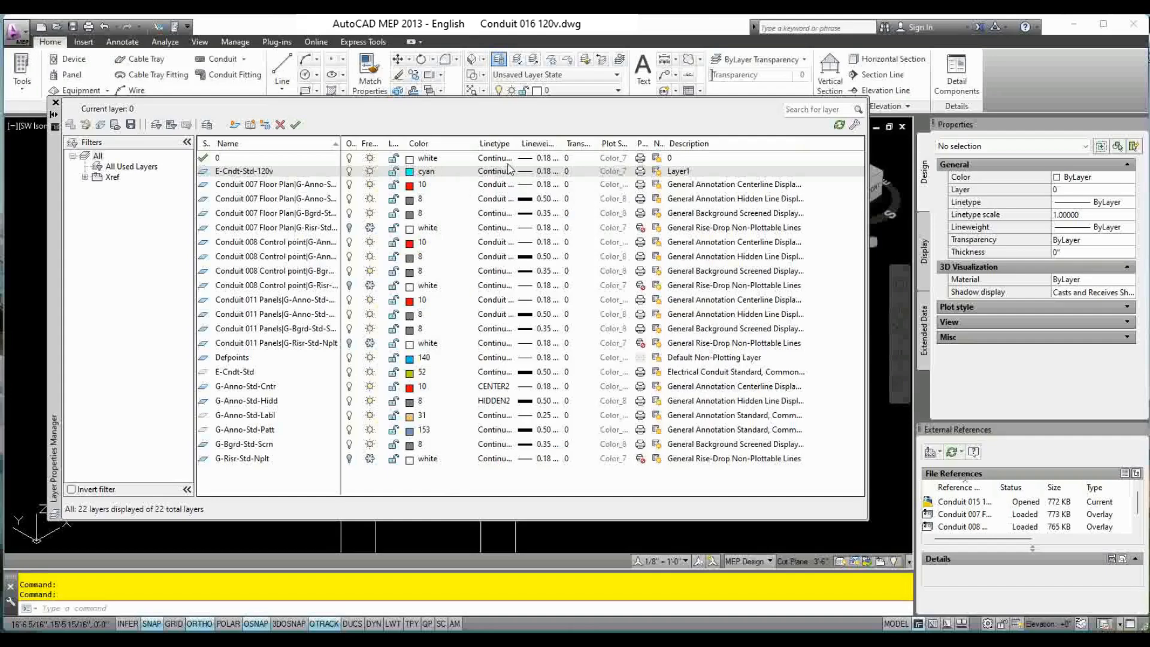
Widen the layer list's Linetype, Lineweight, Transparency, Plot Style and Plot columns, and close the layer manager.
{"action": "left_click_drag", "start_coordinate": [473, 148], "coordinate": [464, 148]}
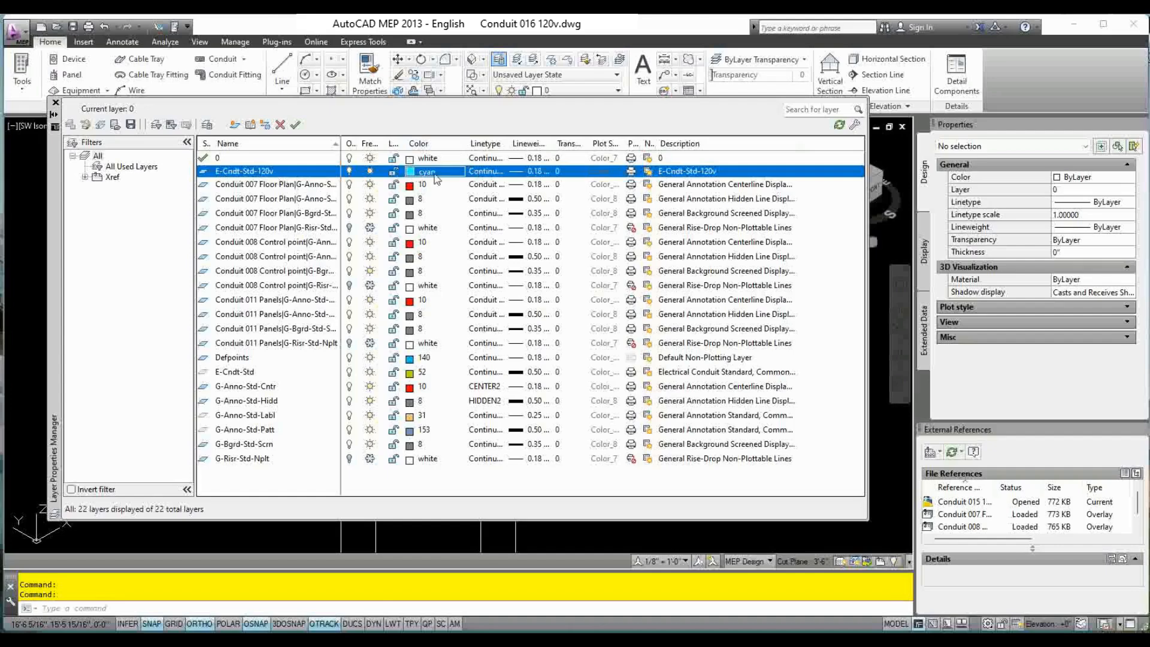
{"action": "left_click_drag", "start_coordinate": [509, 143], "coordinate": [614, 144]}
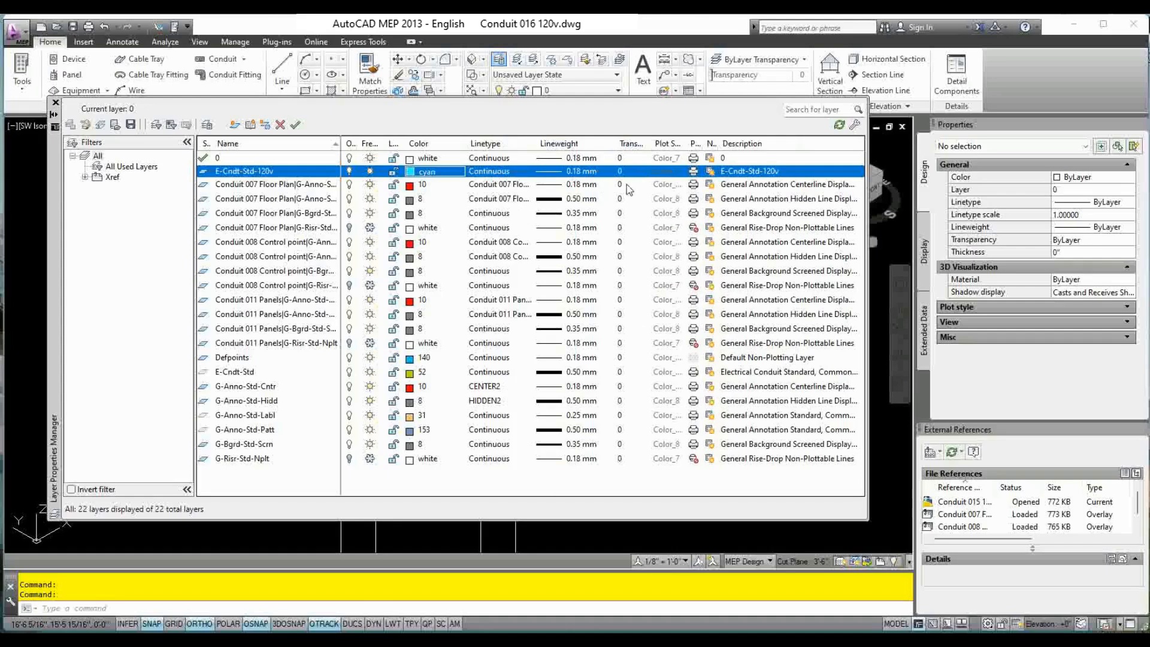
{"action": "left_click_drag", "start_coordinate": [650, 144], "coordinate": [681, 144]}
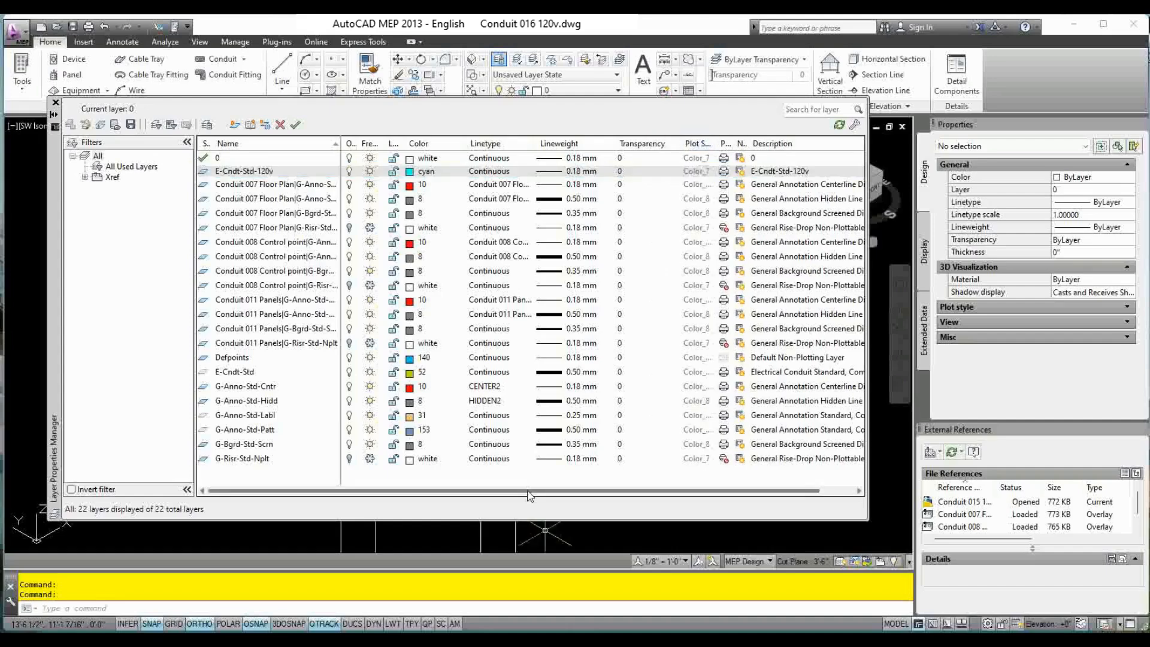
{"action": "left_click_drag", "start_coordinate": [536, 491], "coordinate": [570, 491]}
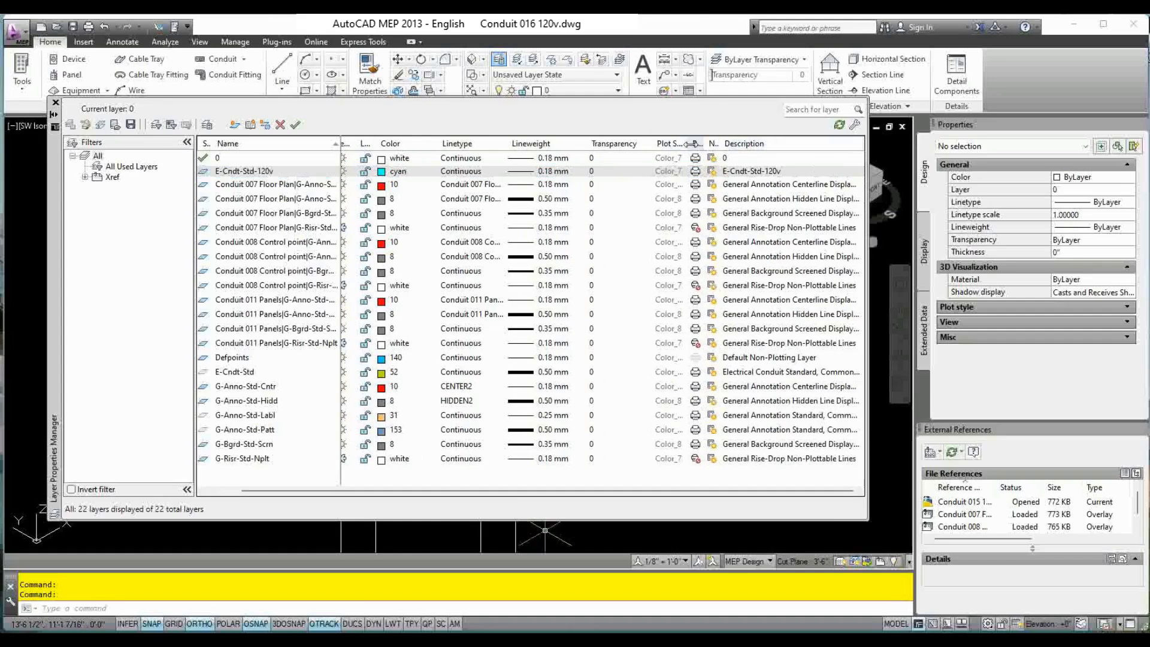
{"action": "left_click_drag", "start_coordinate": [688, 144], "coordinate": [779, 144]}
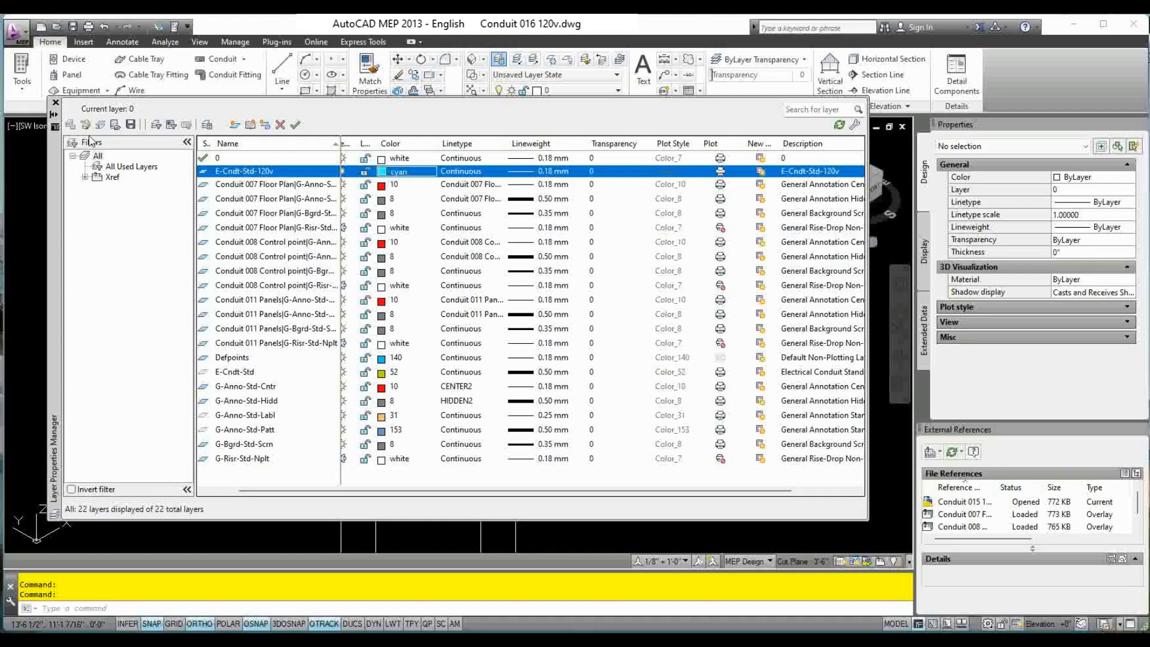
{"action": "left_click", "coordinate": [55, 103]}
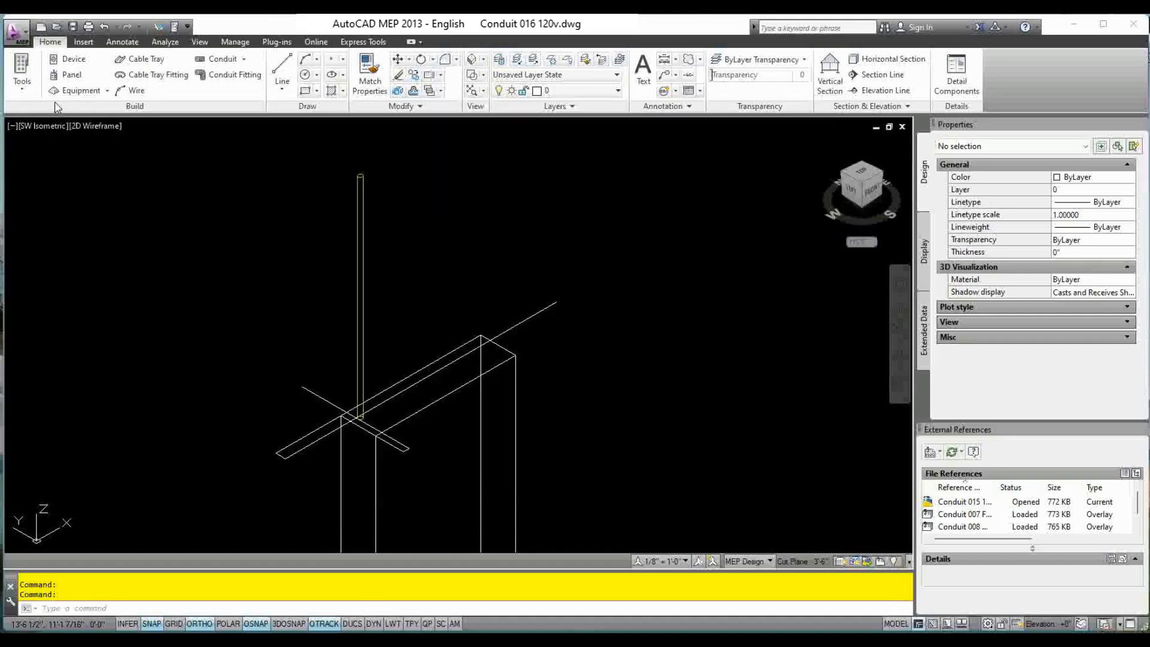
Assign the vertical 1/2" conduit to the E-Cndt-Std-120v layer and clear the selection.
{"action": "left_click", "coordinate": [500, 234]}
{"action": "key", "text": "Escape"}
{"action": "key", "text": "Escape"}
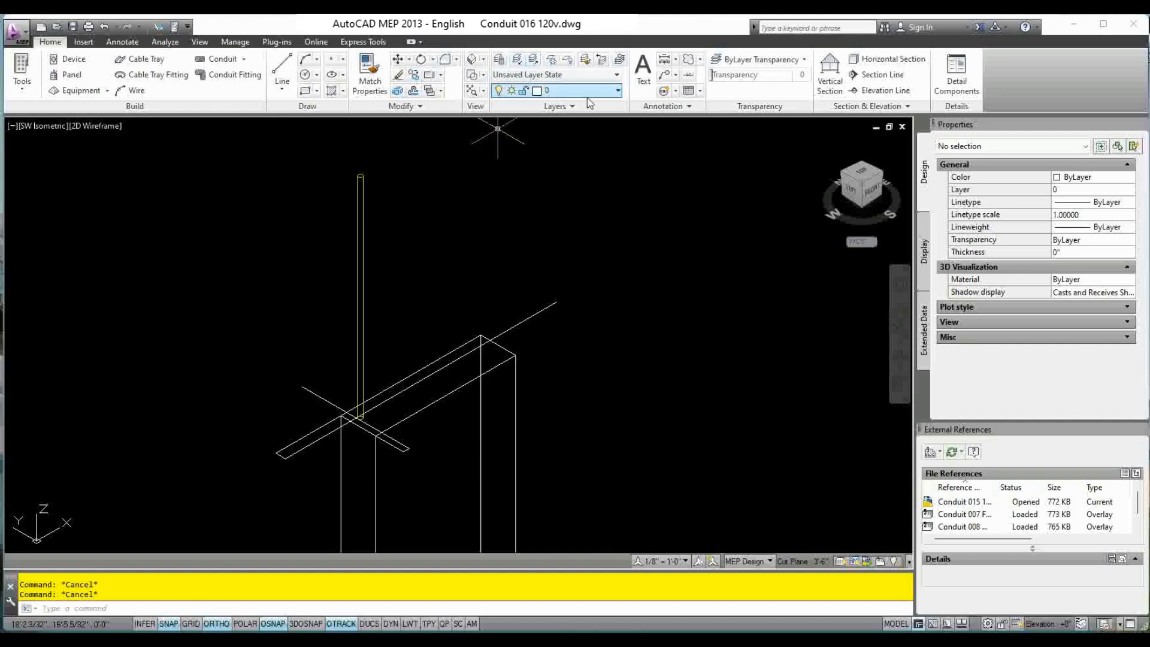
{"action": "left_click", "coordinate": [377, 253]}
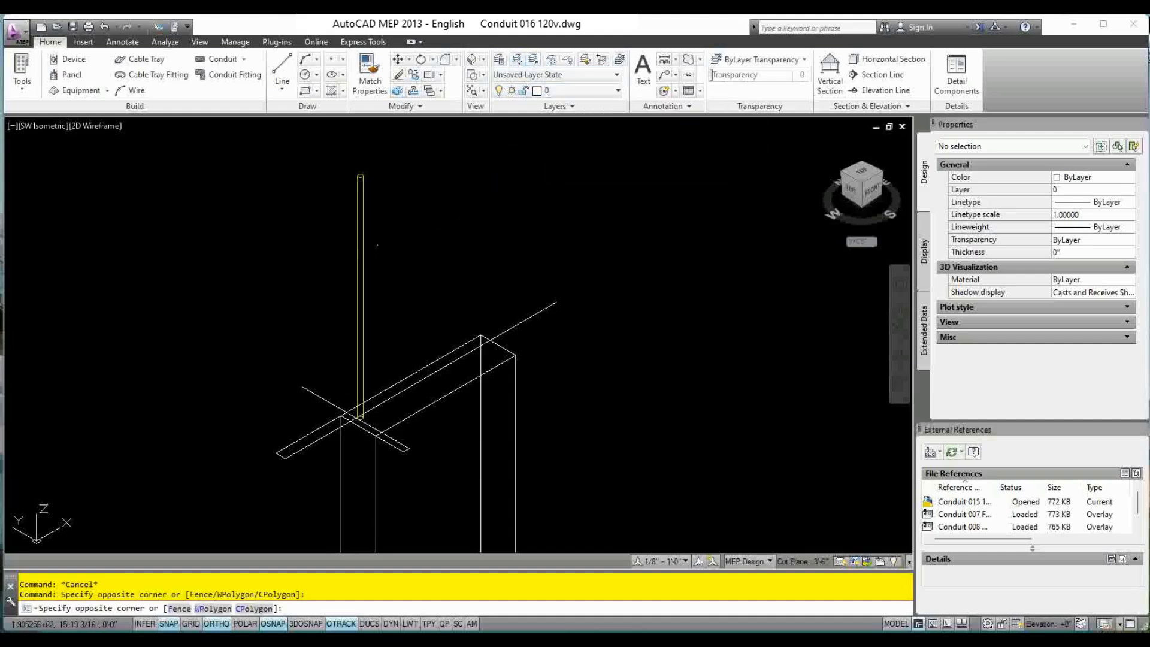
{"action": "left_click", "coordinate": [354, 246]}
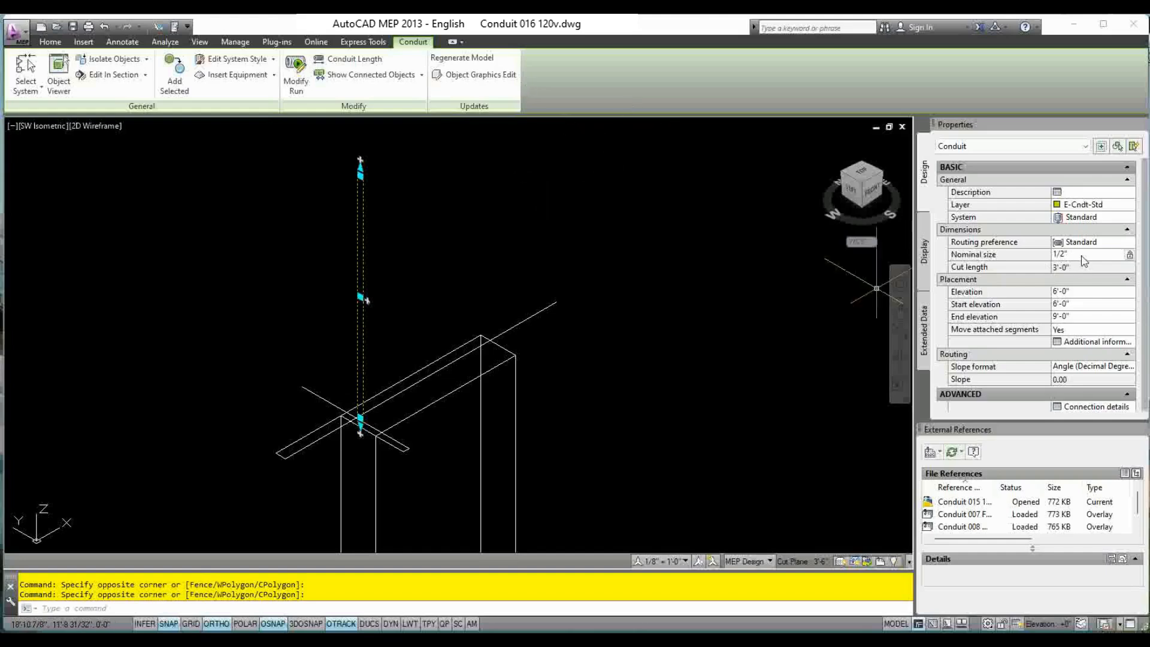
{"action": "left_click", "coordinate": [1084, 205]}
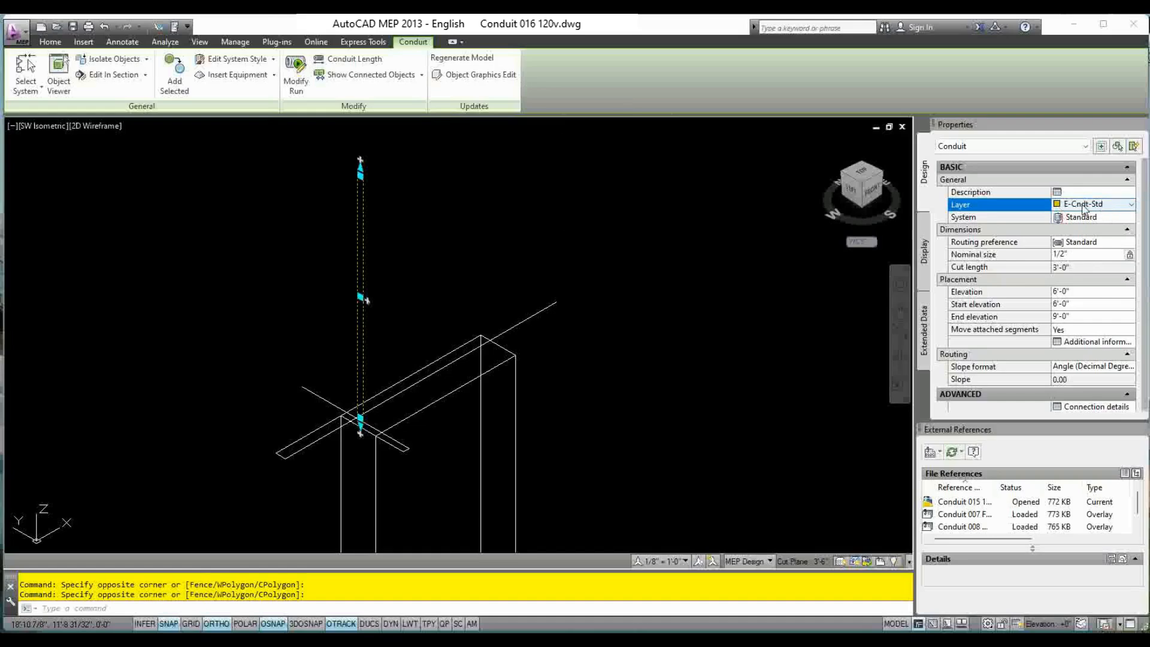
{"action": "left_click", "coordinate": [1131, 205]}
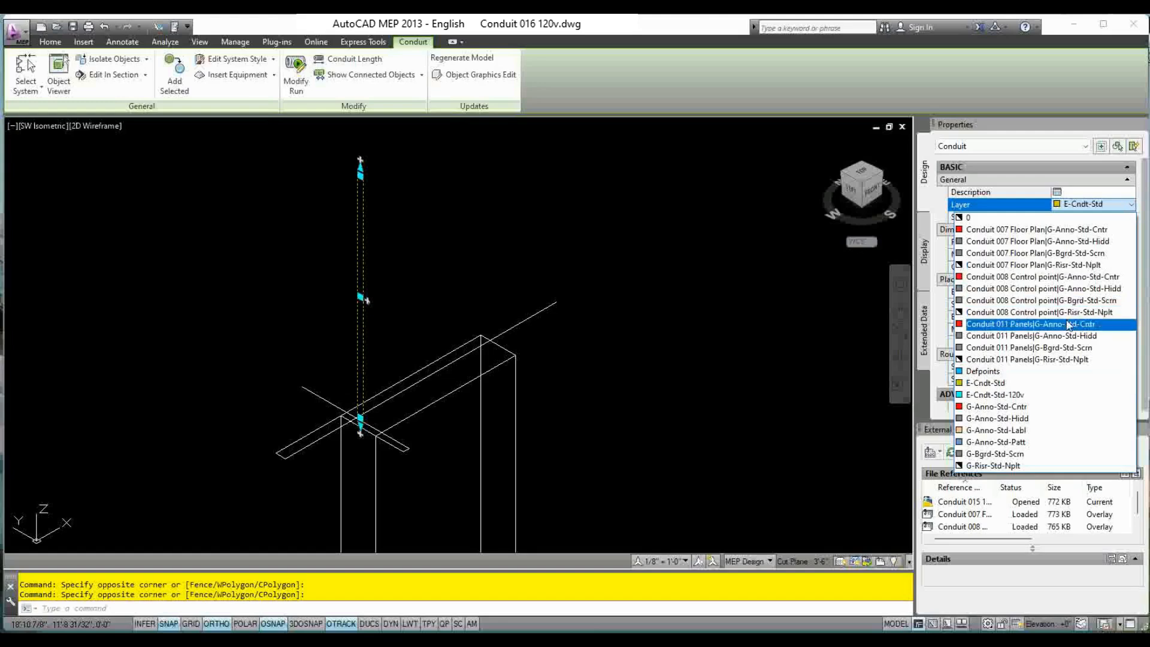
{"action": "left_click", "coordinate": [1035, 395]}
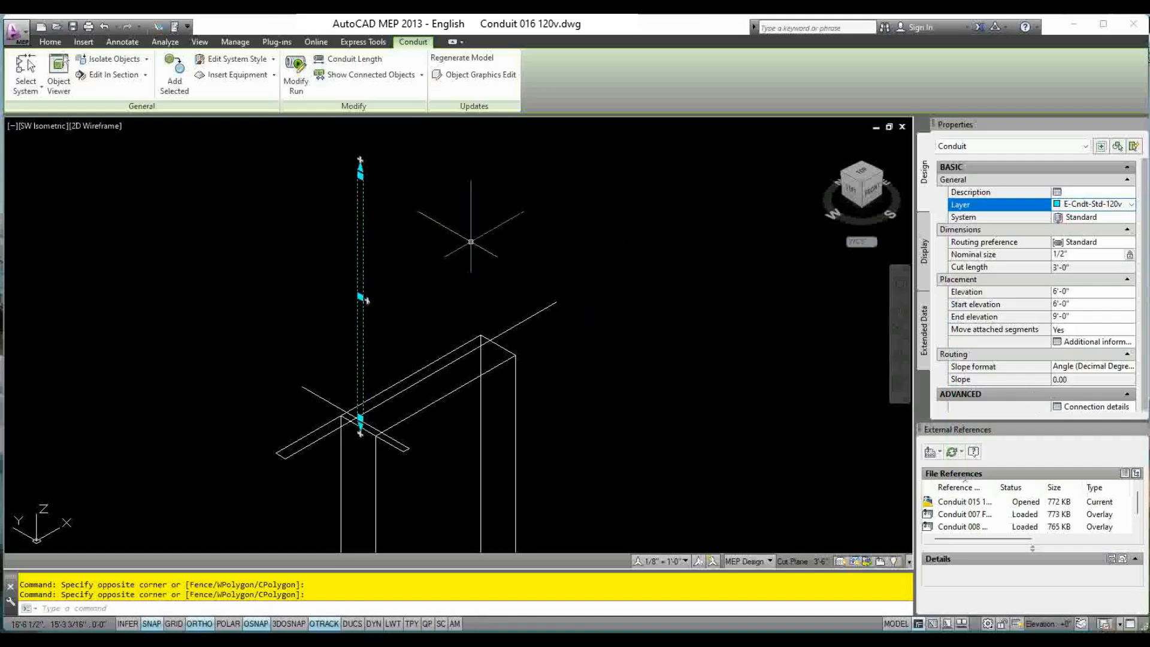
{"action": "key", "text": "Escape"}
{"action": "key", "text": "Escape"}
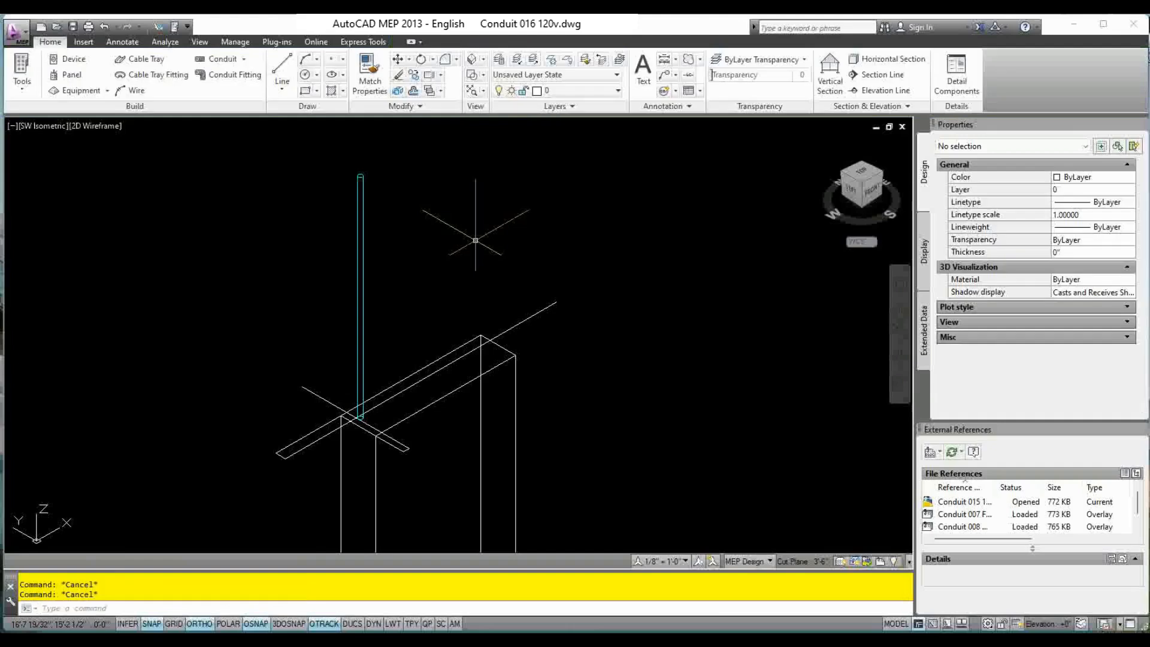
Review the conduit's layer, size and elevation properties, and examine its placement above the panel.
{"action": "left_click", "coordinate": [360, 255]}
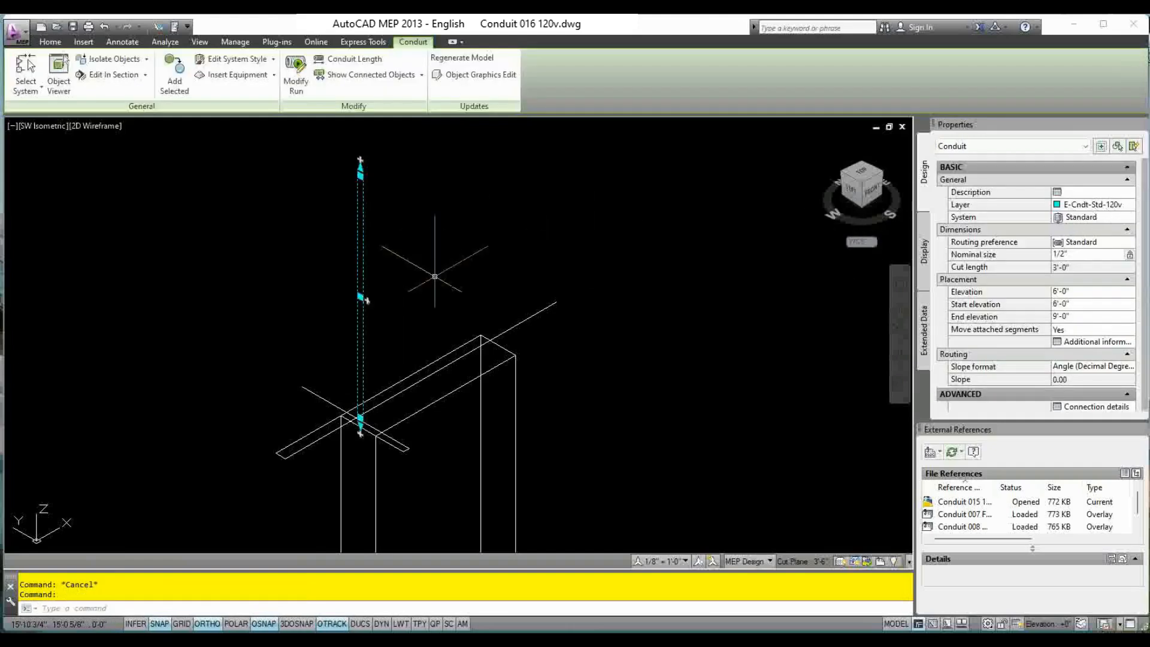
{"action": "key", "text": "Escape"}
{"action": "key", "text": "Escape"}
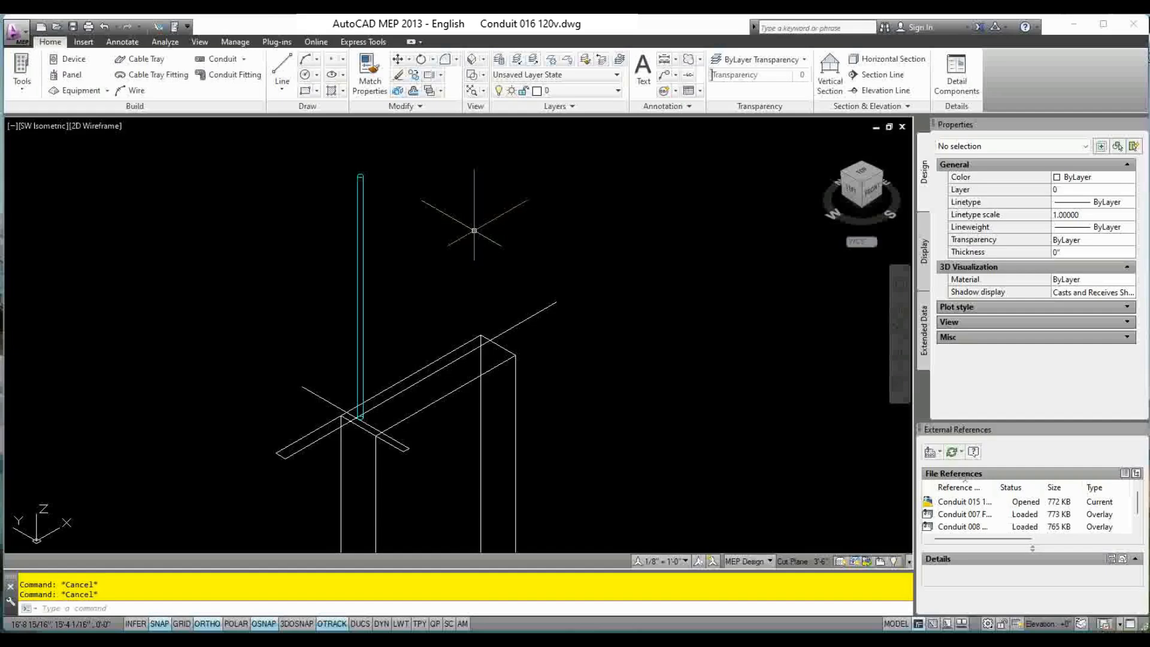
{"action": "left_click", "coordinate": [359, 267]}
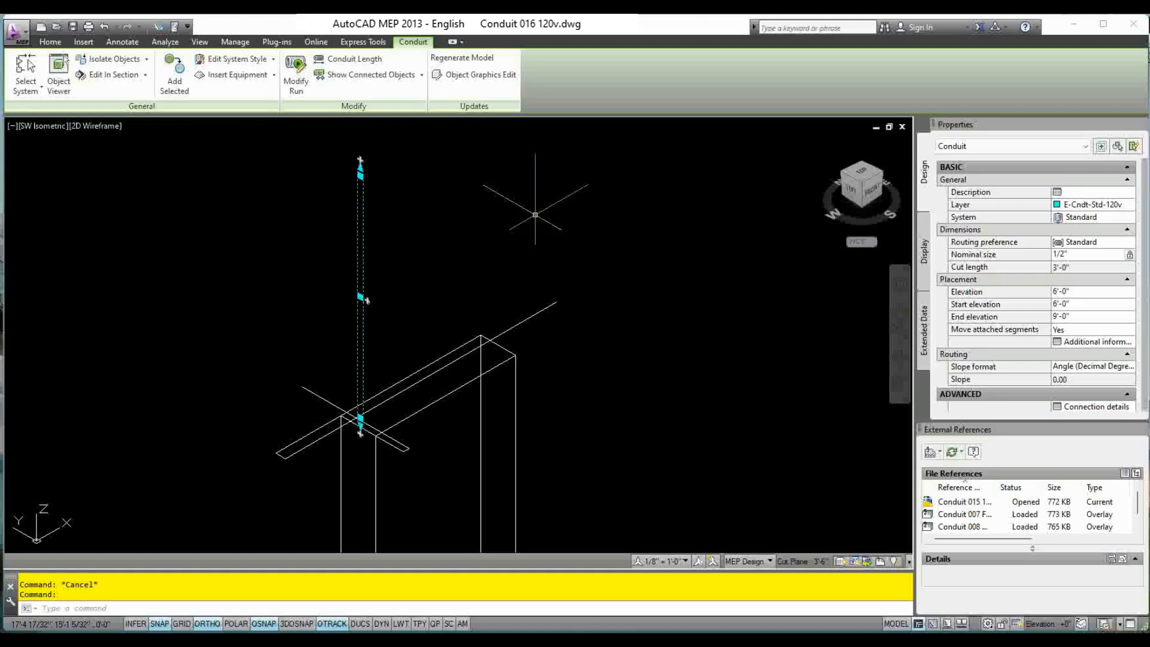
{"action": "key", "text": "Escape"}
{"action": "scroll", "coordinate": [407, 289], "scroll_direction": "down", "scroll_amount": 3}
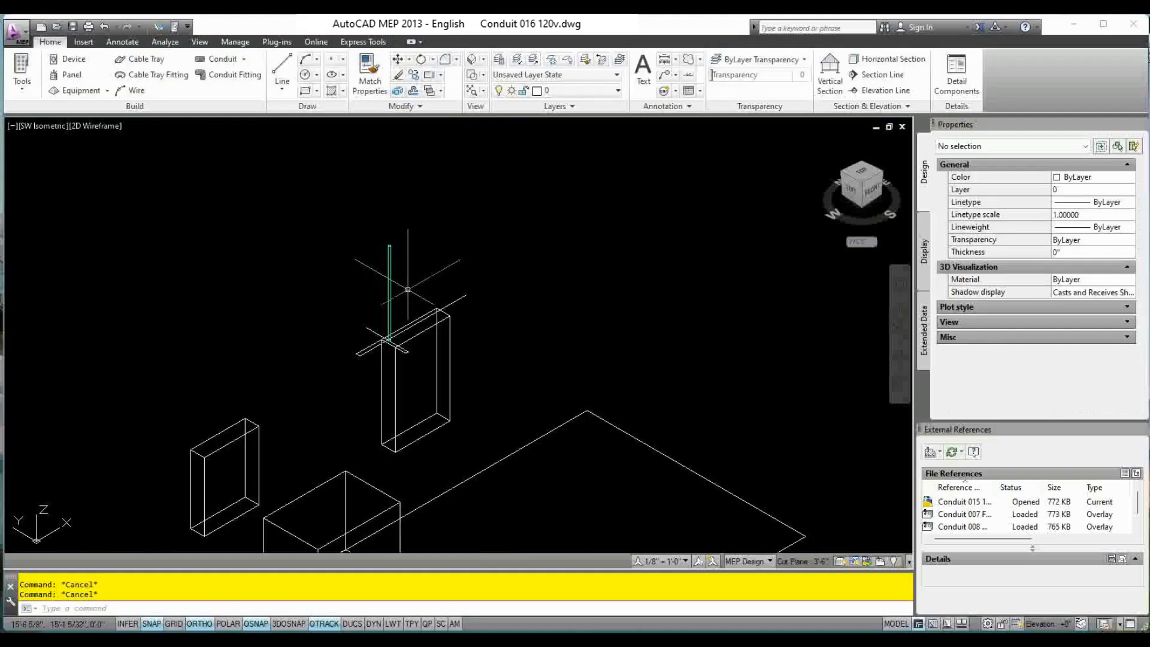
{"action": "scroll", "coordinate": [408, 289], "scroll_direction": "up", "scroll_amount": 3}
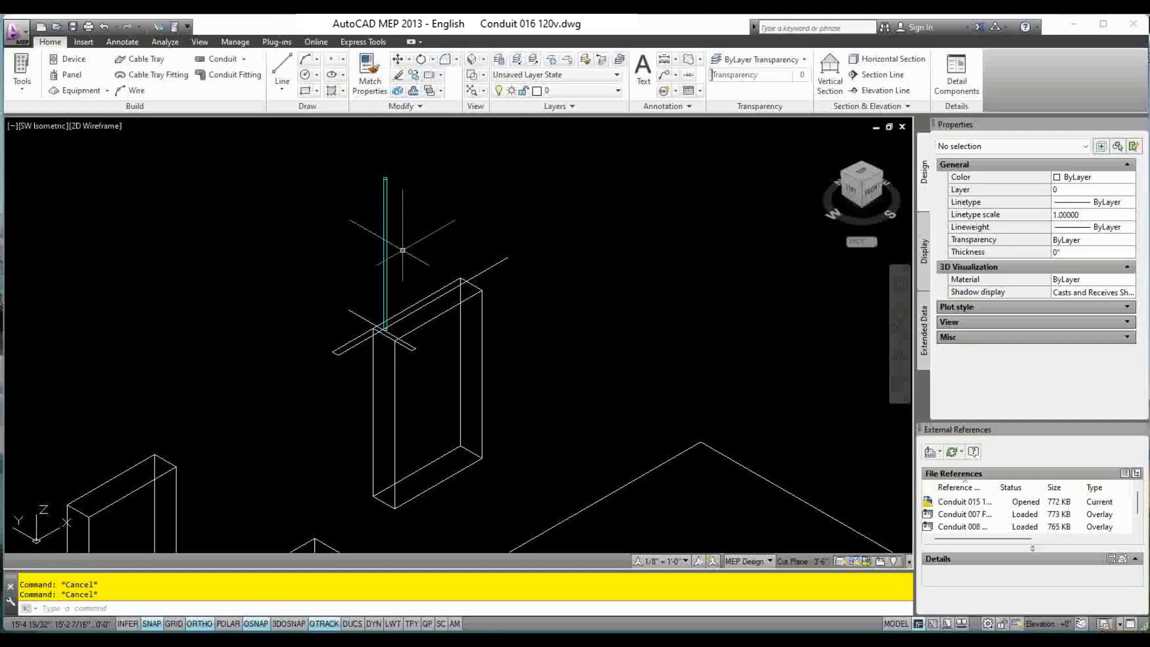
Copy the vertical 1/2" conduit along the top of the panel at 2, 4, 6 and 8 inches from the original.
{"action": "scroll", "coordinate": [402, 205], "scroll_direction": "up", "scroll_amount": 2}
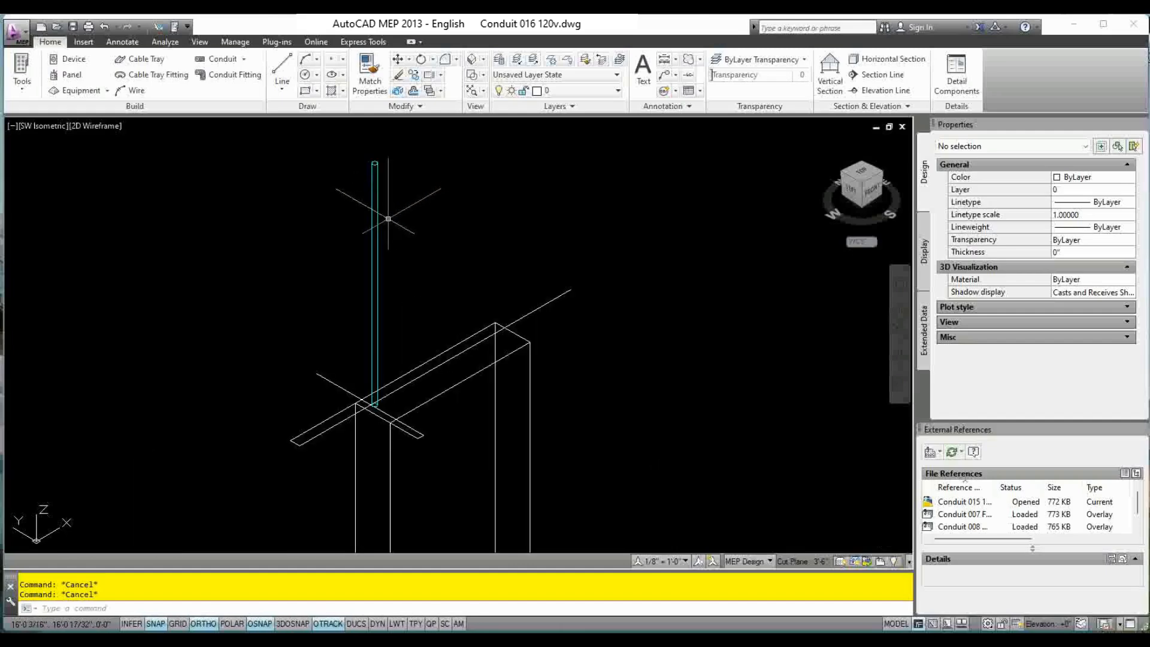
{"action": "left_click", "coordinate": [375, 232]}
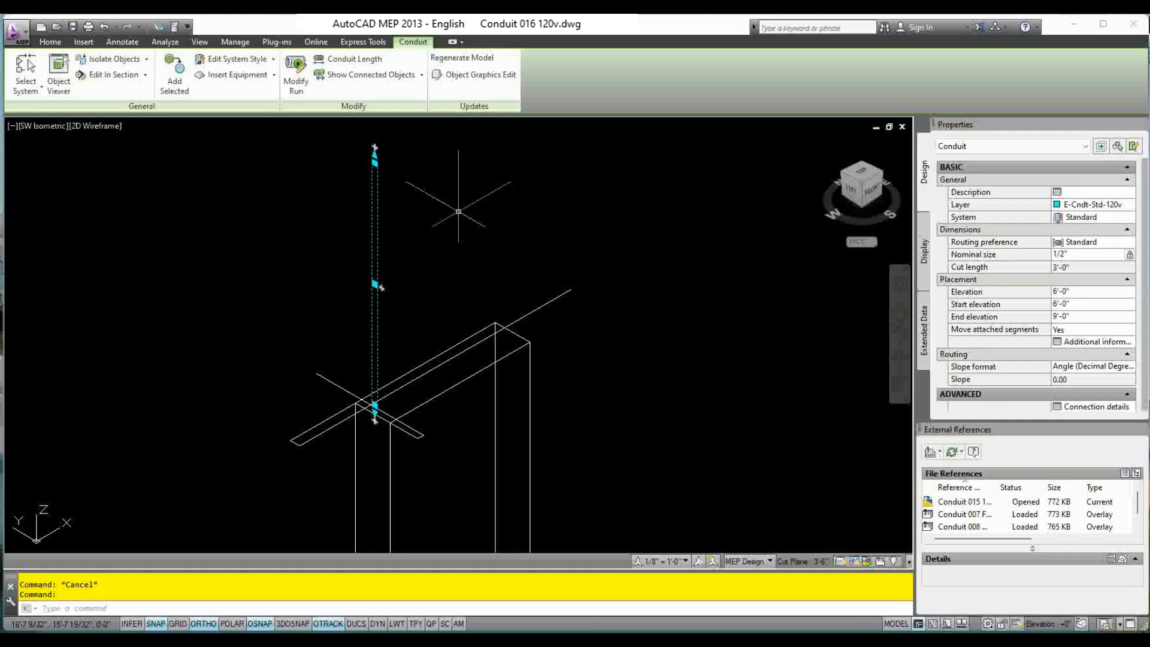
{"action": "type", "text": "copy"}
{"action": "key", "text": "Return"}
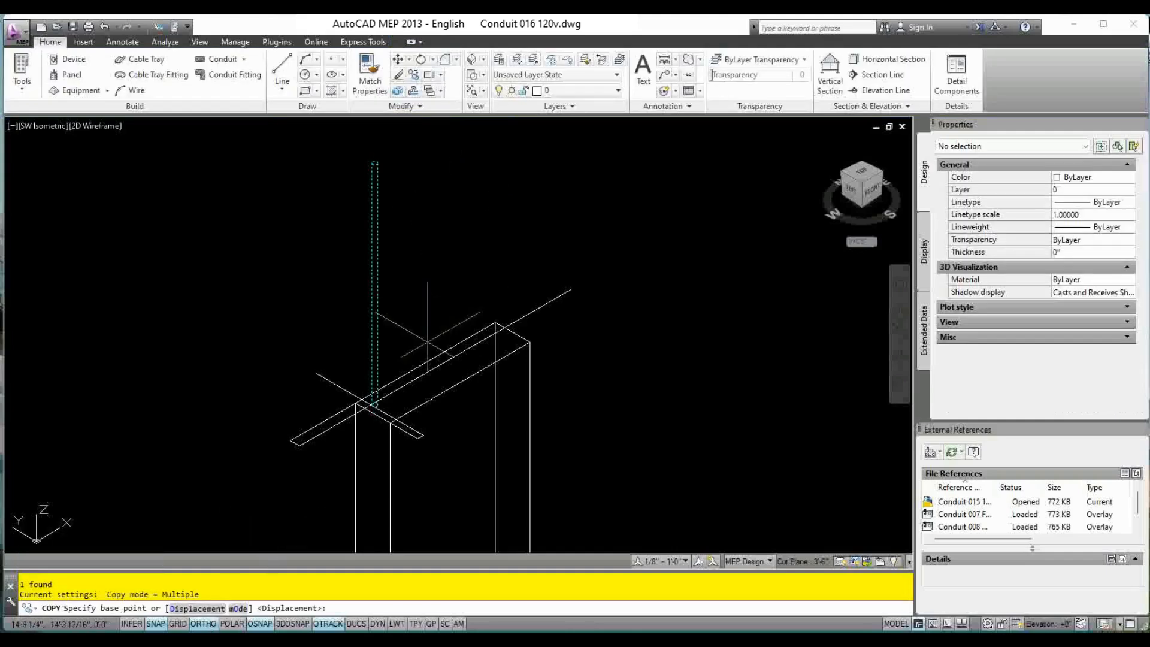
{"action": "left_click", "coordinate": [438, 281]}
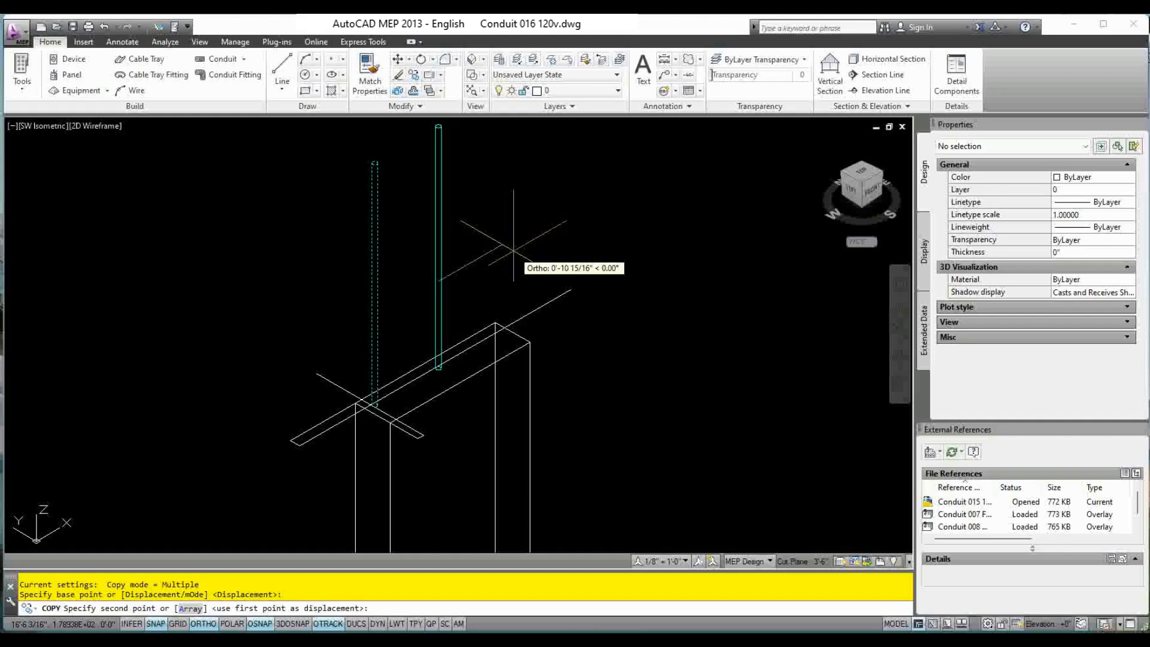
{"action": "type", "text": "2"}
{"action": "key", "text": "Return"}
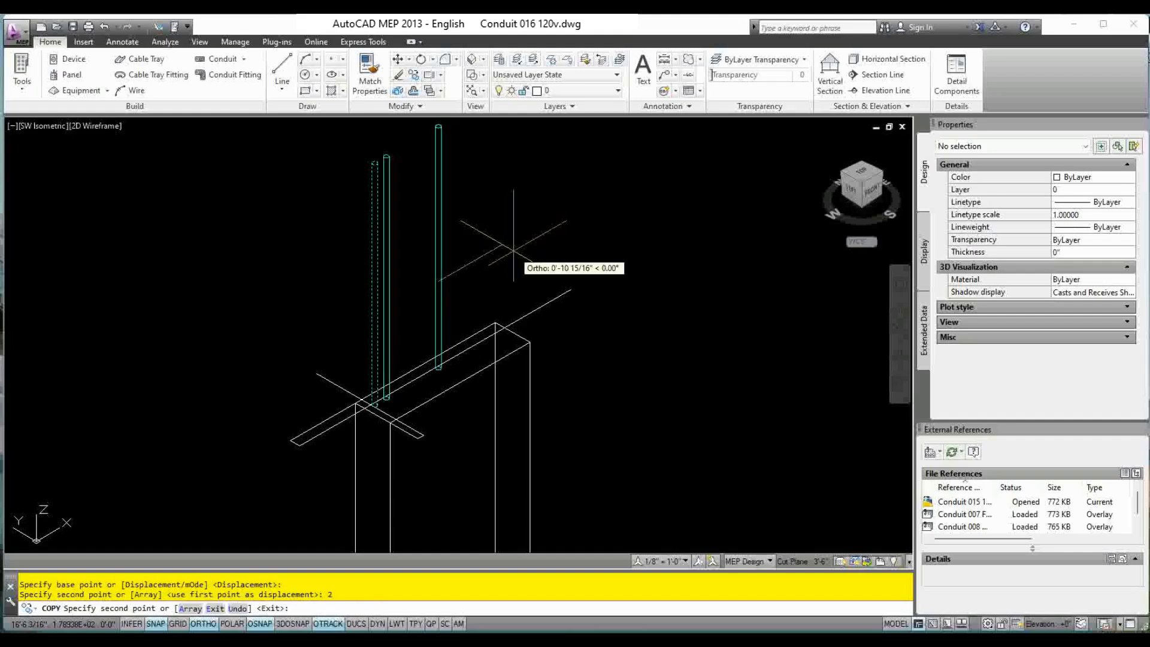
{"action": "type", "text": "4"}
{"action": "key", "text": "Return"}
{"action": "key", "text": "Return"}
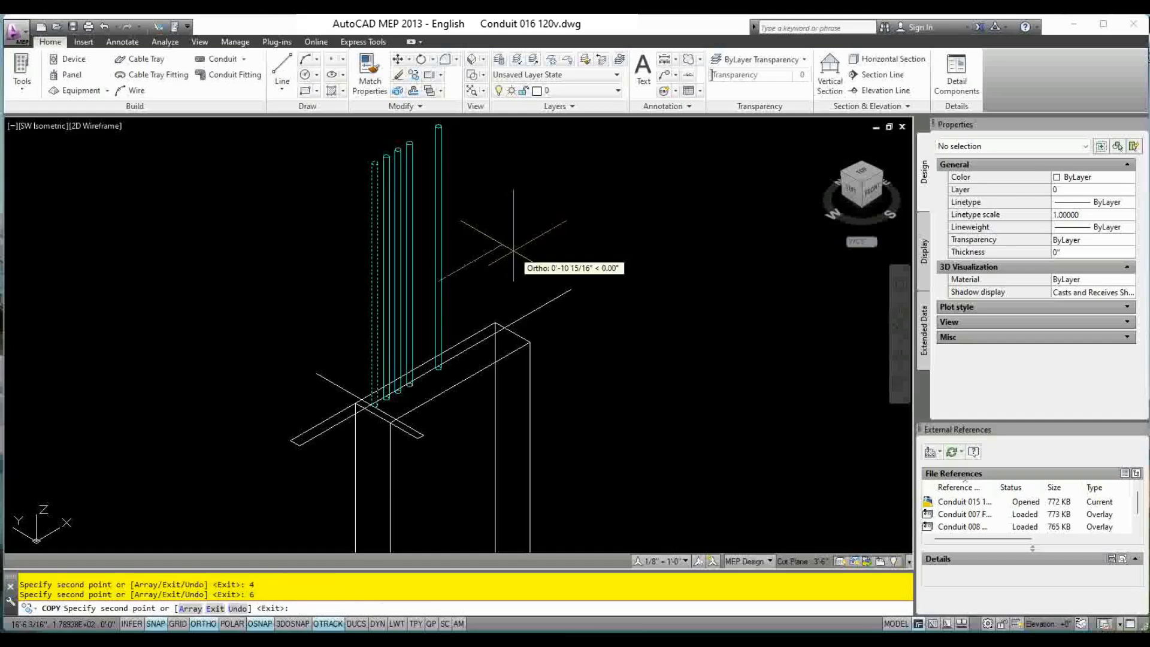
{"action": "type", "text": "8"}
{"action": "key", "text": "Return"}
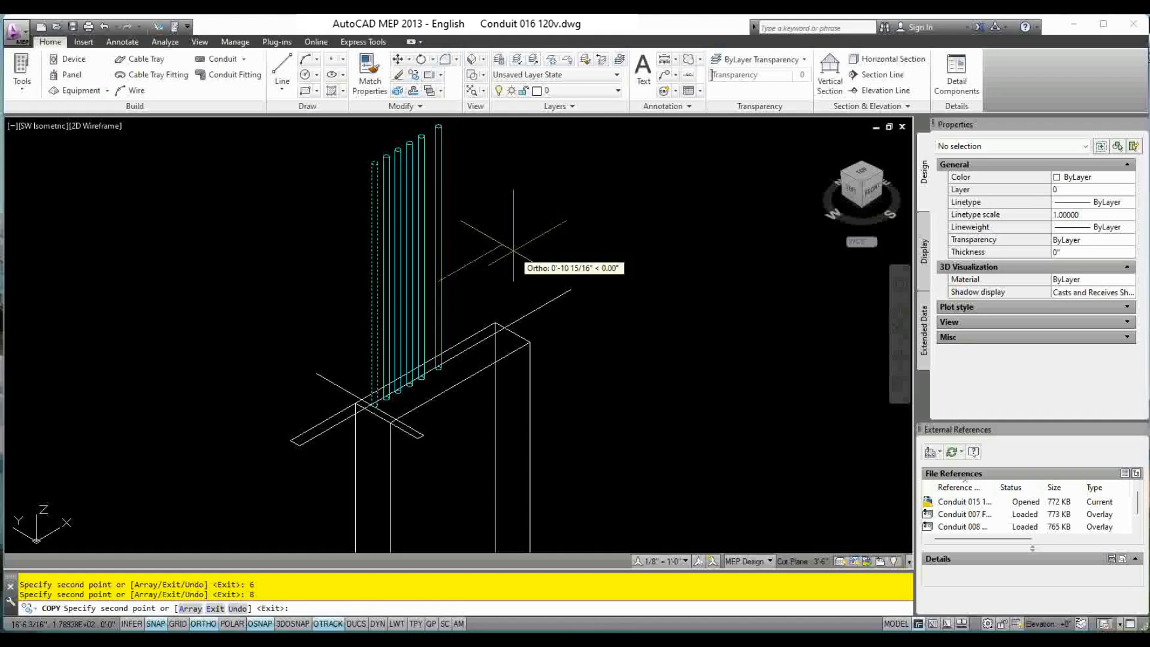
{"action": "key", "text": "Escape"}
{"action": "key", "text": "Escape"}
{"action": "key", "text": "Escape"}
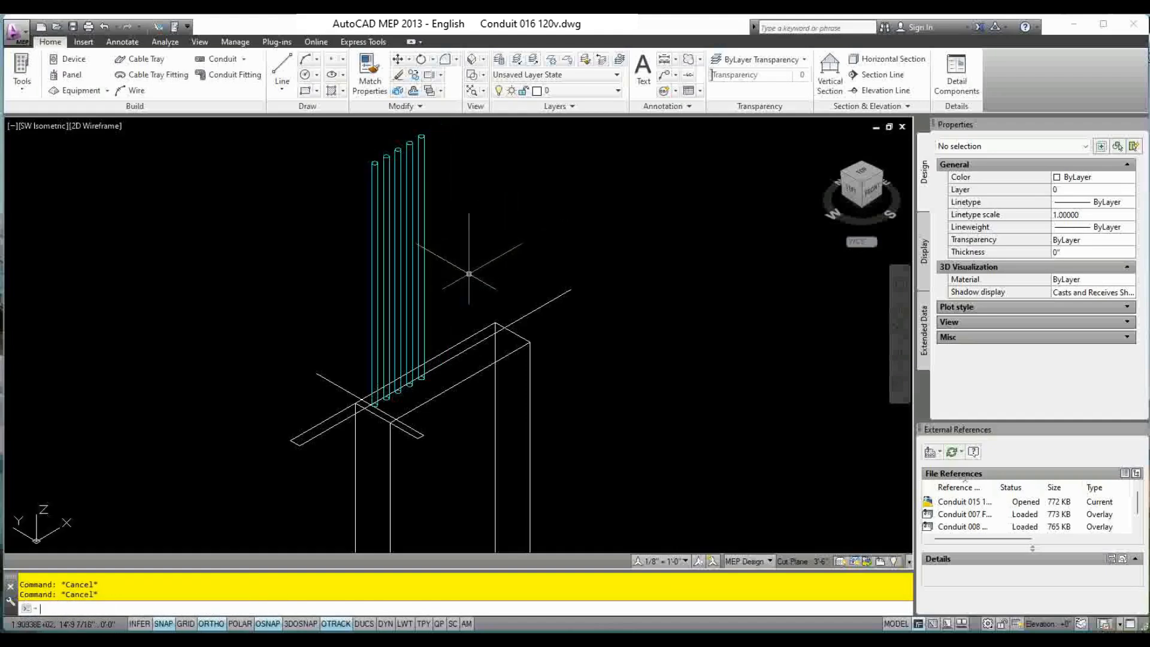
Switch to the Conceptual visual style and examine the row of conduits above the panel in 3D.
{"action": "middle_click_drag", "start_coordinate": [469, 273], "coordinate": [493, 287]}
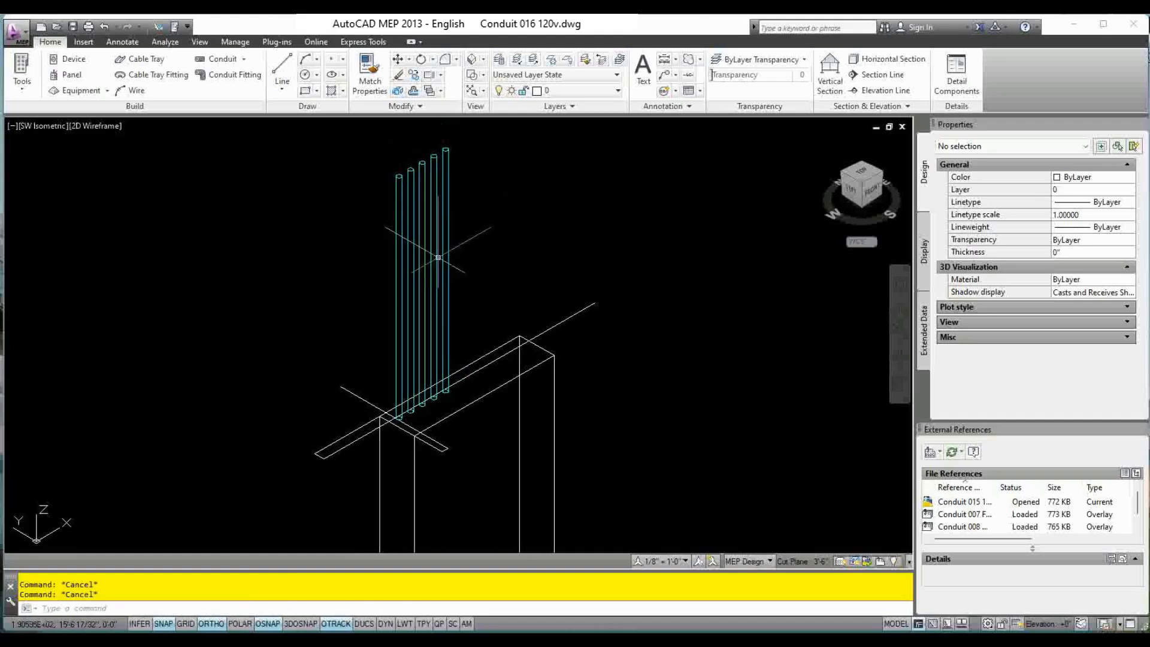
{"action": "scroll", "coordinate": [370, 254], "scroll_direction": "down", "scroll_amount": 2}
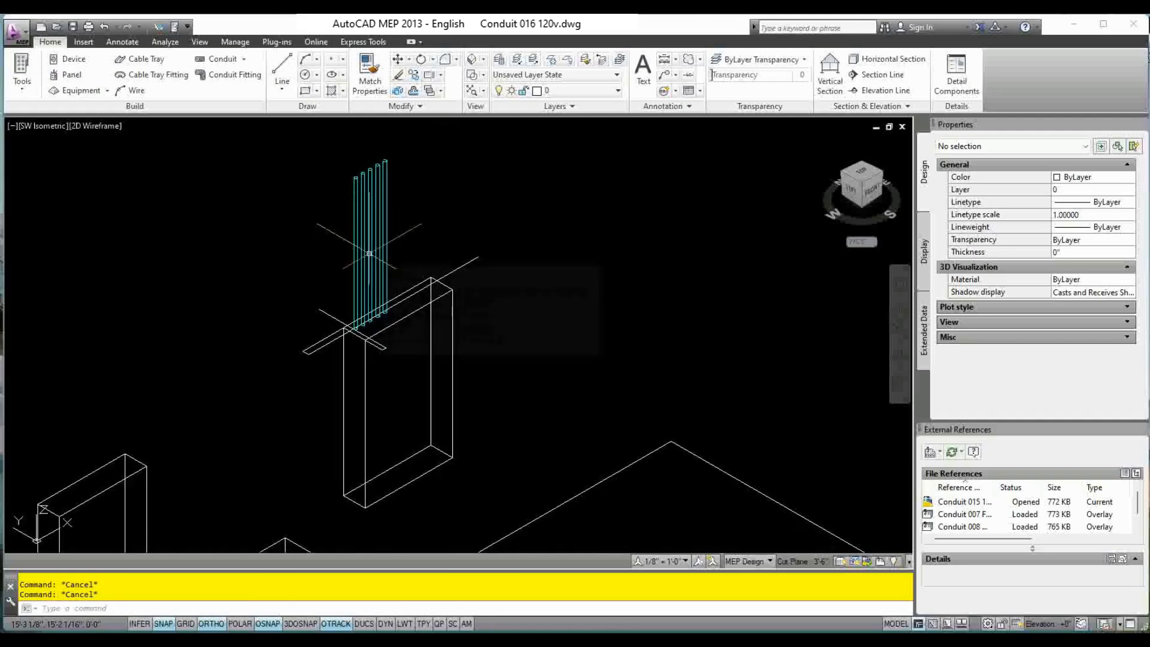
{"action": "left_click", "coordinate": [483, 75]}
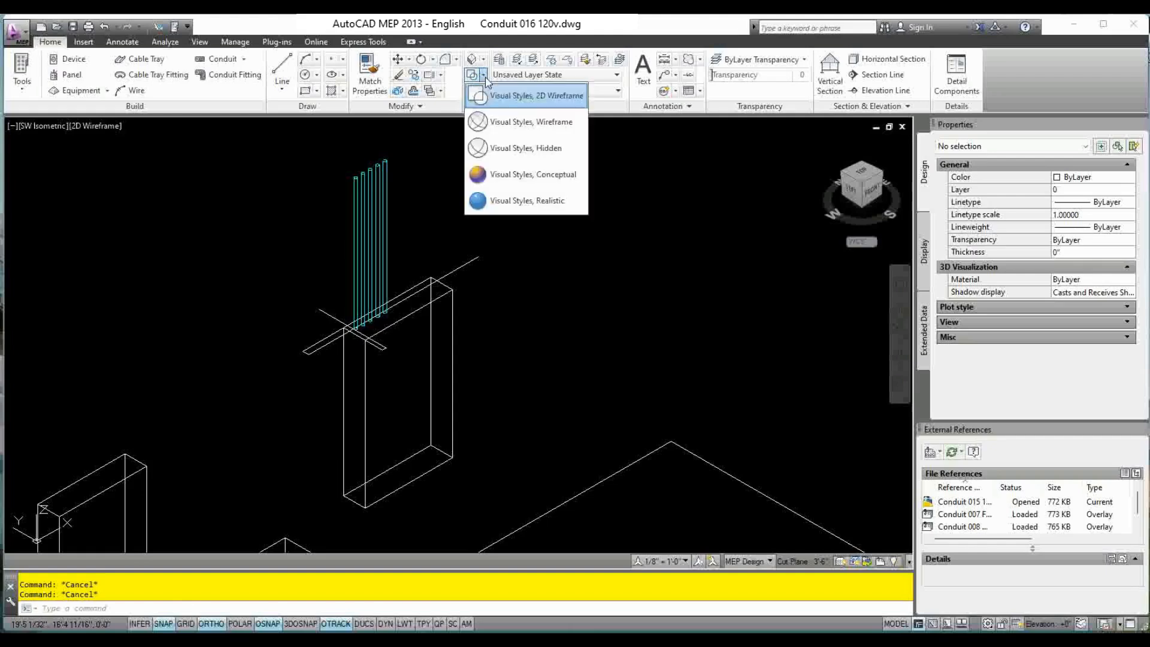
{"action": "left_click", "coordinate": [509, 174]}
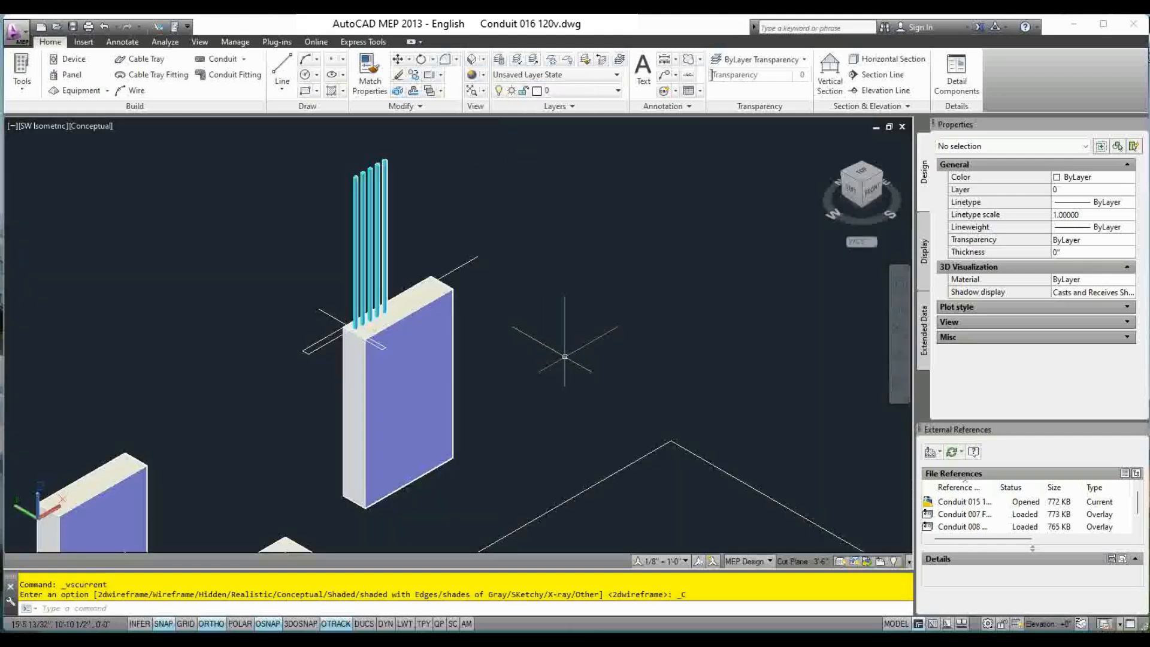
{"action": "middle_click_drag", "start_coordinate": [564, 356], "coordinate": [554, 425], "text": "shift"}
{"action": "scroll", "coordinate": [369, 319], "scroll_direction": "up", "scroll_amount": 6}
{"action": "scroll", "coordinate": [530, 422], "scroll_direction": "down", "scroll_amount": 8}
{"action": "scroll", "coordinate": [527, 390], "scroll_direction": "up", "scroll_amount": 5}
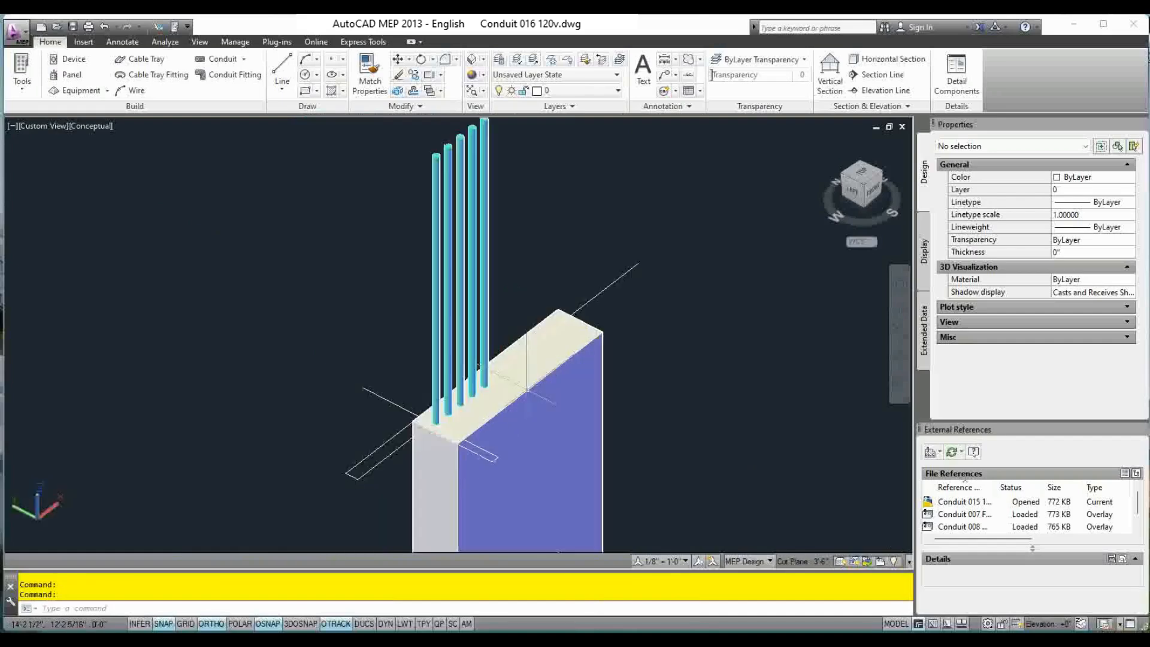
Restore the 2D Wireframe visual style and the SW Isometric view.
{"action": "left_click", "coordinate": [483, 76]}
{"action": "left_click", "coordinate": [515, 124]}
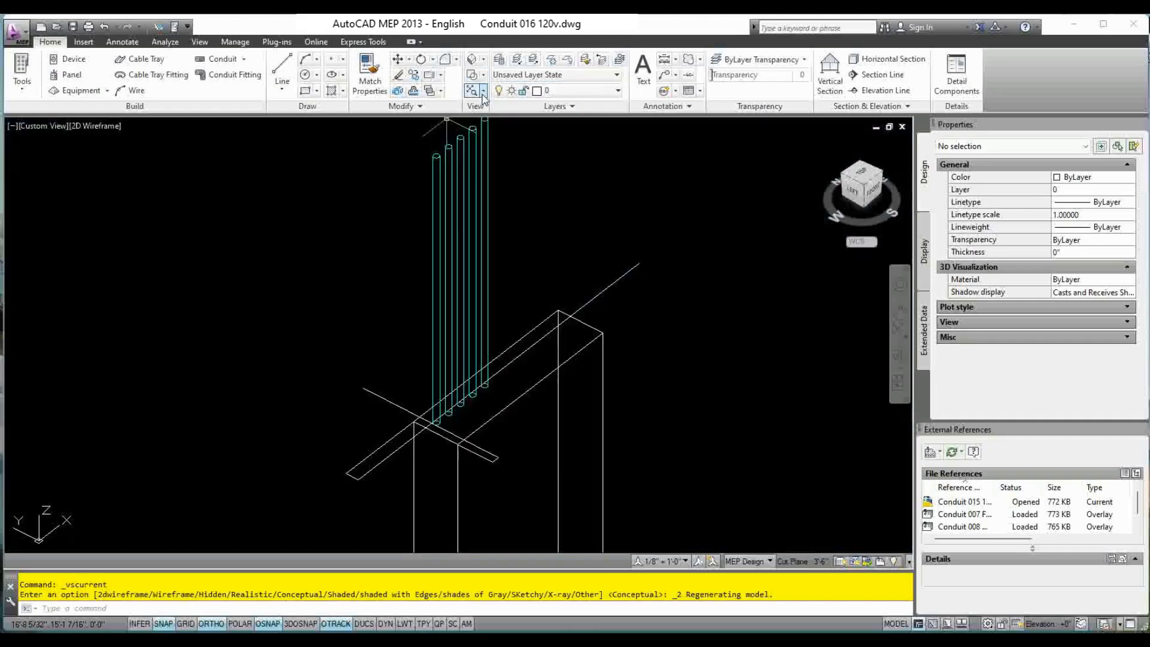
{"action": "left_click", "coordinate": [484, 76]}
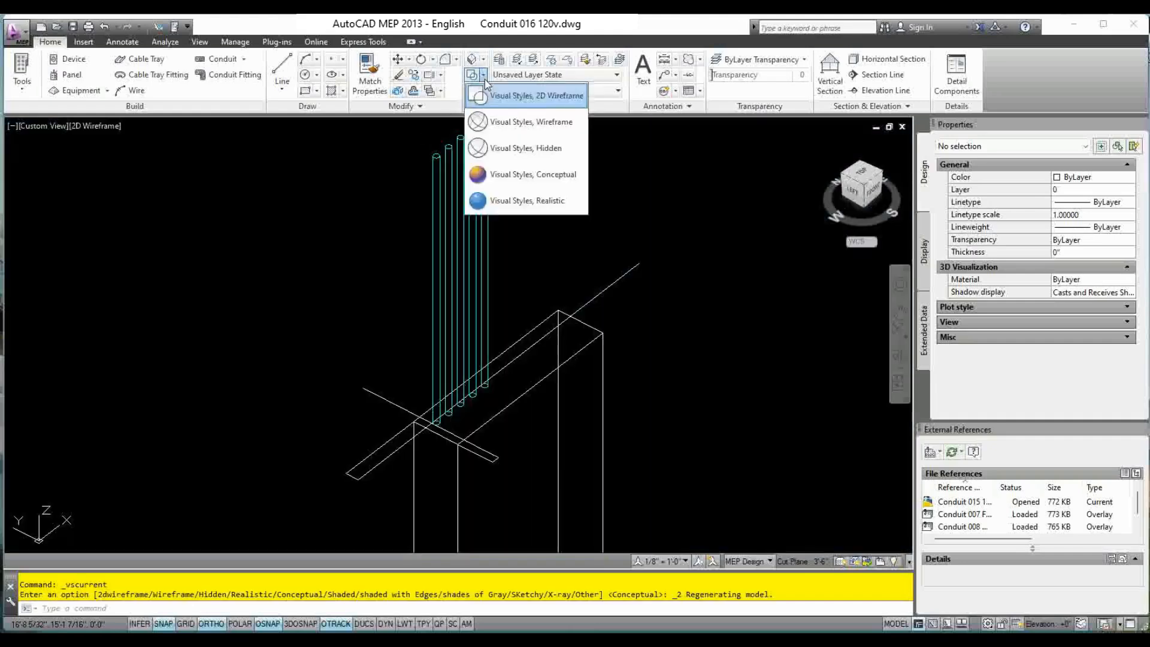
{"action": "left_click", "coordinate": [483, 60]}
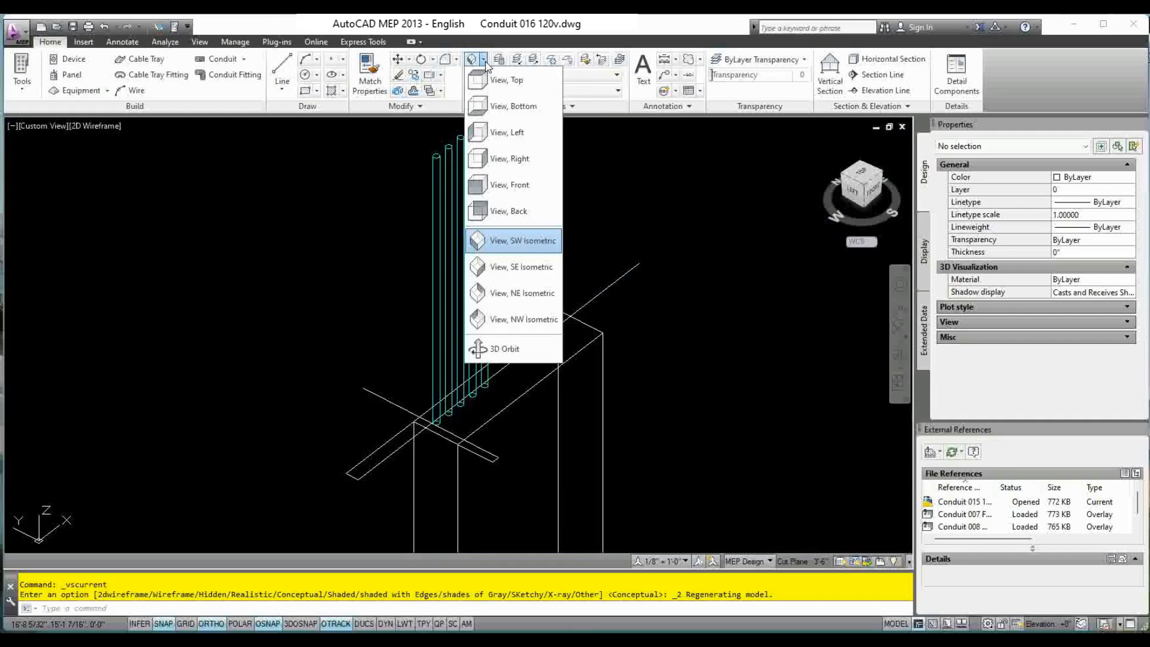
{"action": "left_click", "coordinate": [523, 240]}
Extend the first vertical conduit from its upper end with a horizontal 36-inch run toward the front of the panel.
{"action": "scroll", "coordinate": [420, 252], "scroll_direction": "up", "scroll_amount": 3}
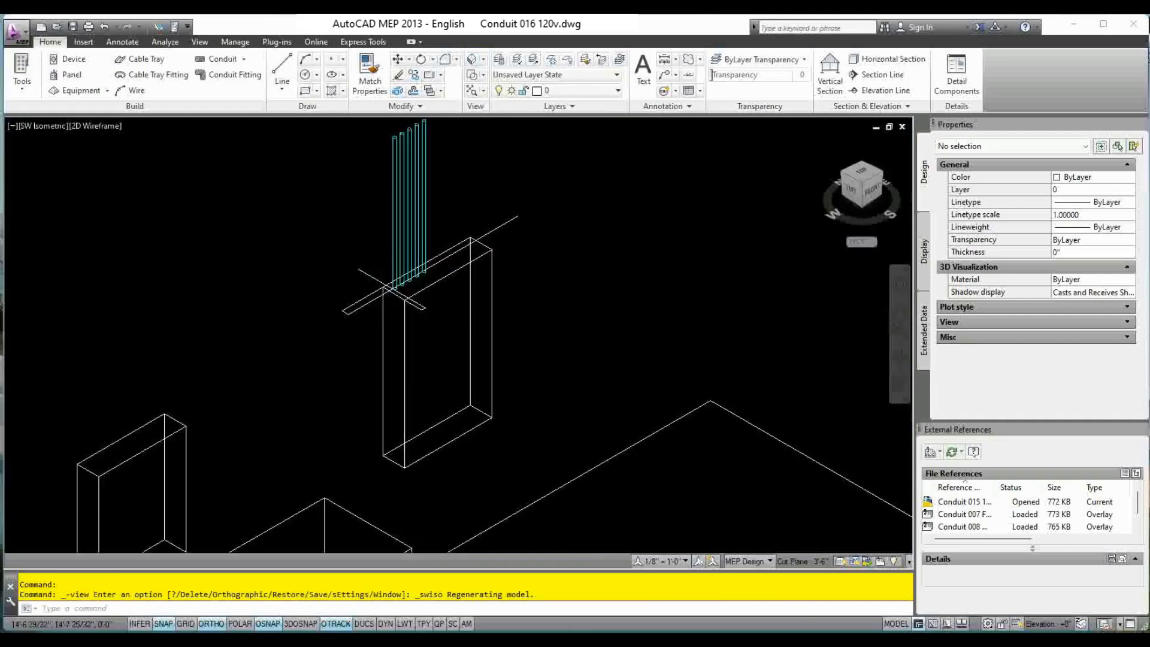
{"action": "scroll", "coordinate": [422, 193], "scroll_direction": "up", "scroll_amount": 3}
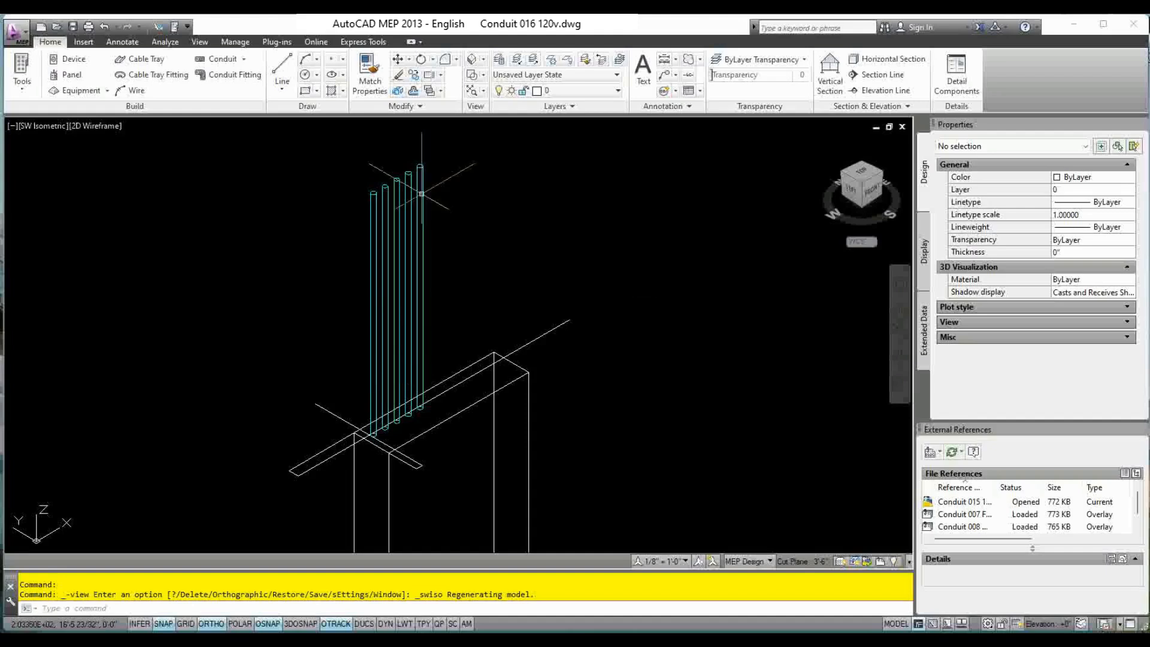
{"action": "scroll", "coordinate": [378, 204], "scroll_direction": "up", "scroll_amount": 2}
{"action": "left_click", "coordinate": [374, 202]}
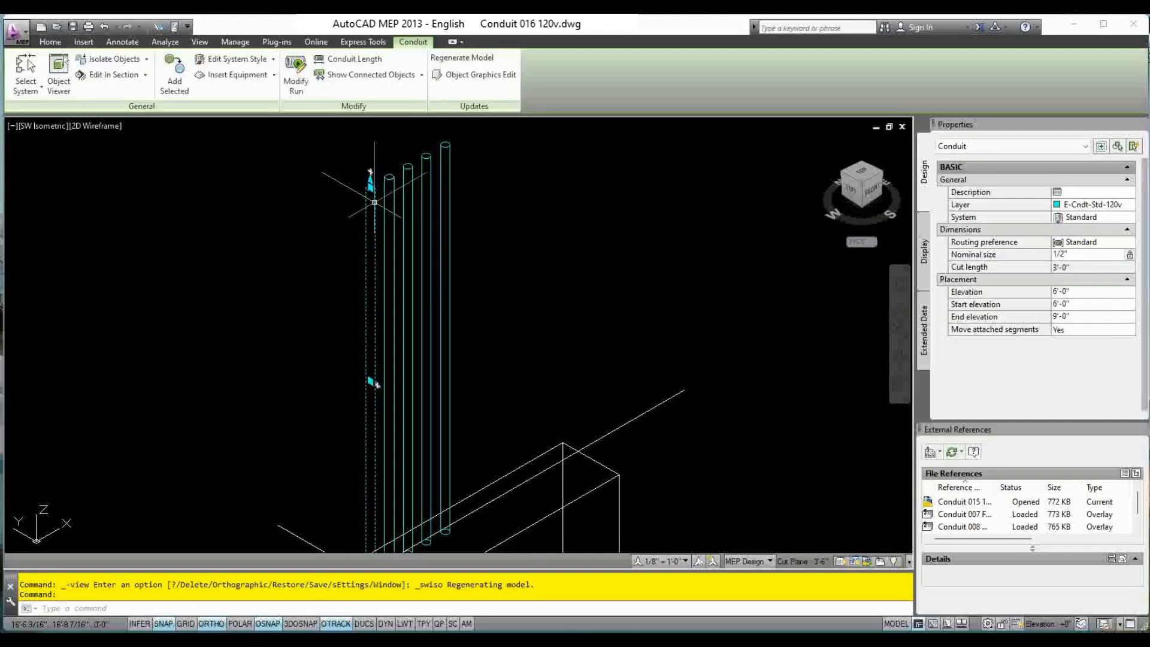
{"action": "left_click", "coordinate": [370, 172]}
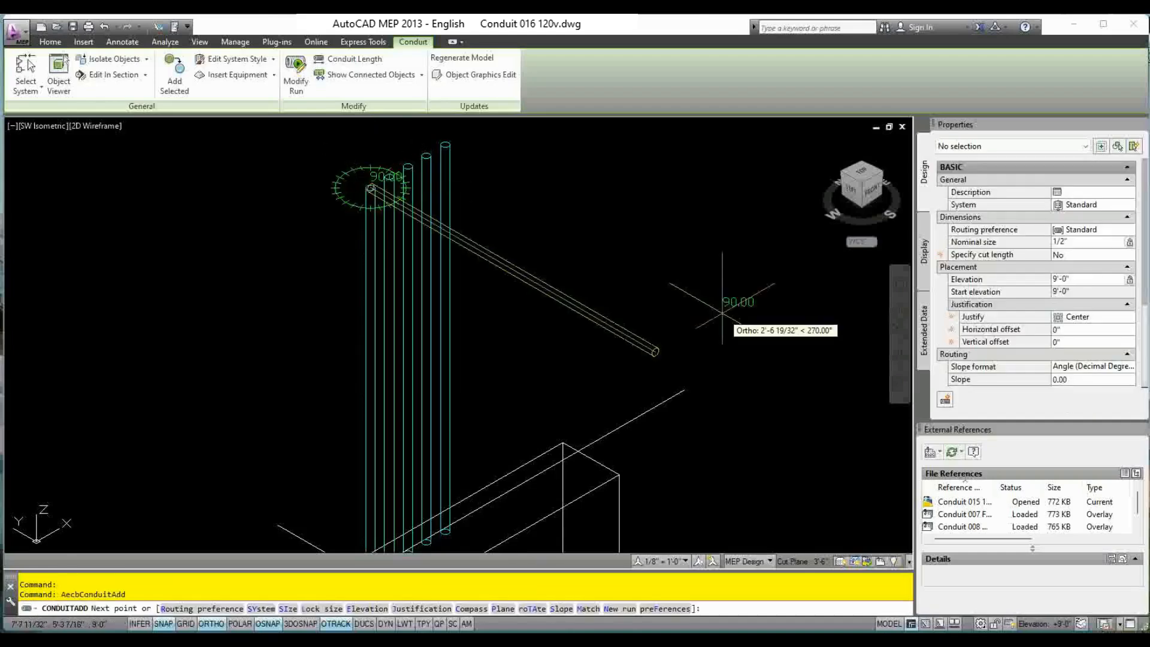
{"action": "type", "text": "36"}
{"action": "key", "text": "Return"}
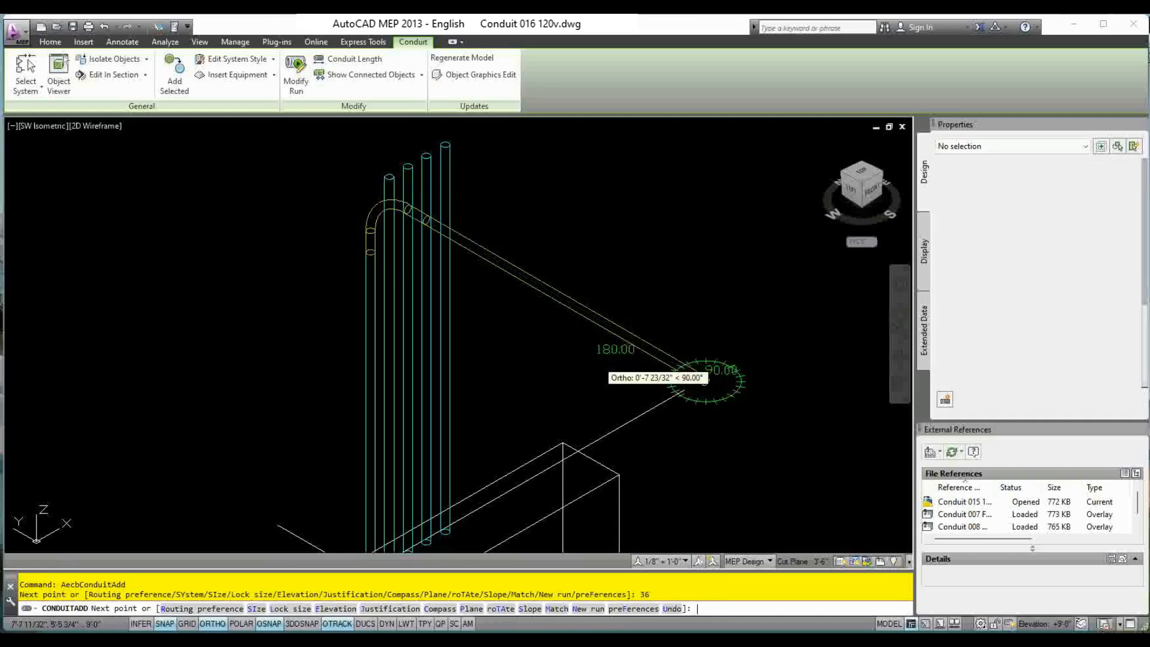
{"action": "key", "text": "Escape"}
{"action": "key", "text": "Escape"}
Add a parallel 36-inch horizontal run from the upper end of the second vertical conduit.
{"action": "left_click", "coordinate": [389, 190]}
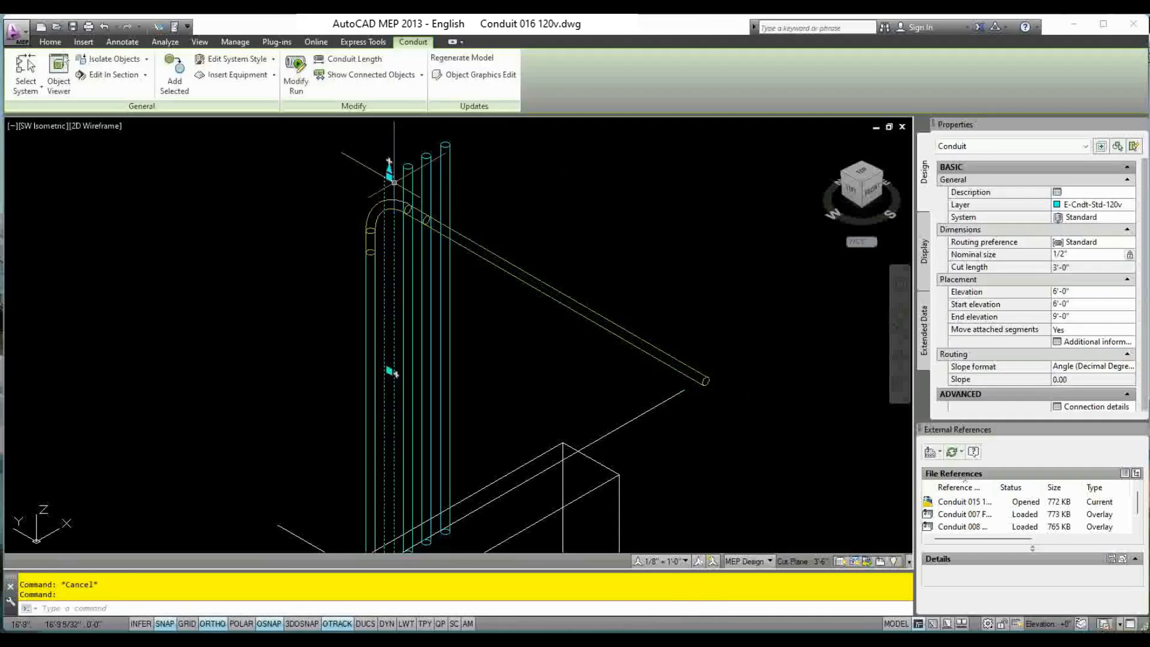
{"action": "left_click", "coordinate": [390, 178]}
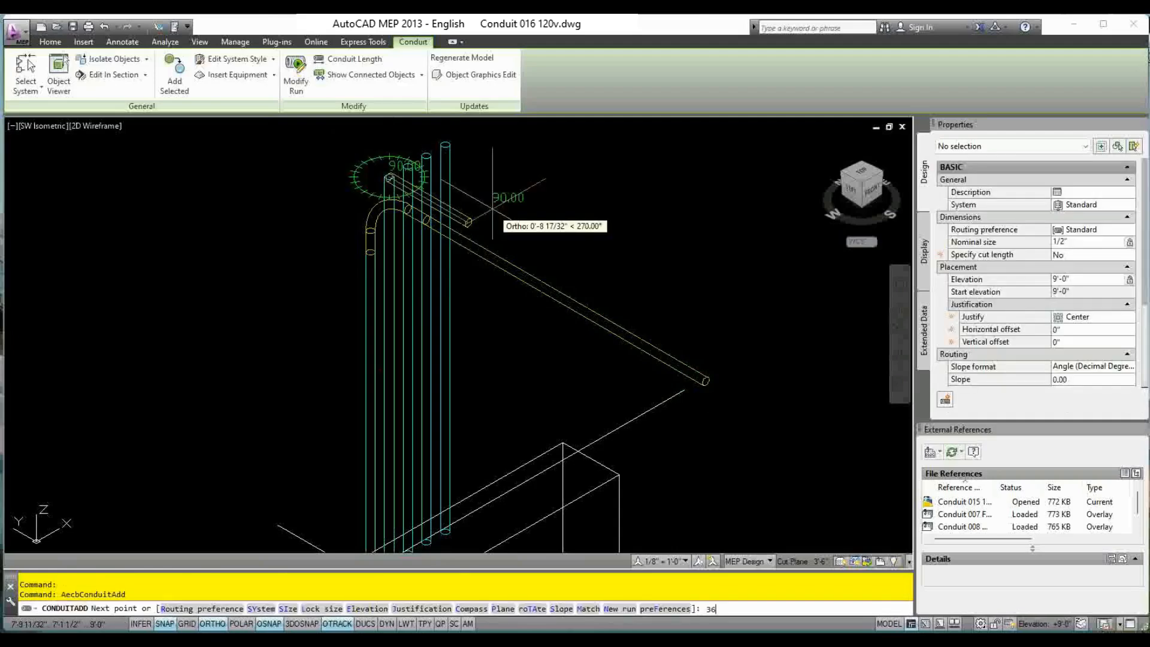
{"action": "type", "text": "36"}
{"action": "key", "text": "Return"}
{"action": "key", "text": "Escape"}
Add a parallel 36-inch horizontal run from the upper end of the third vertical conduit.
{"action": "left_click", "coordinate": [404, 174]}
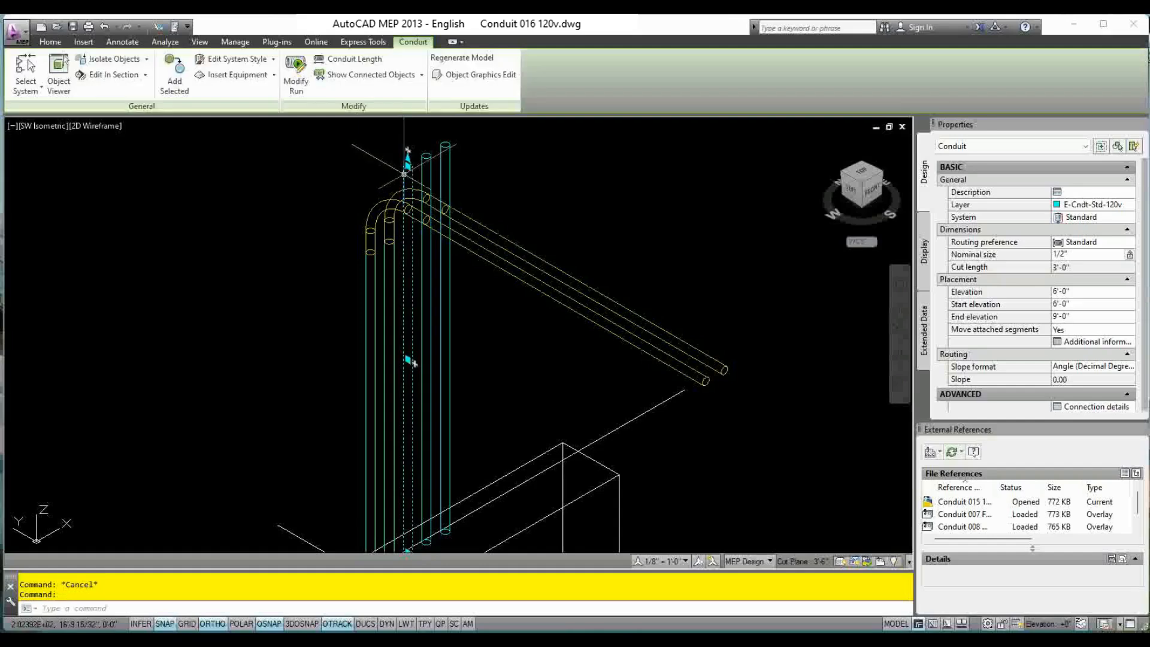
{"action": "left_click", "coordinate": [407, 159]}
{"action": "type", "text": "3"}
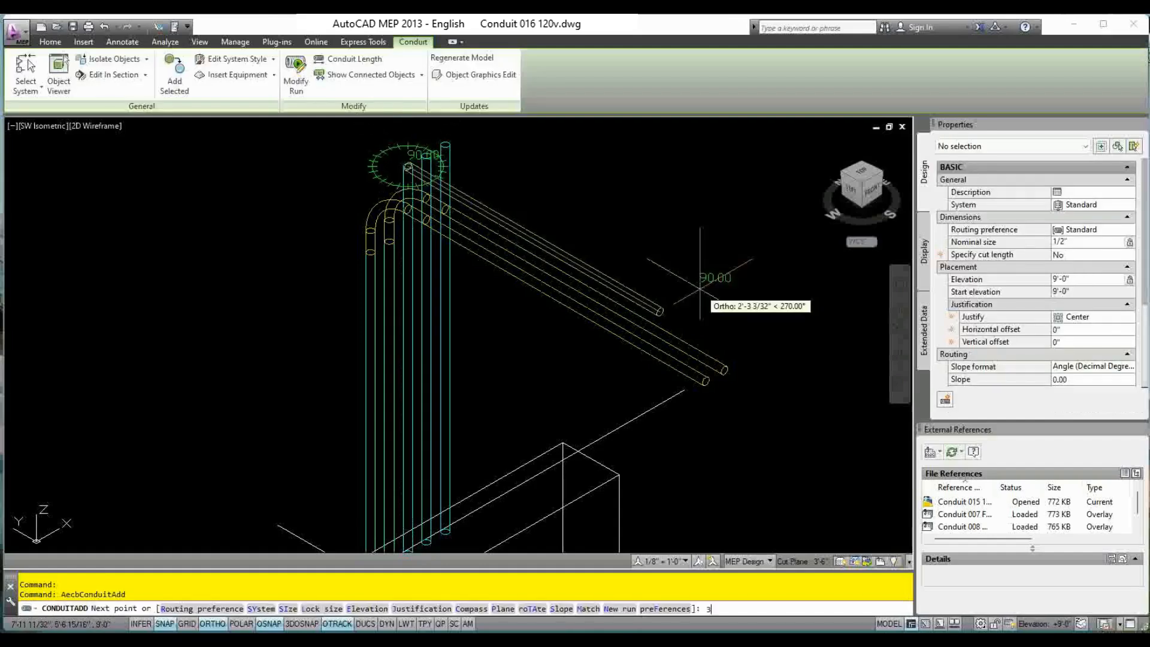
{"action": "type", "text": "'-6"}
{"action": "key", "text": "Return"}
{"action": "key", "text": "Escape"}
{"action": "key", "text": "Escape"}
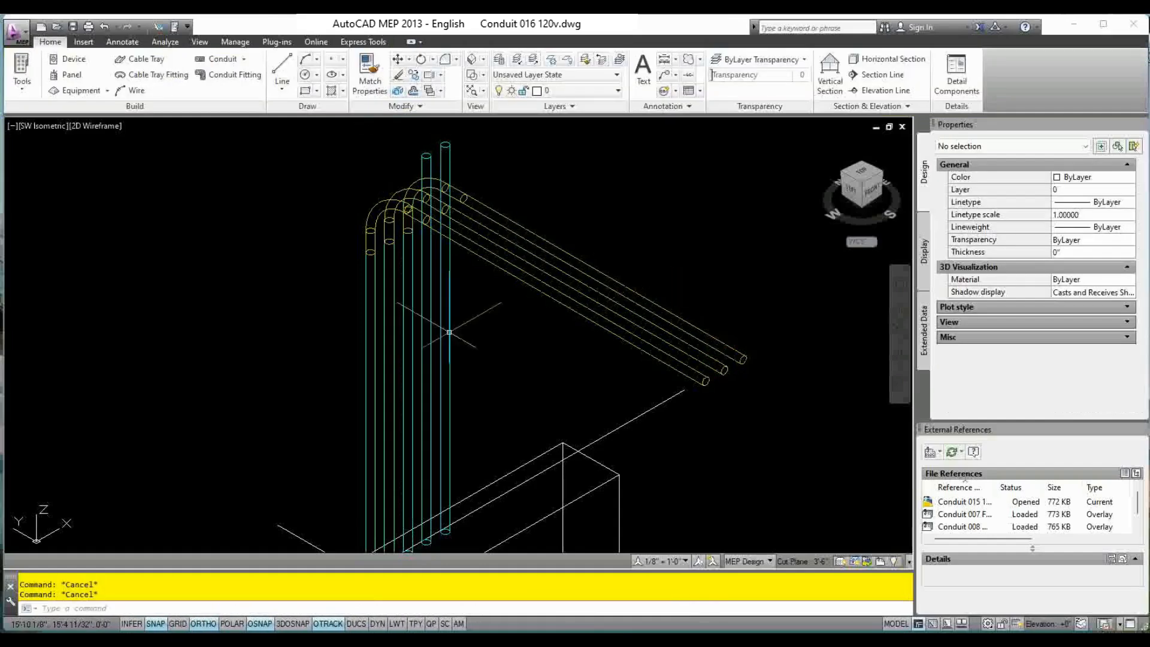
Match the properties of the first cyan vertical conduit to the three horizontal runs and their bends.
{"action": "middle_click_drag", "start_coordinate": [512, 363], "coordinate": [457, 360]}
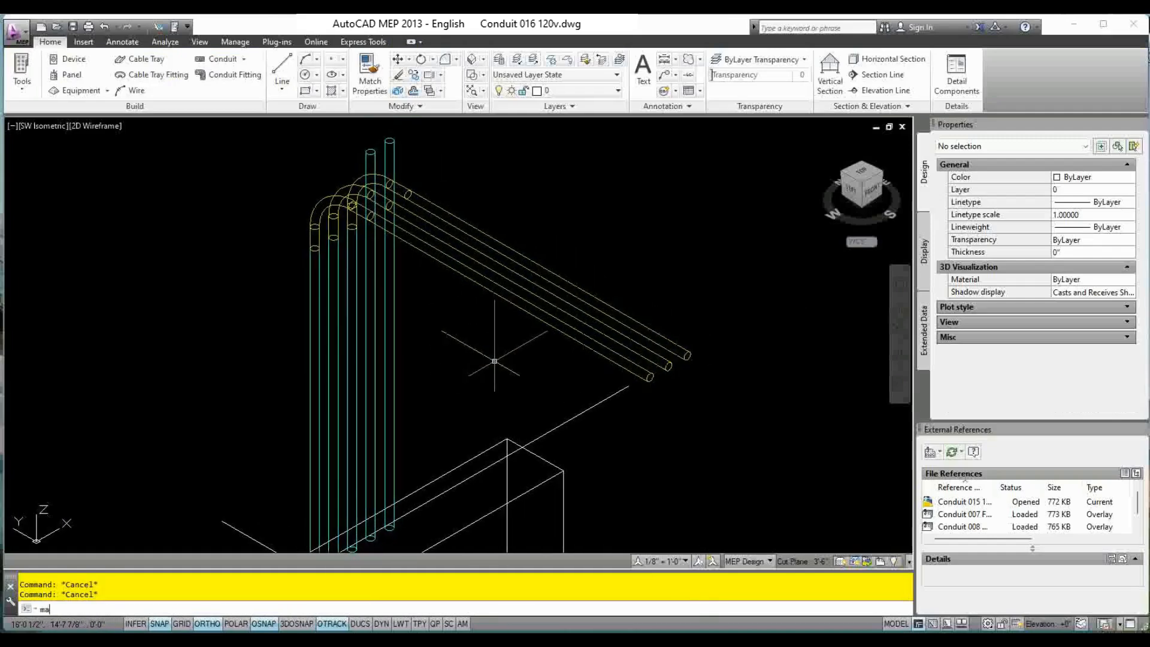
{"action": "type", "text": "ma"}
{"action": "key", "text": "Return"}
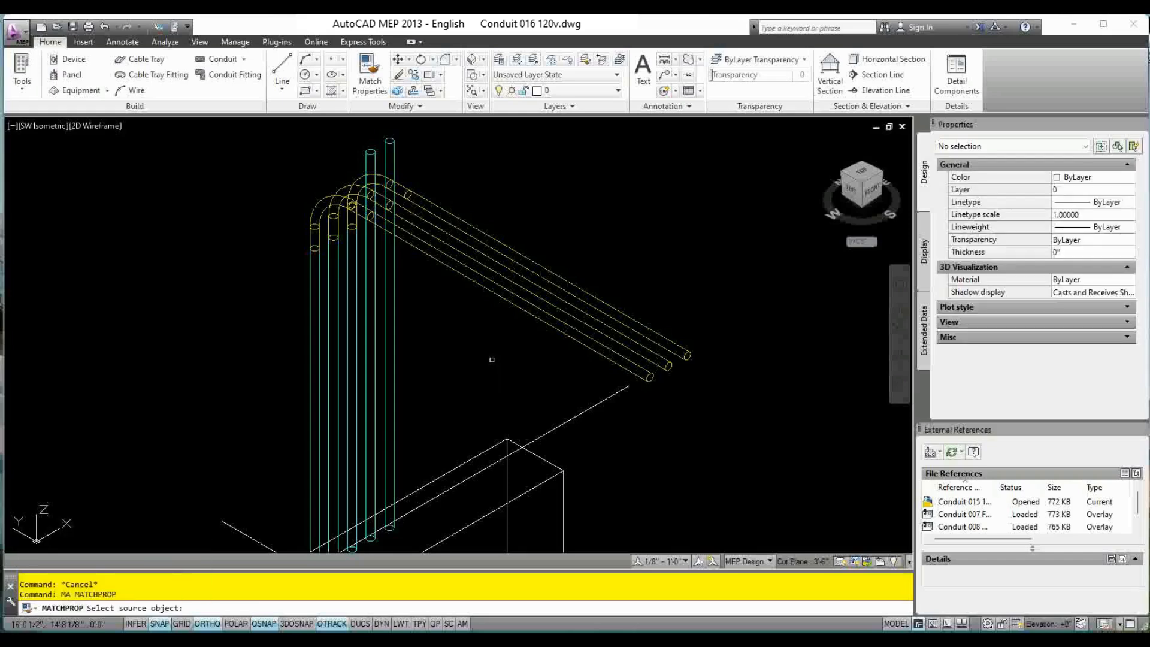
{"action": "left_click", "coordinate": [311, 289]}
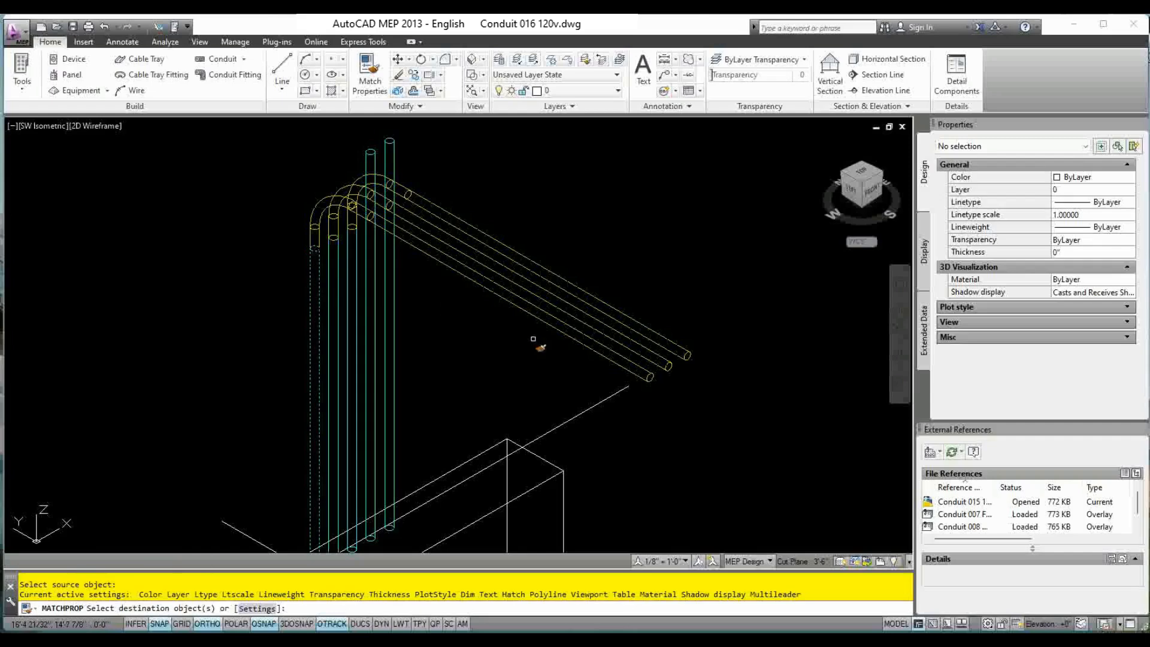
{"action": "left_click", "coordinate": [516, 352]}
{"action": "left_click", "coordinate": [455, 185]}
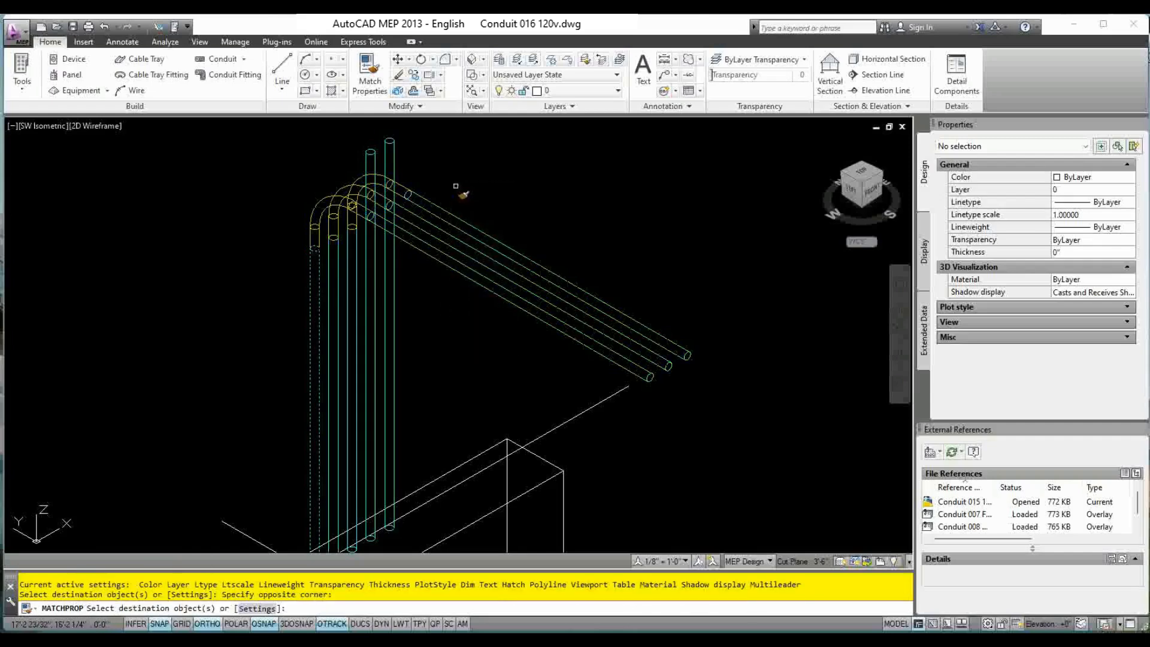
{"action": "left_click", "coordinate": [339, 207]}
{"action": "left_click", "coordinate": [352, 205]}
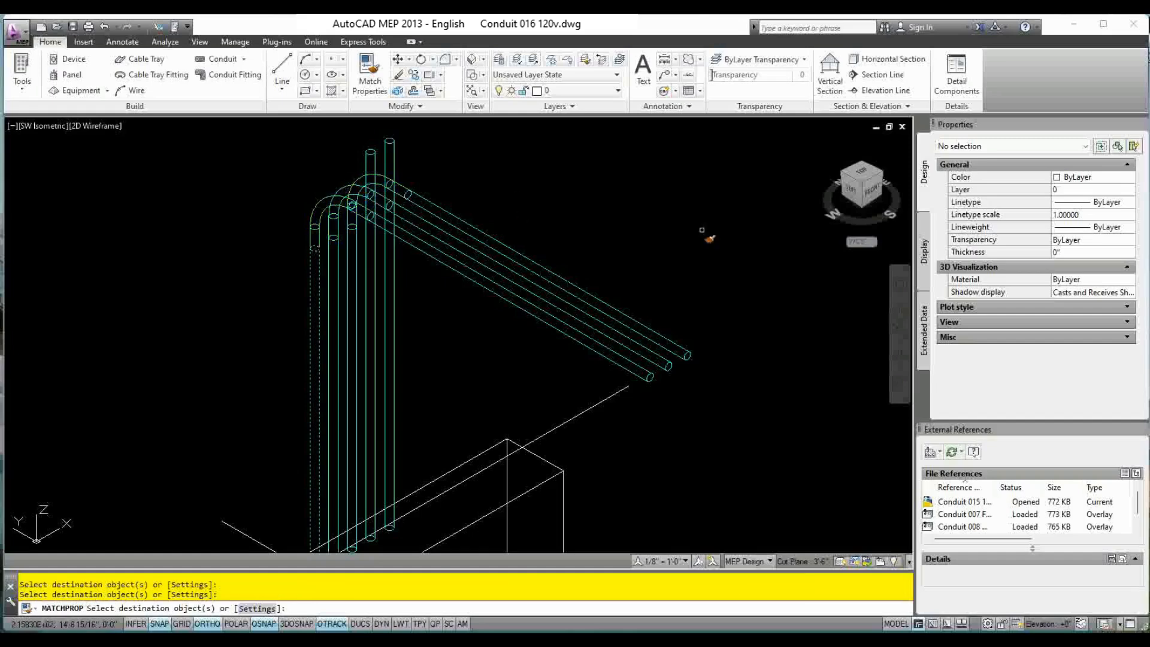
{"action": "key", "text": "Escape"}
{"action": "key", "text": "Escape"}
{"action": "key", "text": "Escape"}
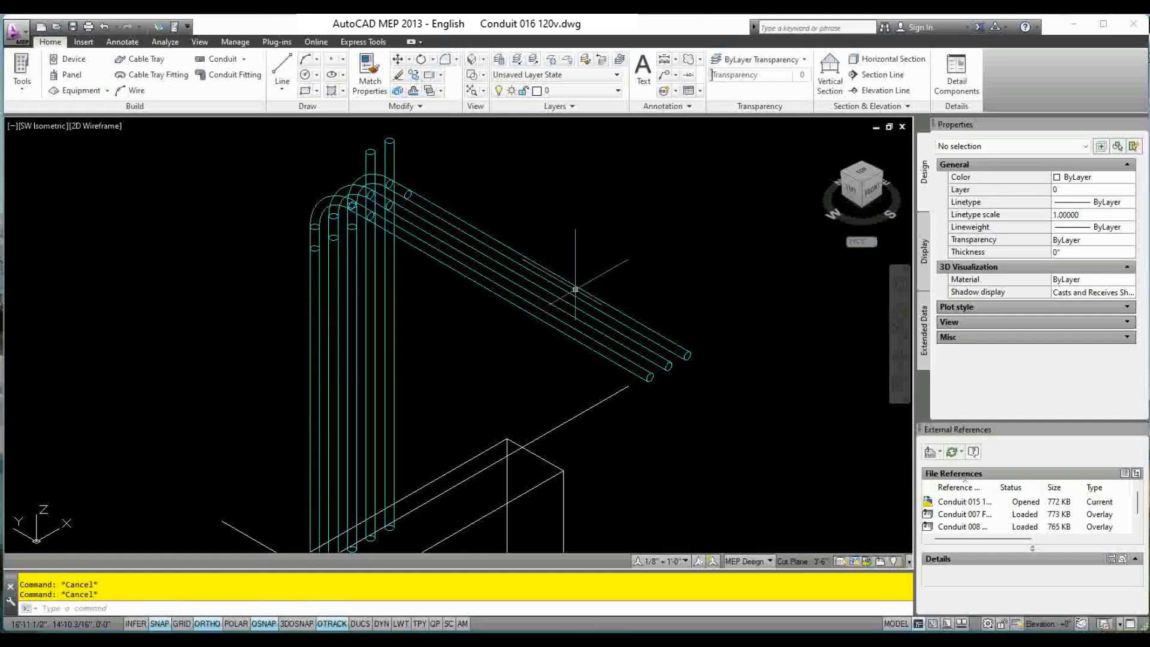
{"action": "type", "text": "ma"}
{"action": "key", "text": "Return"}
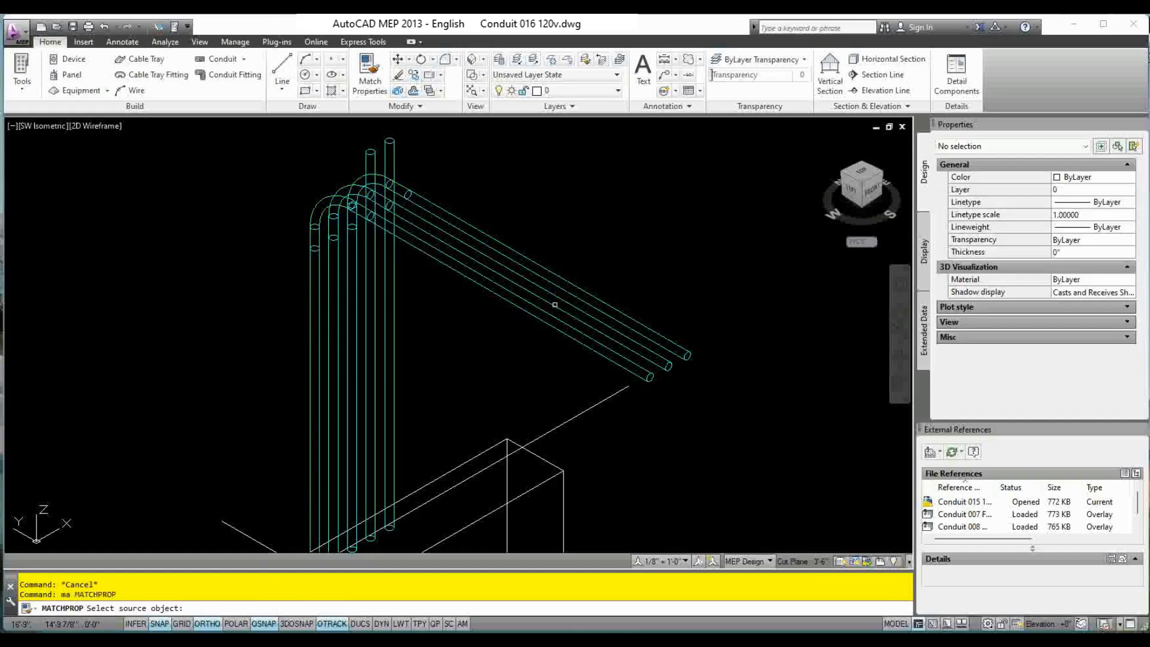
{"action": "left_click", "coordinate": [533, 319]}
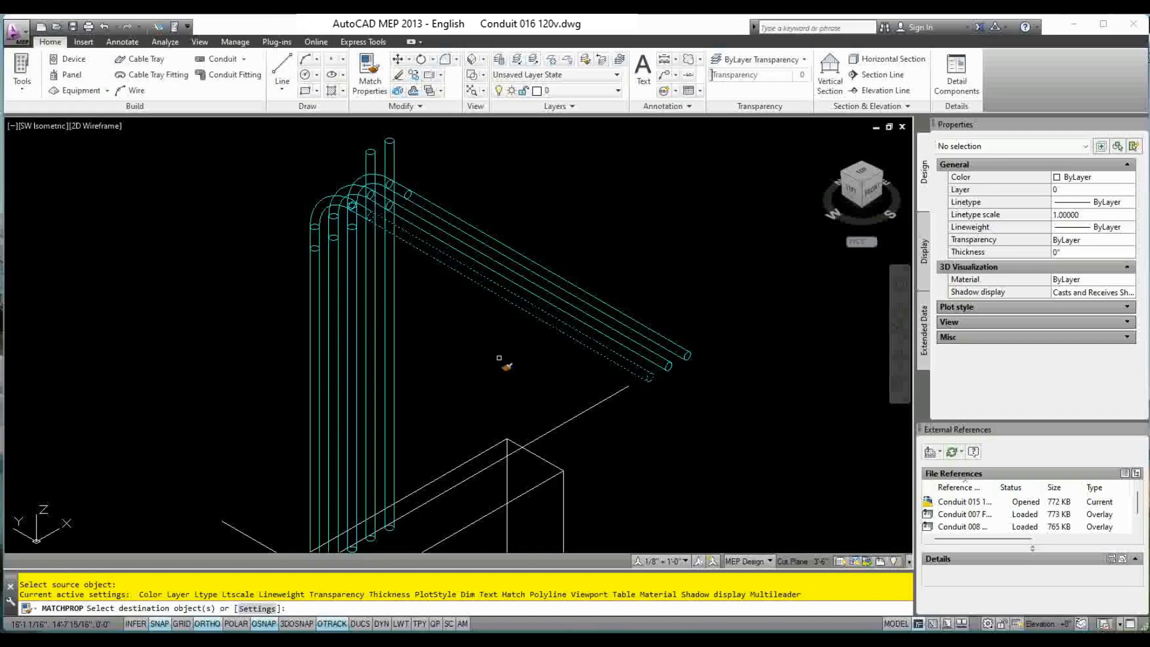
{"action": "key", "text": "Escape"}
{"action": "key", "text": "Escape"}
{"action": "key", "text": "Escape"}
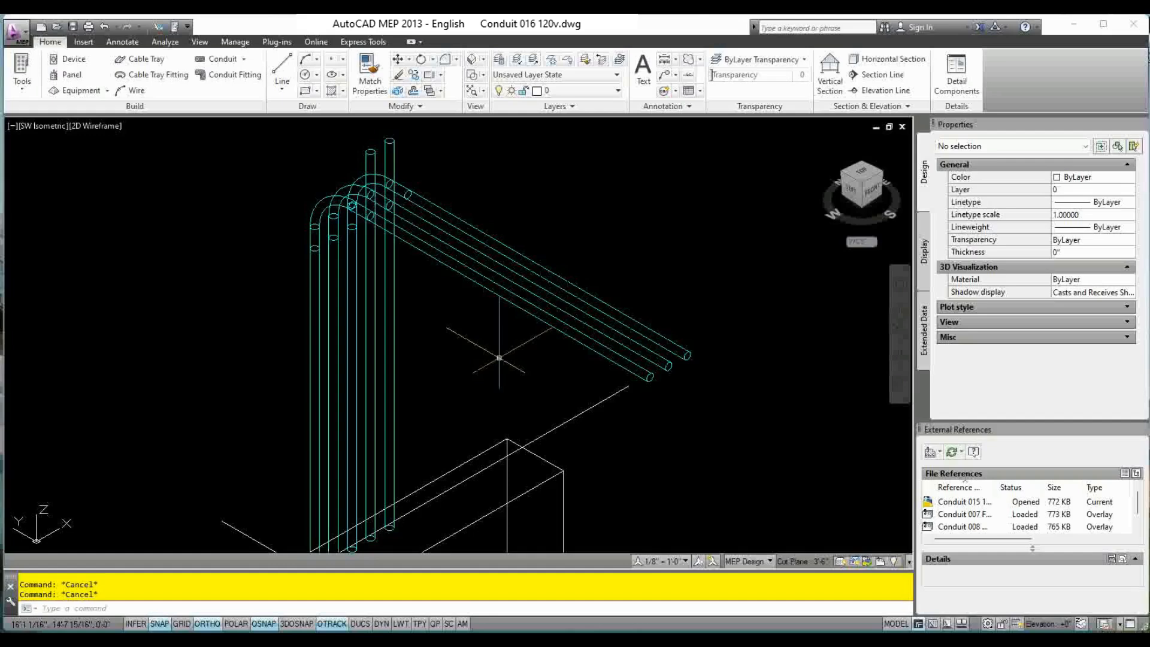
Add an 8' run going west (180°) from the free end of the first horizontal cyan conduit.
{"action": "middle_click_drag", "start_coordinate": [499, 358], "coordinate": [458, 263]}
{"action": "scroll", "coordinate": [489, 272], "scroll_direction": "down", "scroll_amount": 2}
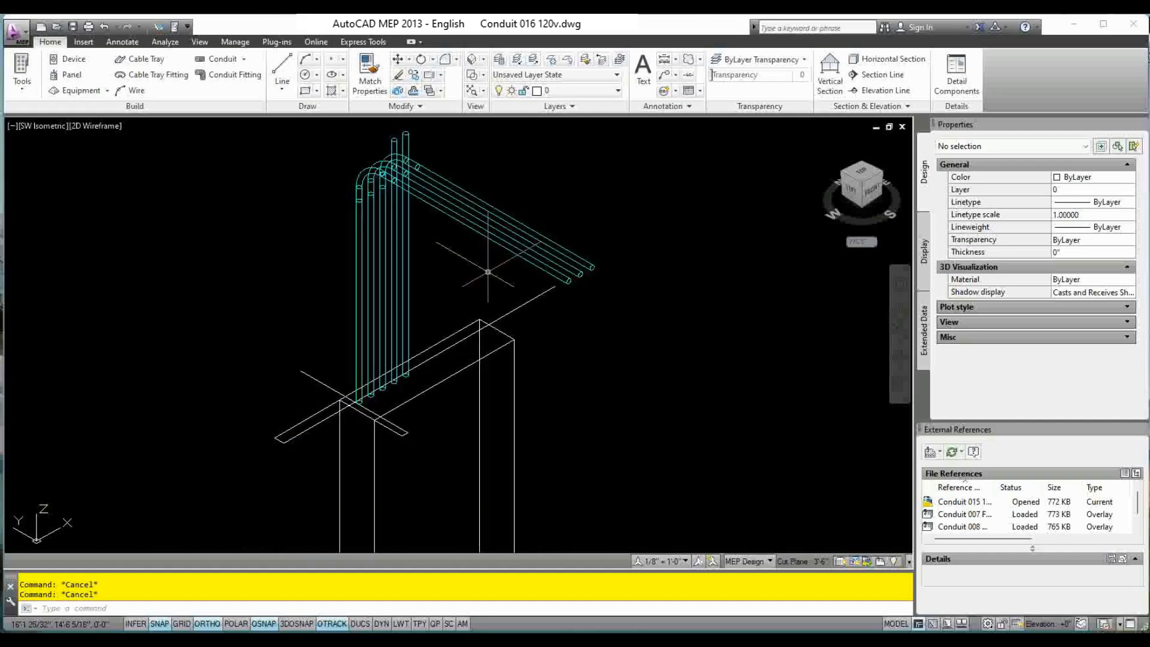
{"action": "left_click", "coordinate": [535, 260]}
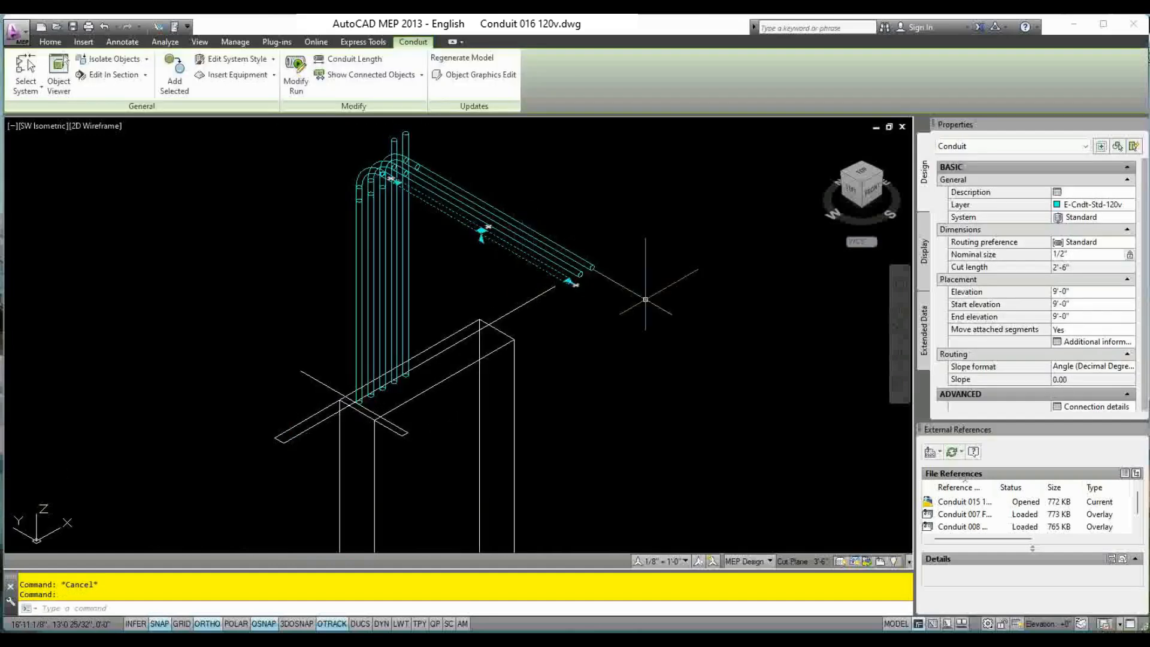
{"action": "left_click", "coordinate": [575, 285]}
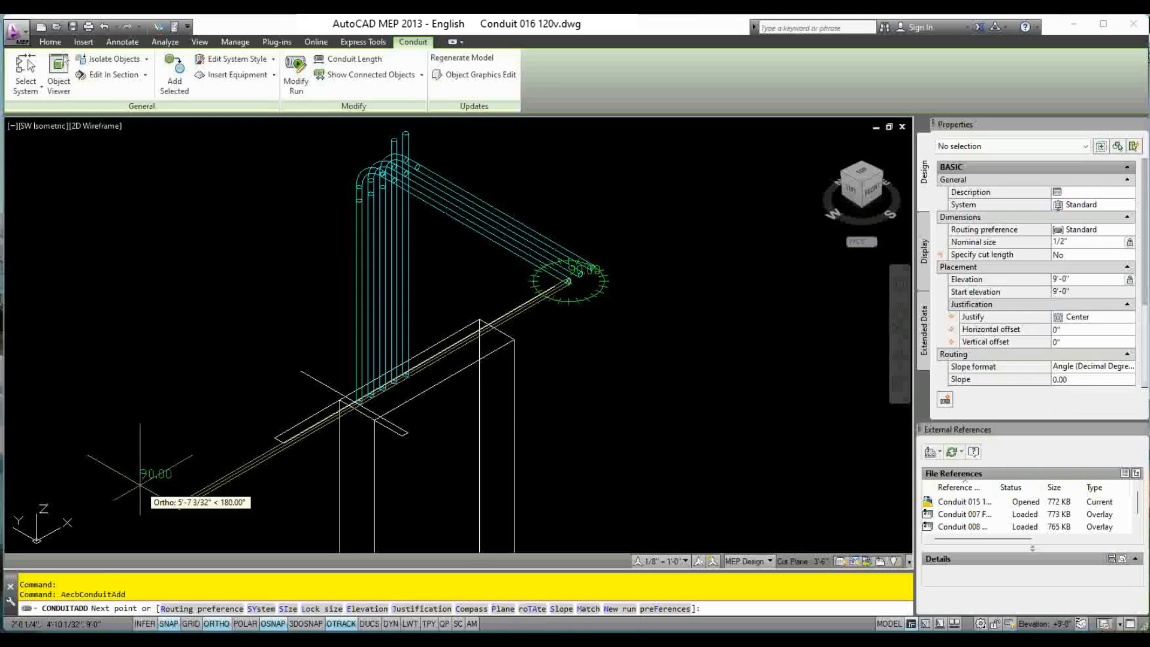
{"action": "scroll", "coordinate": [140, 485], "scroll_direction": "down", "scroll_amount": 2}
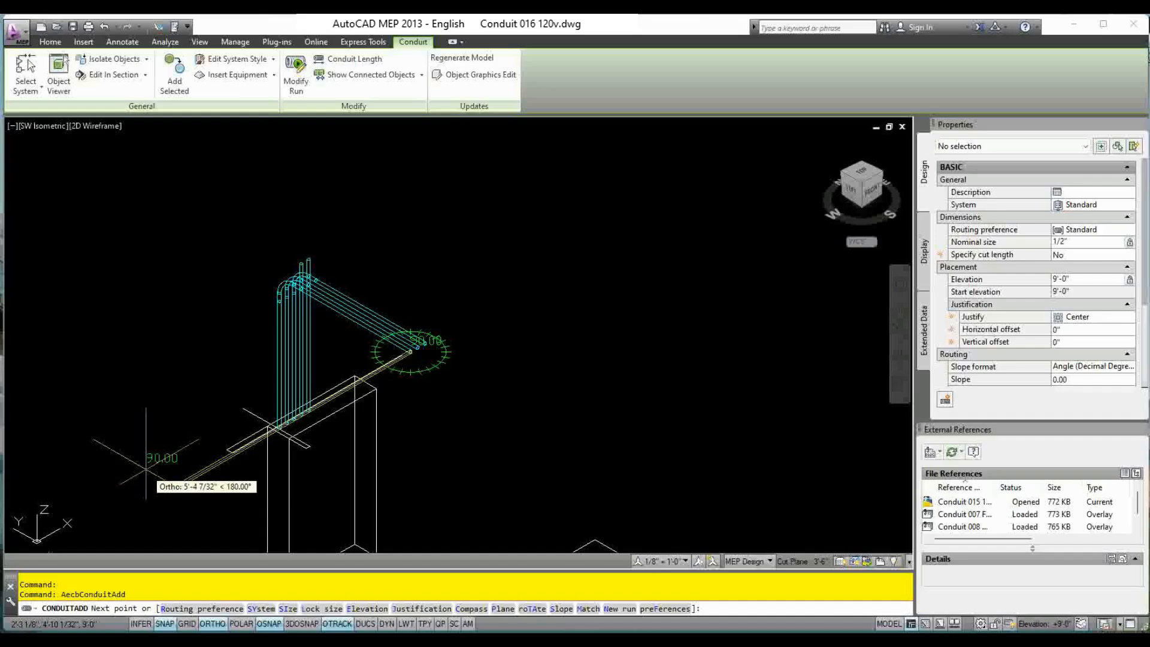
{"action": "key", "text": "Return"}
{"action": "key", "text": "Escape"}
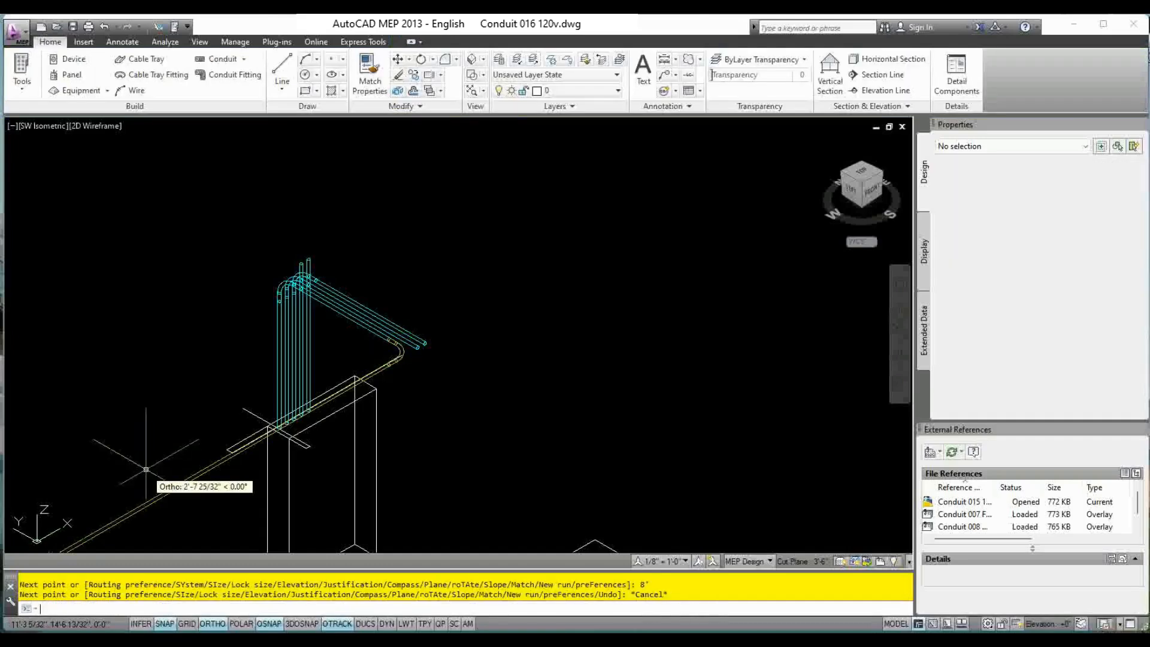
{"action": "key", "text": "Escape"}
{"action": "middle_click_drag", "start_coordinate": [252, 450], "coordinate": [333, 374]}
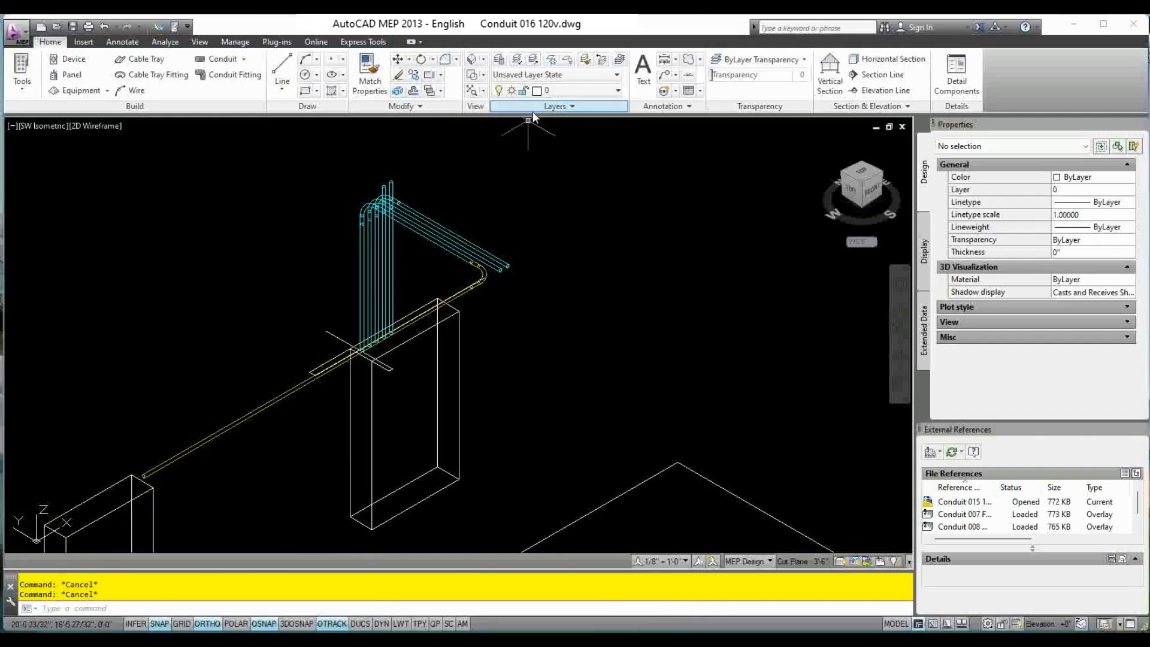
Lengthen the second horizontal cyan conduit by 2 inches at its free end.
{"action": "scroll", "coordinate": [463, 277], "scroll_direction": "up", "scroll_amount": 4}
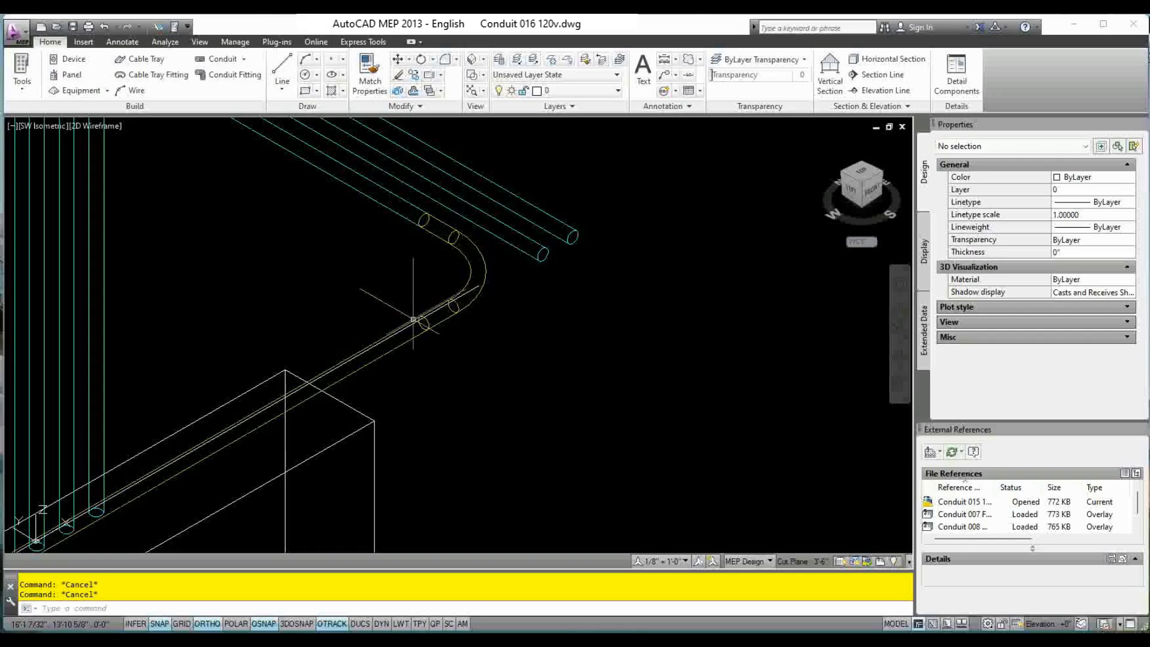
{"action": "left_click", "coordinate": [541, 252]}
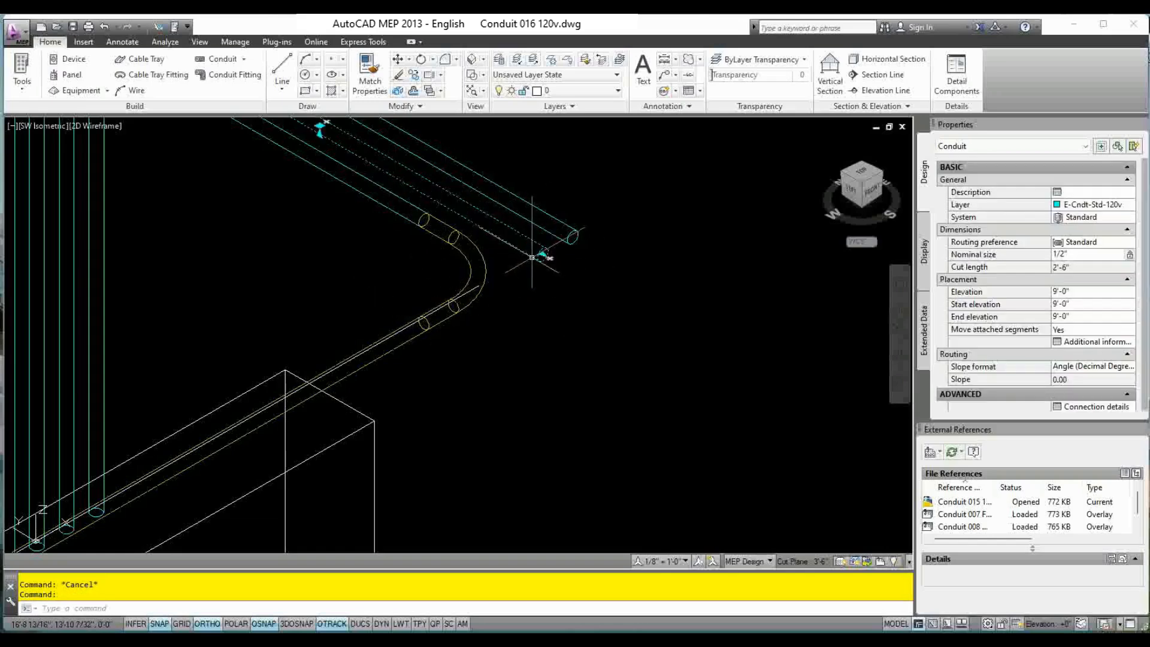
{"action": "left_click", "coordinate": [543, 255]}
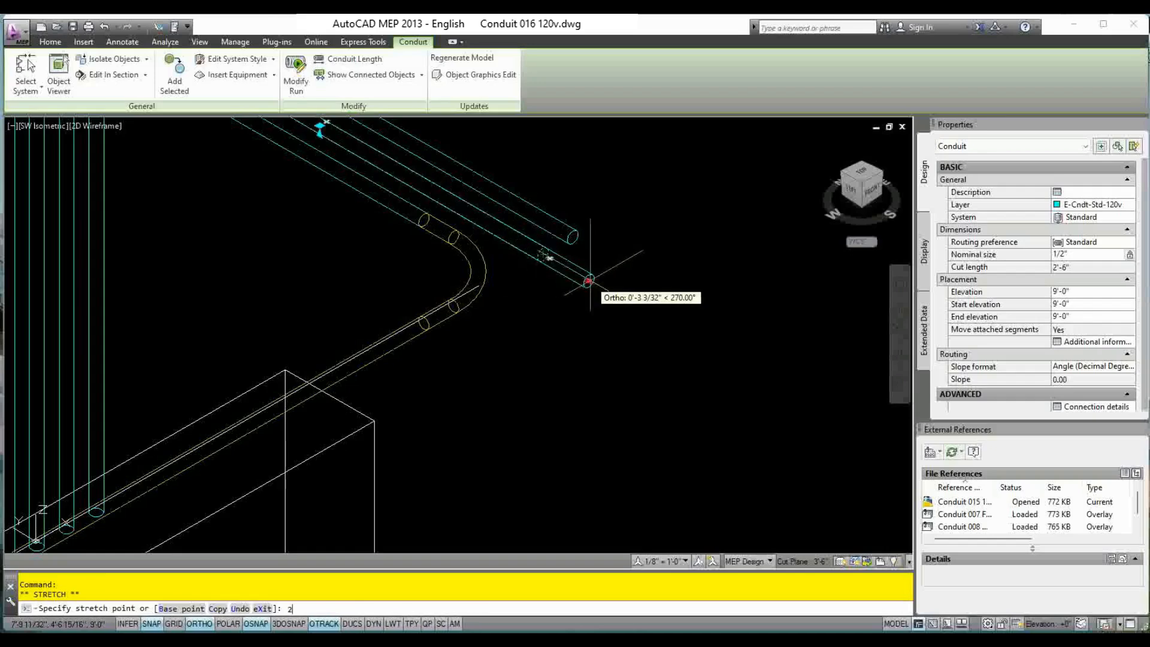
{"action": "key", "text": "Return"}
Add a parallel 8' run going west from the end of the lengthened second conduit.
{"action": "left_click", "coordinate": [584, 277]}
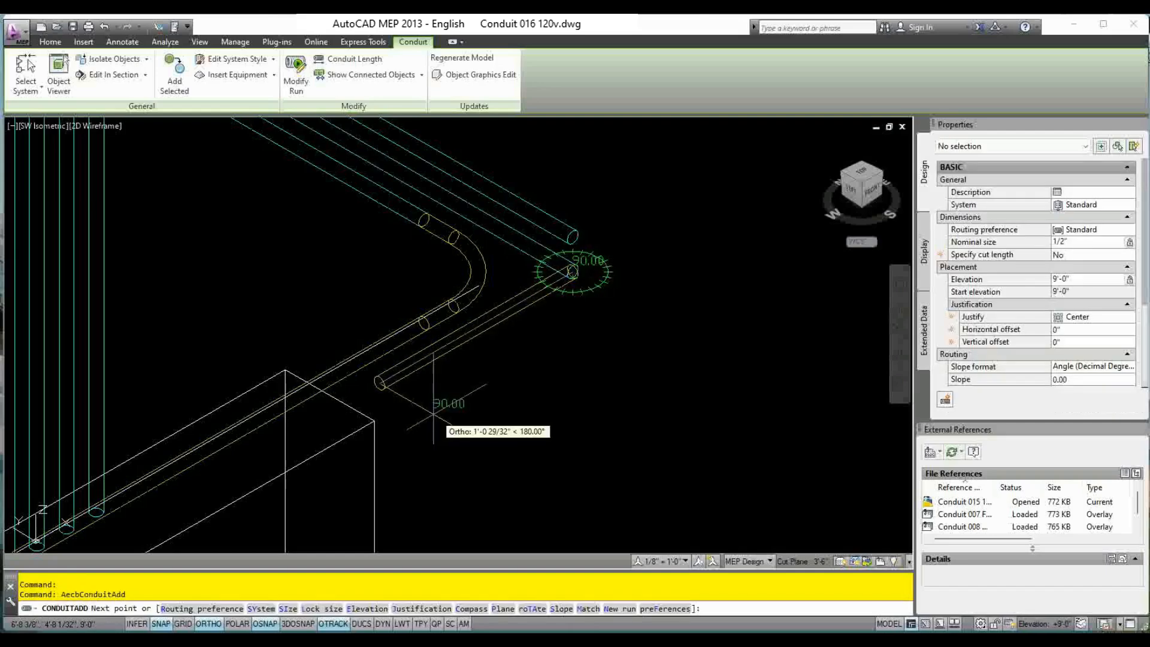
{"action": "key", "text": "Return"}
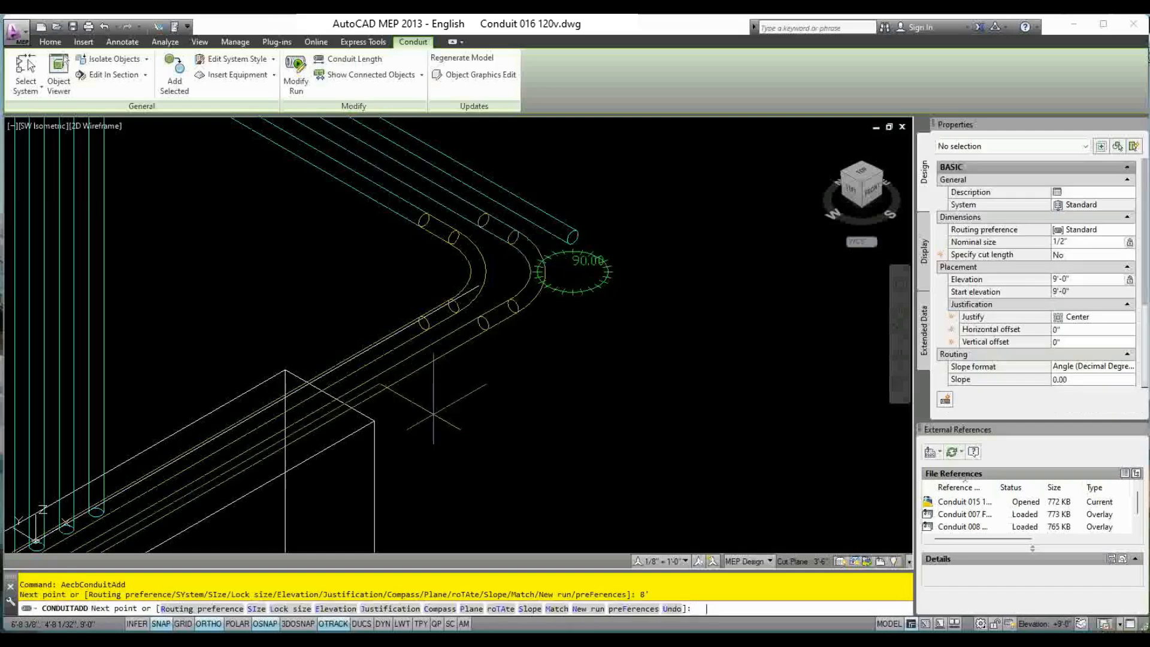
{"action": "key", "text": "Escape"}
{"action": "key", "text": "Escape"}
{"action": "scroll", "coordinate": [361, 457], "scroll_direction": "down", "scroll_amount": 3}
{"action": "middle_click_drag", "start_coordinate": [361, 457], "coordinate": [563, 303]}
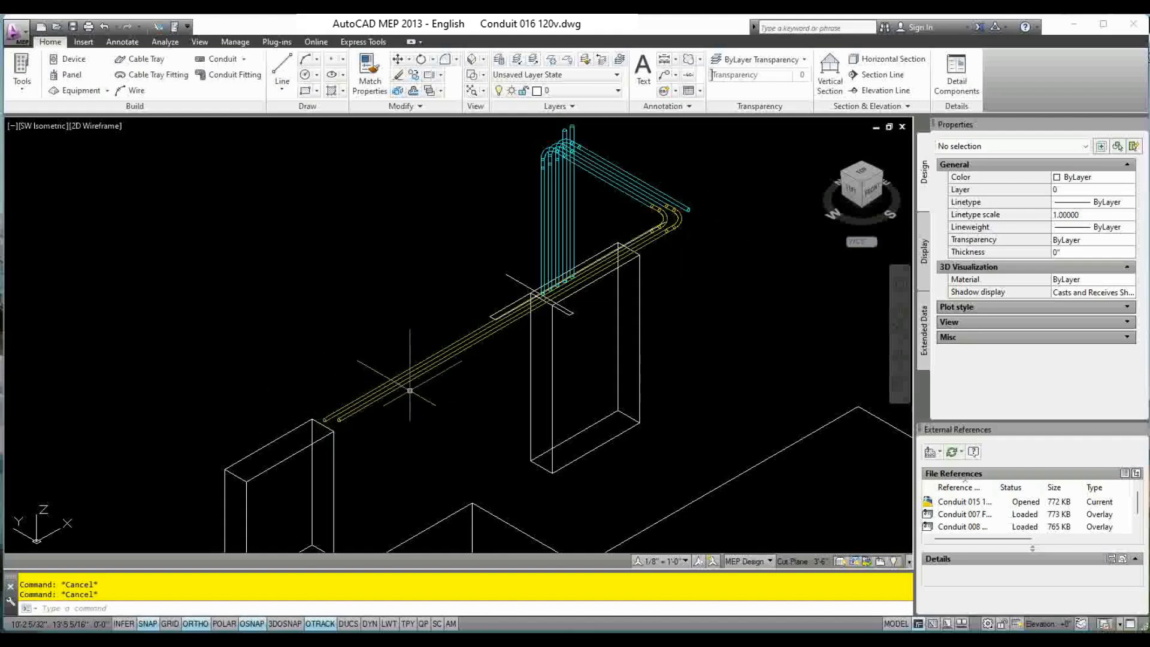
Stretch the second 8' run's free end to line up with the end of the first run.
{"action": "scroll", "coordinate": [334, 419], "scroll_direction": "up", "scroll_amount": 5}
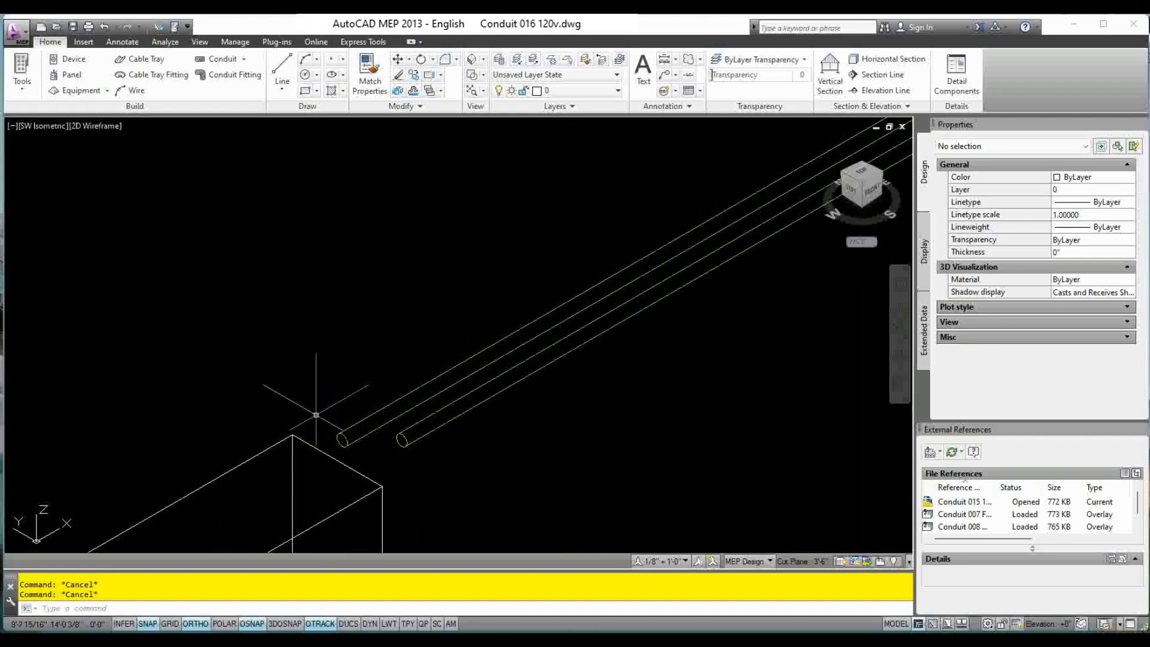
{"action": "left_click", "coordinate": [421, 437]}
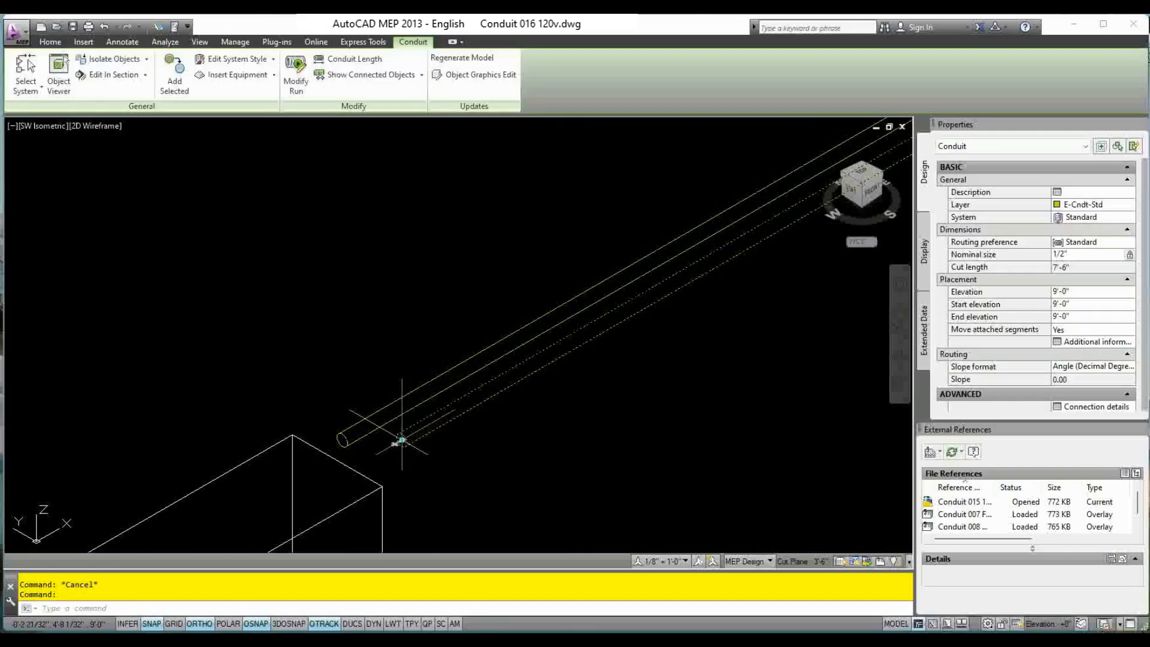
{"action": "left_click", "coordinate": [402, 441]}
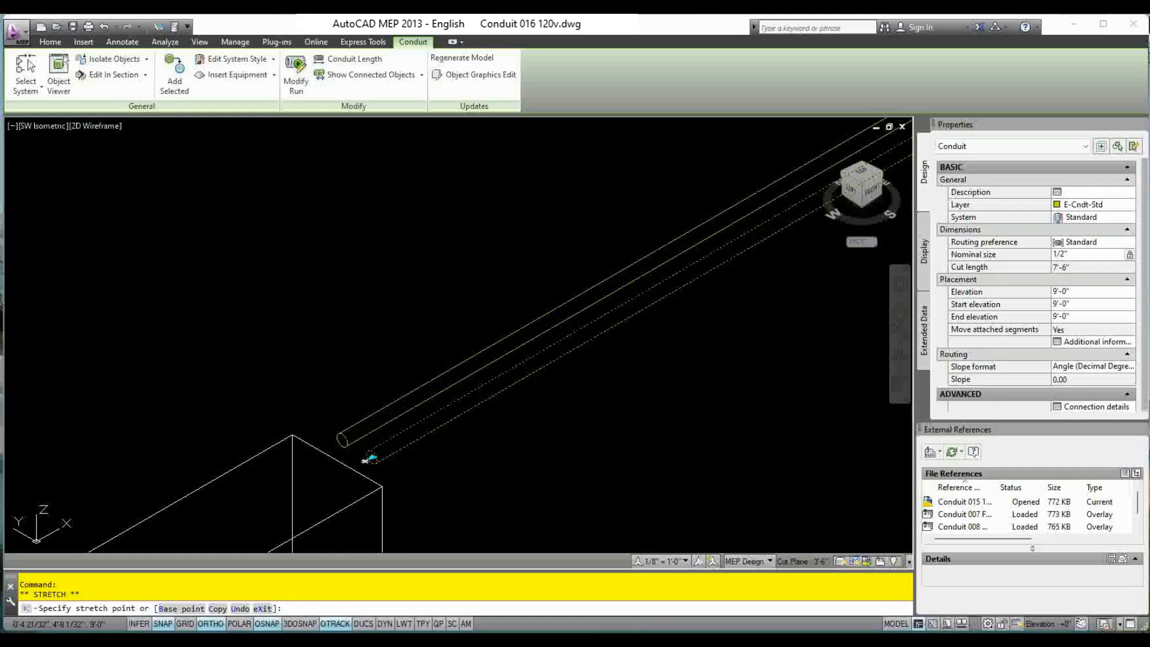
{"action": "left_click", "coordinate": [372, 457]}
{"action": "key", "text": "Escape"}
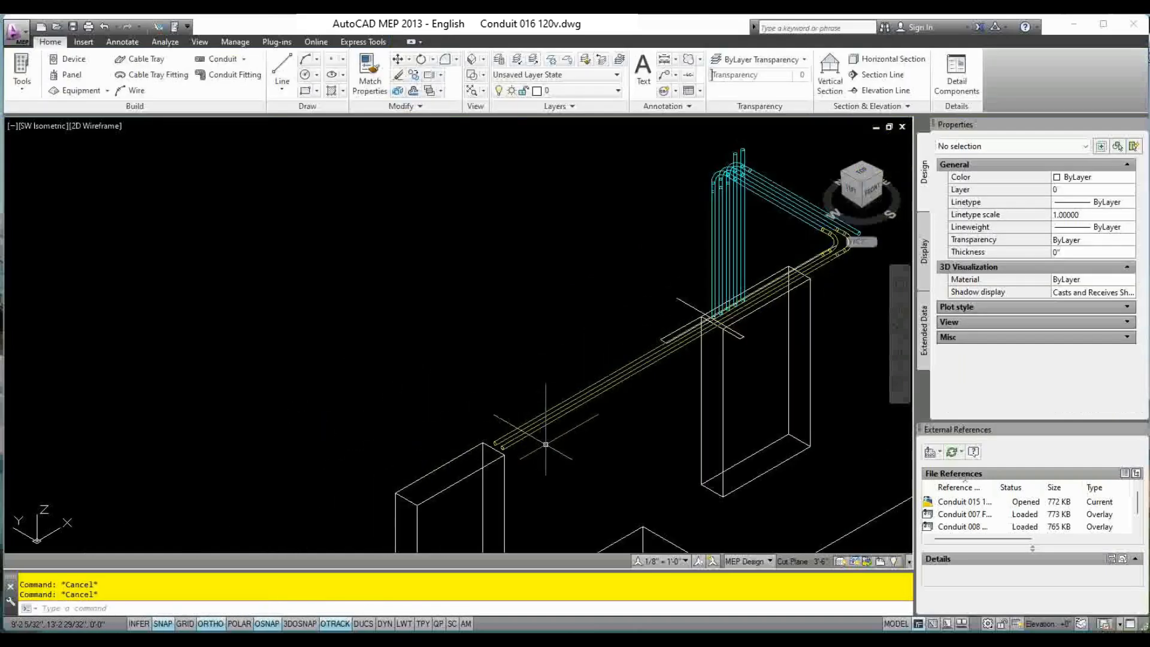
Stretch the second long run's free end to the top front corner of the large box.
{"action": "left_click", "coordinate": [497, 296]}
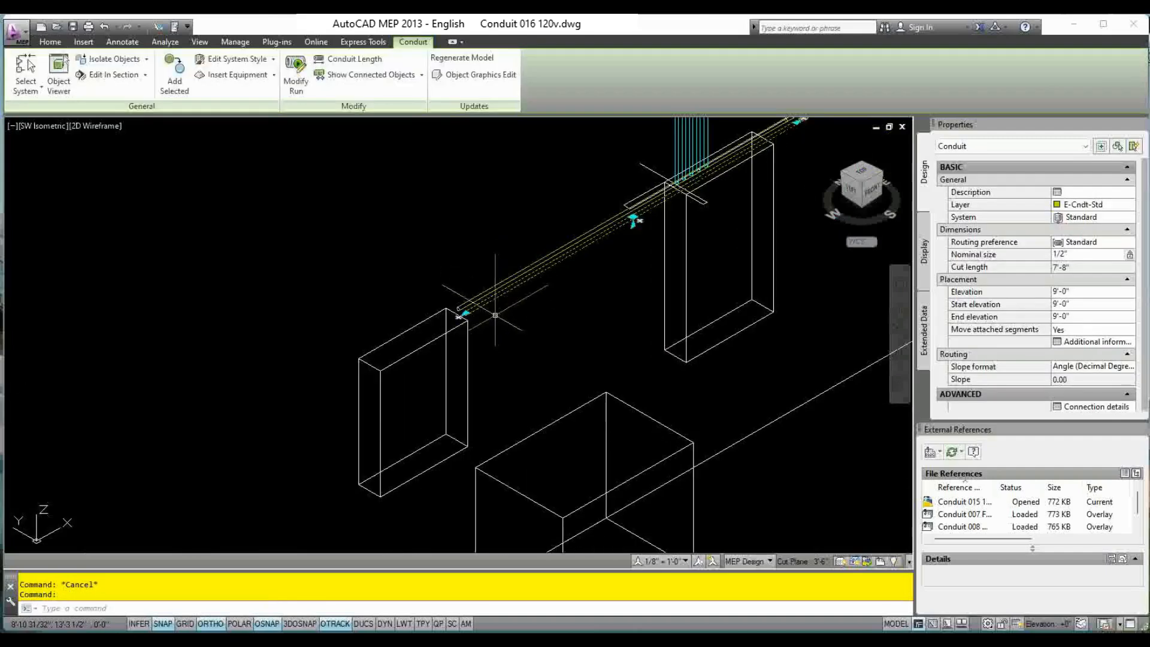
{"action": "left_click", "coordinate": [466, 312]}
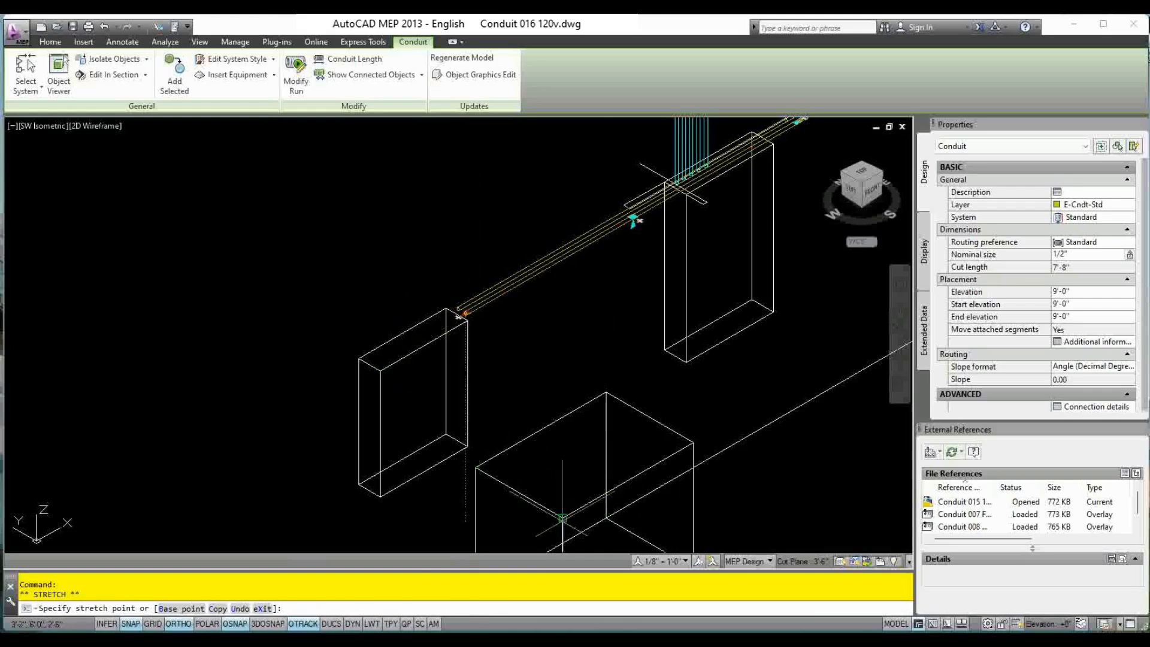
{"action": "left_click", "coordinate": [563, 518]}
{"action": "key", "text": "Escape"}
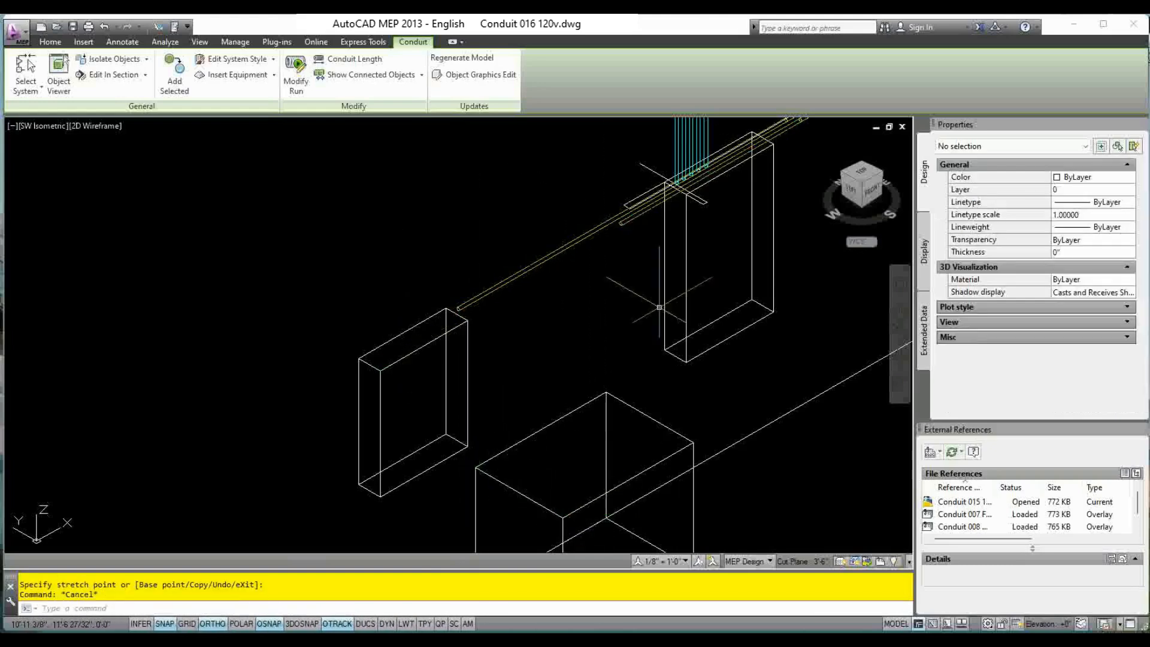
{"action": "key", "text": "Escape"}
Stretch the shortened second run's free end back out to align with the floor outline's corner.
{"action": "left_click", "coordinate": [630, 214]}
{"action": "left_click", "coordinate": [621, 224]}
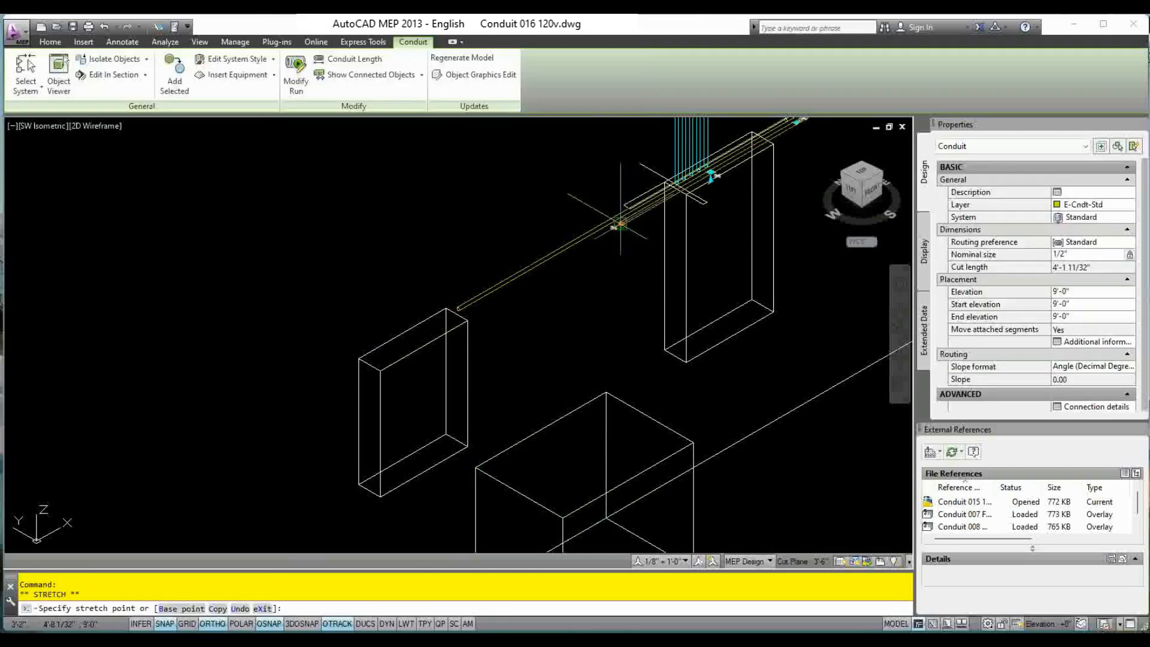
{"action": "scroll", "coordinate": [620, 223], "scroll_direction": "down", "scroll_amount": 2}
{"action": "left_click", "coordinate": [445, 504]}
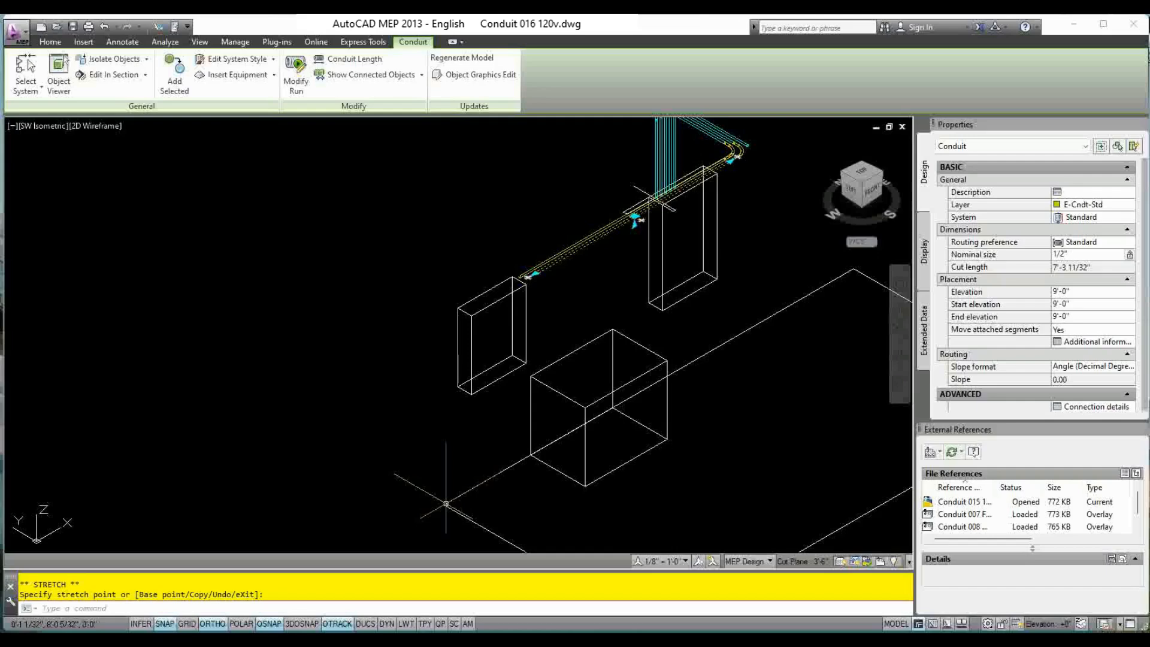
{"action": "key", "text": "Escape"}
{"action": "key", "text": "Escape"}
Extend the second long run until its free end is flush with the first run's end.
{"action": "scroll", "coordinate": [500, 279], "scroll_direction": "up", "scroll_amount": 6}
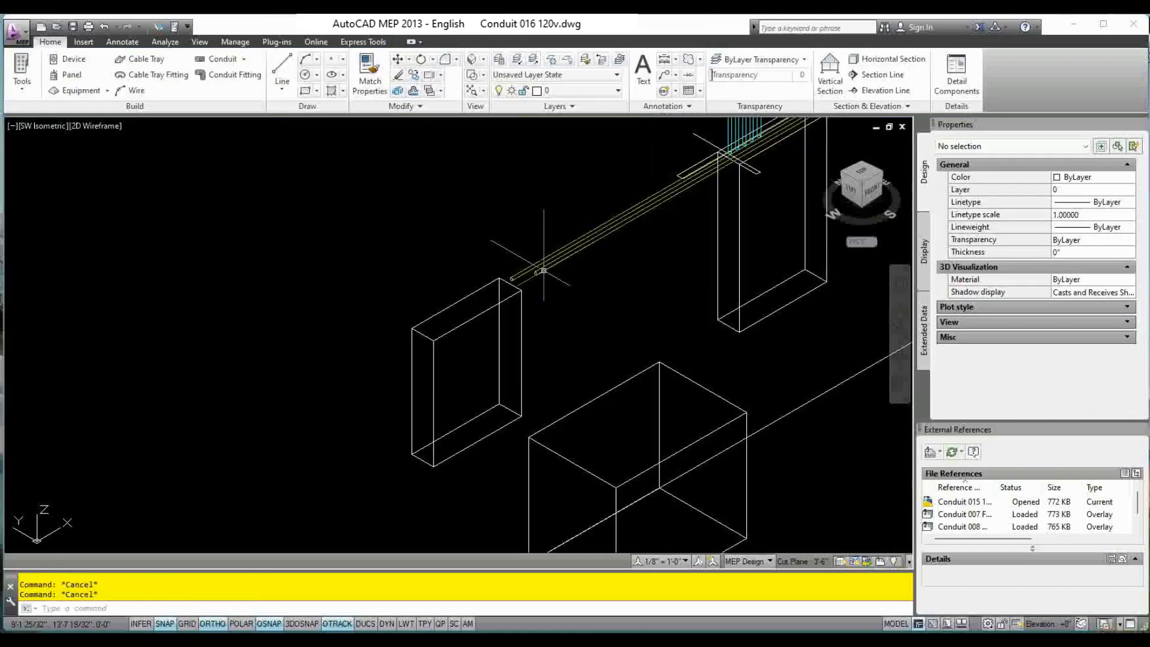
{"action": "left_click", "coordinate": [592, 259]}
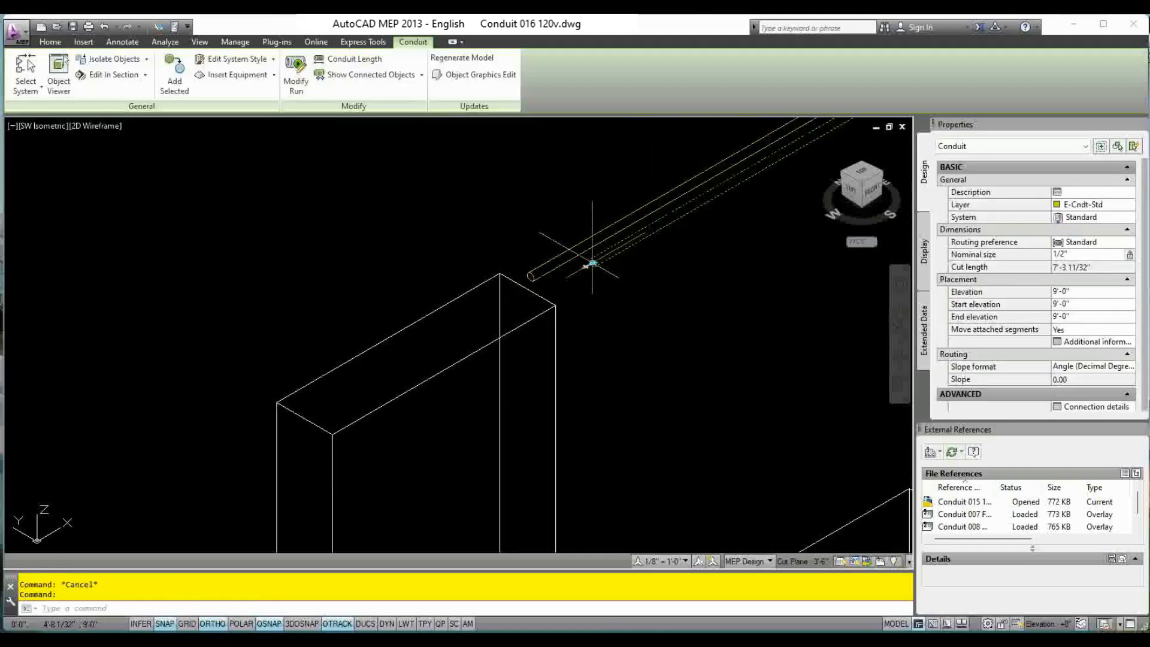
{"action": "left_click", "coordinate": [589, 275]}
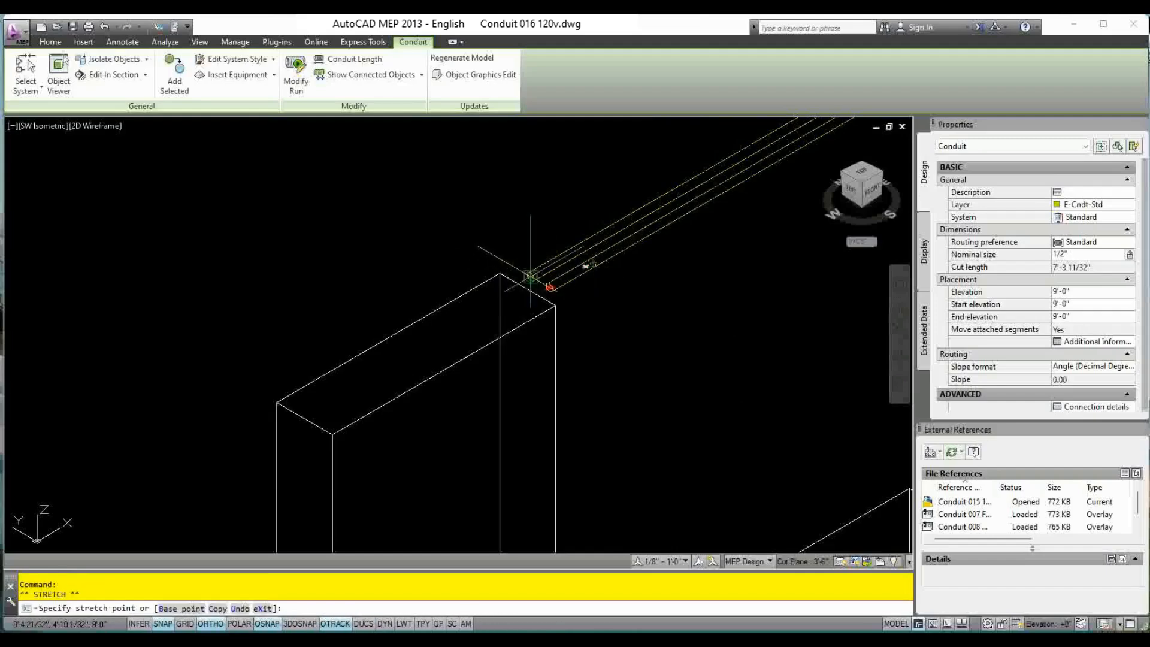
{"action": "scroll", "coordinate": [530, 277], "scroll_direction": "down", "scroll_amount": 3}
{"action": "key", "text": "Escape"}
{"action": "key", "text": "Escape"}
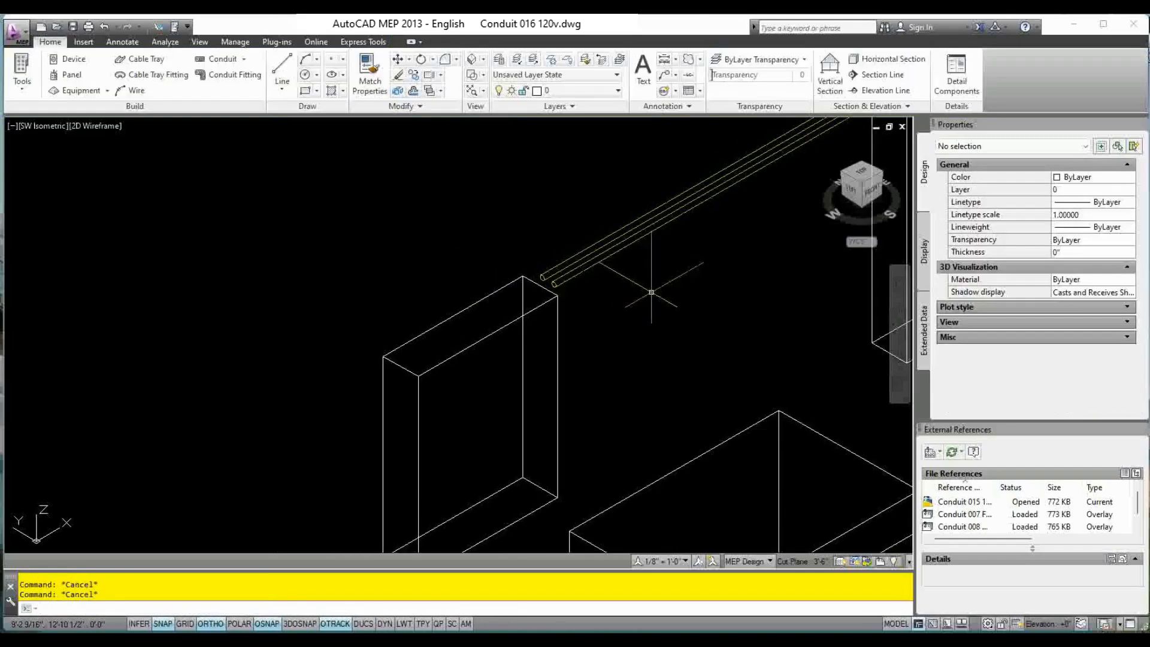
Switch the drawing to the Top view.
{"action": "scroll", "coordinate": [651, 292], "scroll_direction": "down", "scroll_amount": 4}
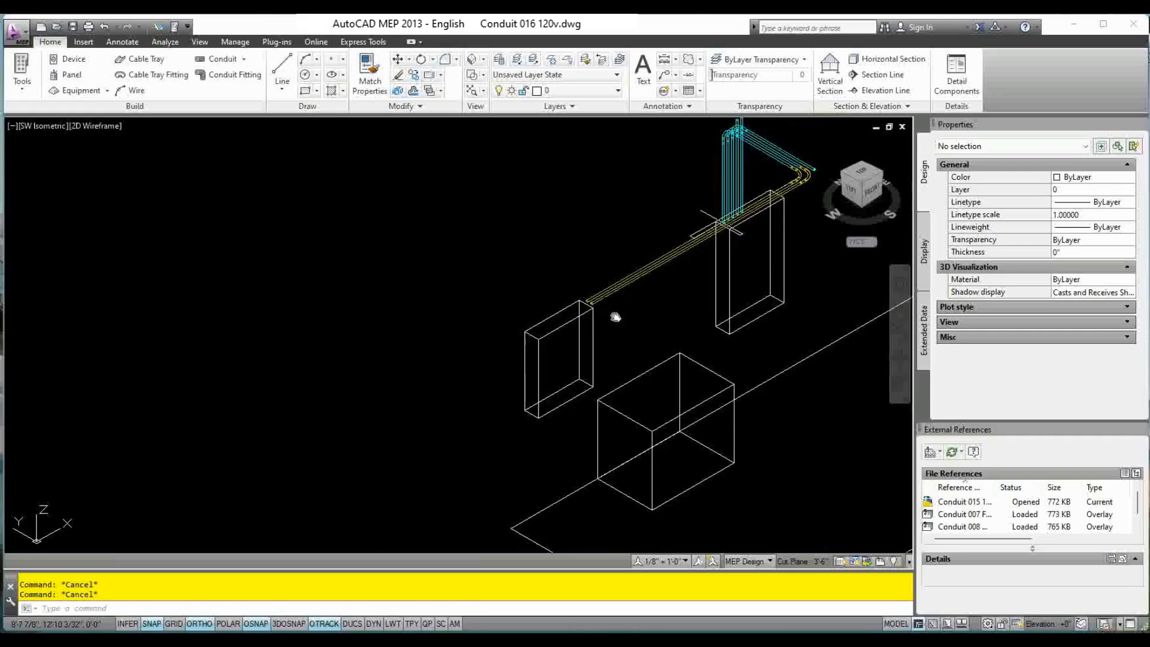
{"action": "left_click", "coordinate": [483, 59]}
{"action": "left_click", "coordinate": [488, 80]}
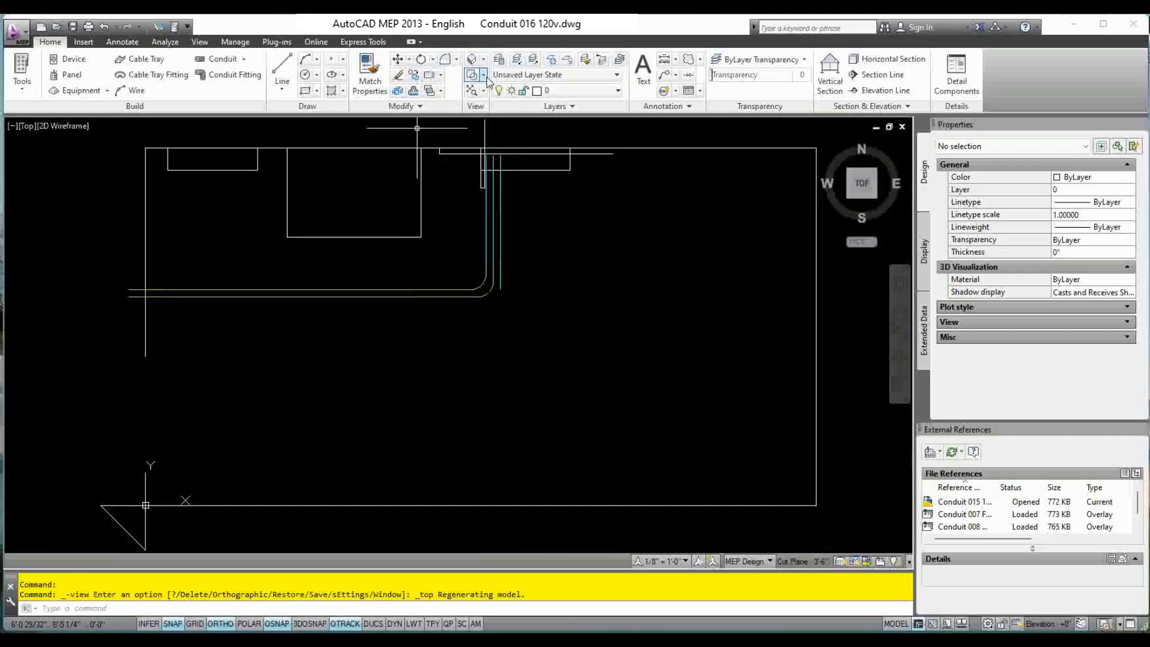
{"action": "scroll", "coordinate": [119, 318], "scroll_direction": "up", "scroll_amount": 6}
{"action": "scroll", "coordinate": [119, 318], "scroll_direction": "down", "scroll_amount": 4}
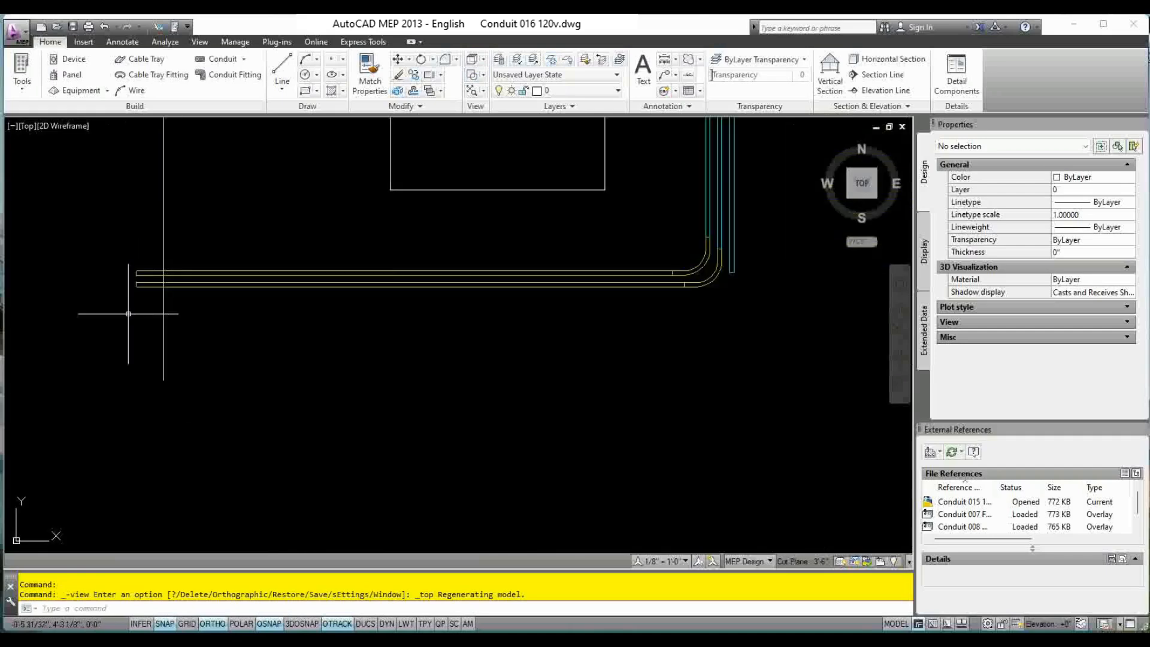
{"action": "scroll", "coordinate": [397, 304], "scroll_direction": "down", "scroll_amount": 4}
{"action": "scroll", "coordinate": [385, 287], "scroll_direction": "up", "scroll_amount": 4}
Stretch the first long run's west end back to align with the west edge of the large box.
{"action": "left_click", "coordinate": [157, 273]}
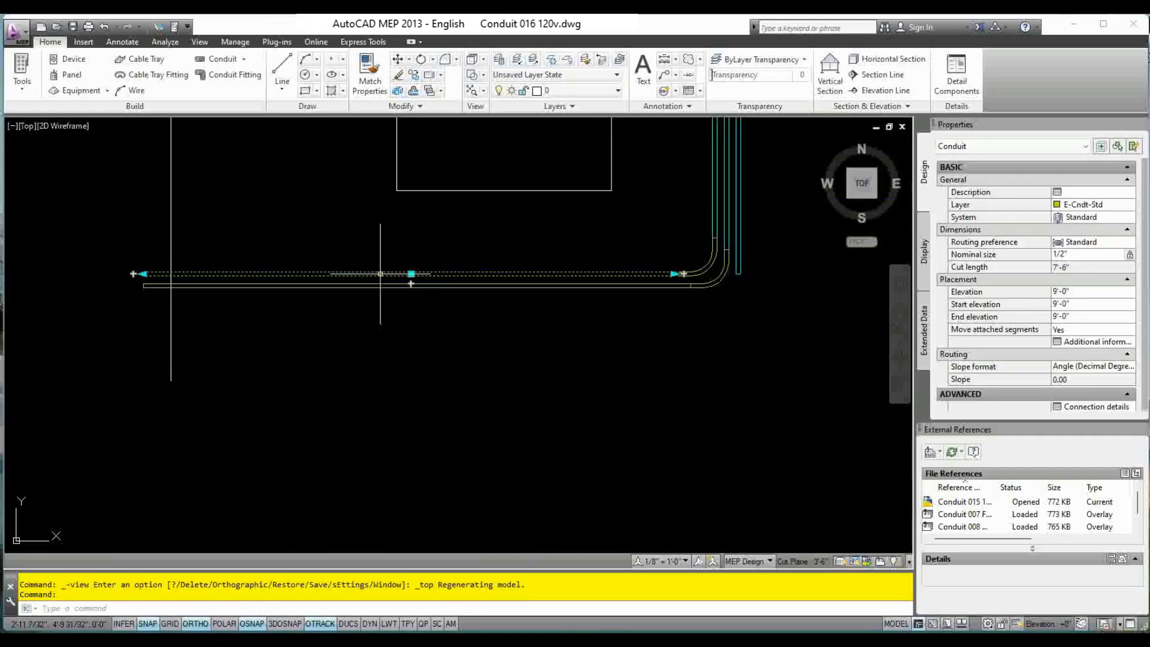
{"action": "left_click", "coordinate": [143, 274]}
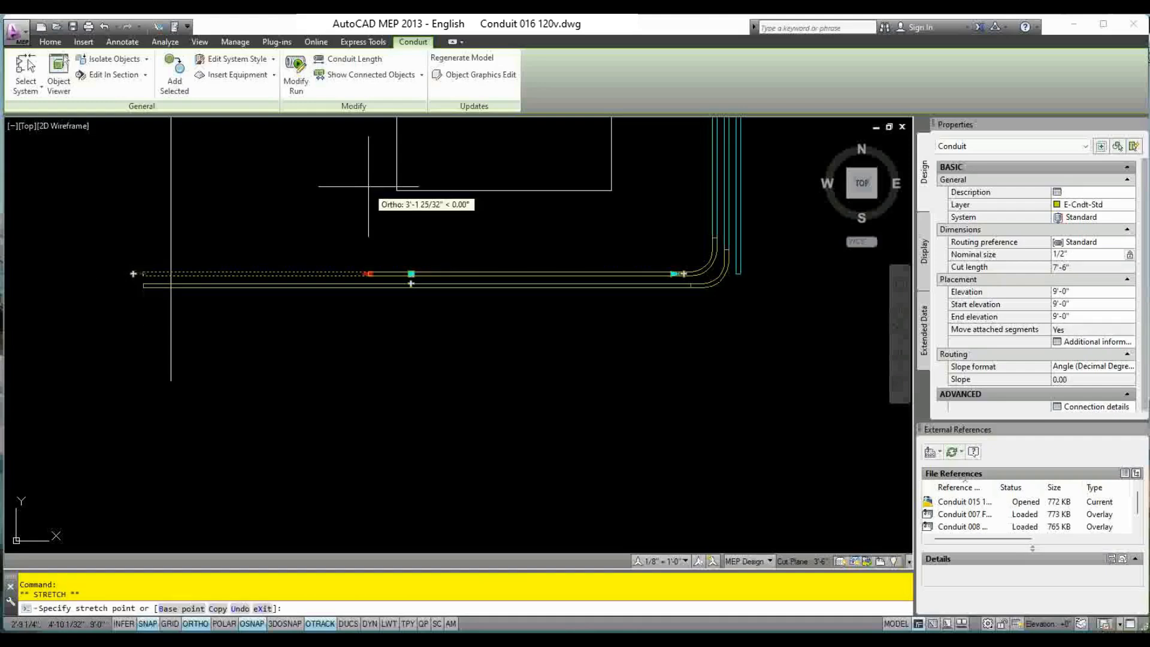
{"action": "key", "text": "Escape"}
{"action": "key", "text": "Escape"}
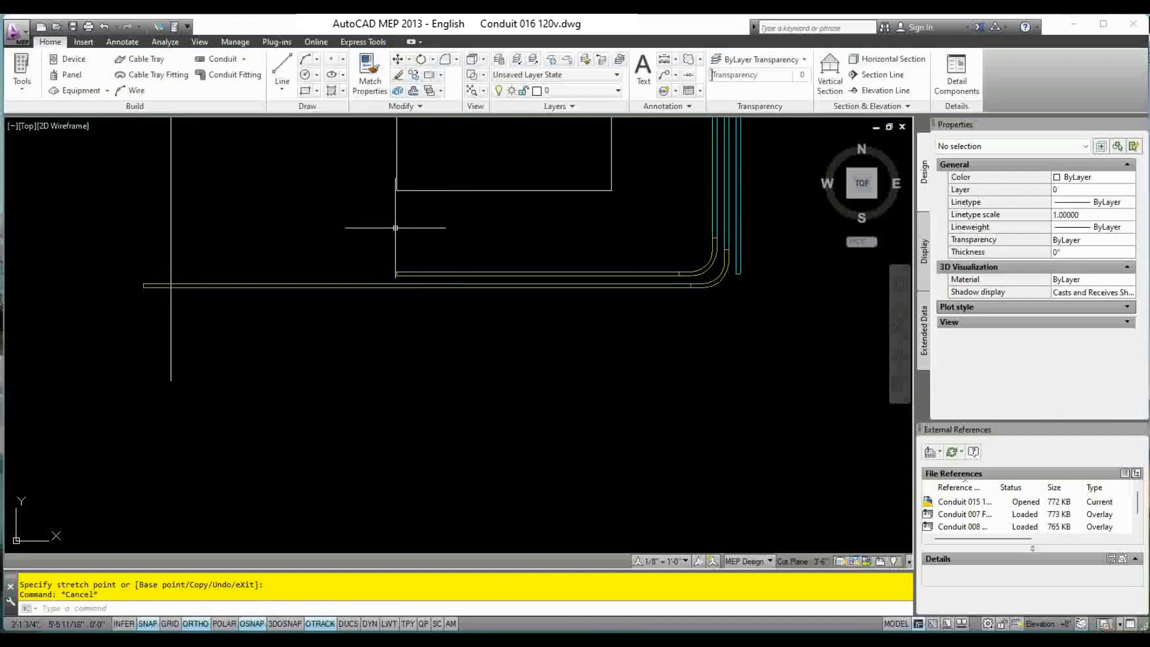
Extend the shortened first run westward until its end lines up with the second run's end.
{"action": "left_click", "coordinate": [443, 273]}
{"action": "left_click", "coordinate": [397, 273]}
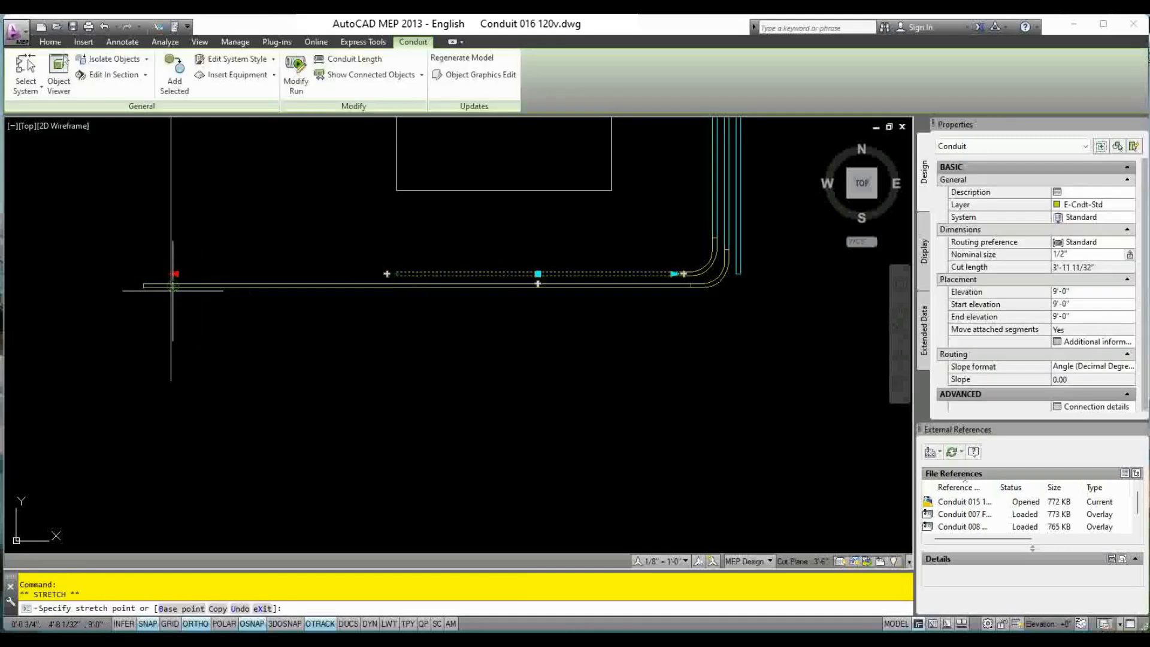
{"action": "left_click", "coordinate": [143, 274]}
{"action": "key", "text": "Escape"}
{"action": "key", "text": "Escape"}
{"action": "scroll", "coordinate": [380, 263], "scroll_direction": "down", "scroll_amount": 1}
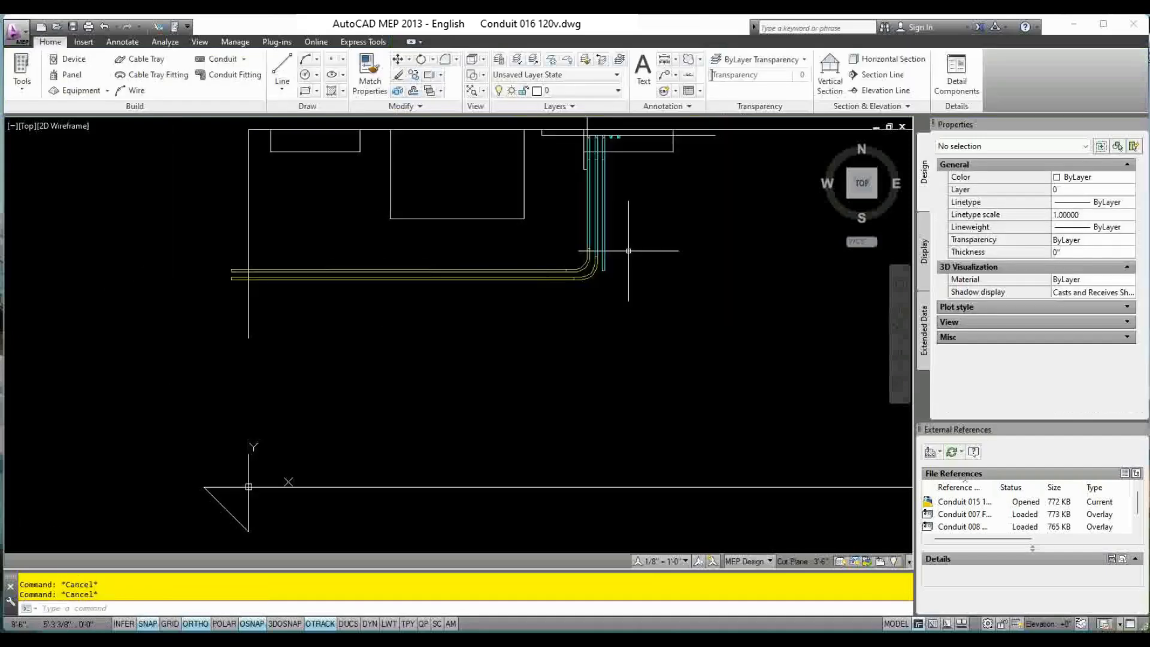
{"action": "scroll", "coordinate": [618, 257], "scroll_direction": "up", "scroll_amount": 2}
{"action": "left_click", "coordinate": [580, 278]}
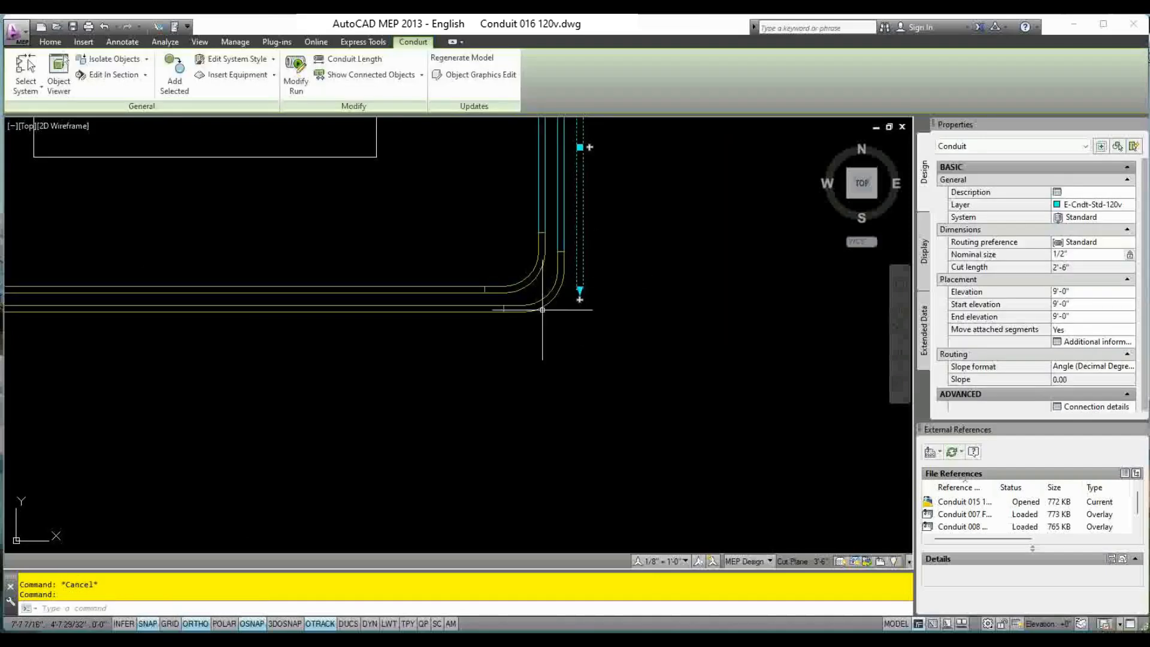
{"action": "left_click", "coordinate": [580, 289]}
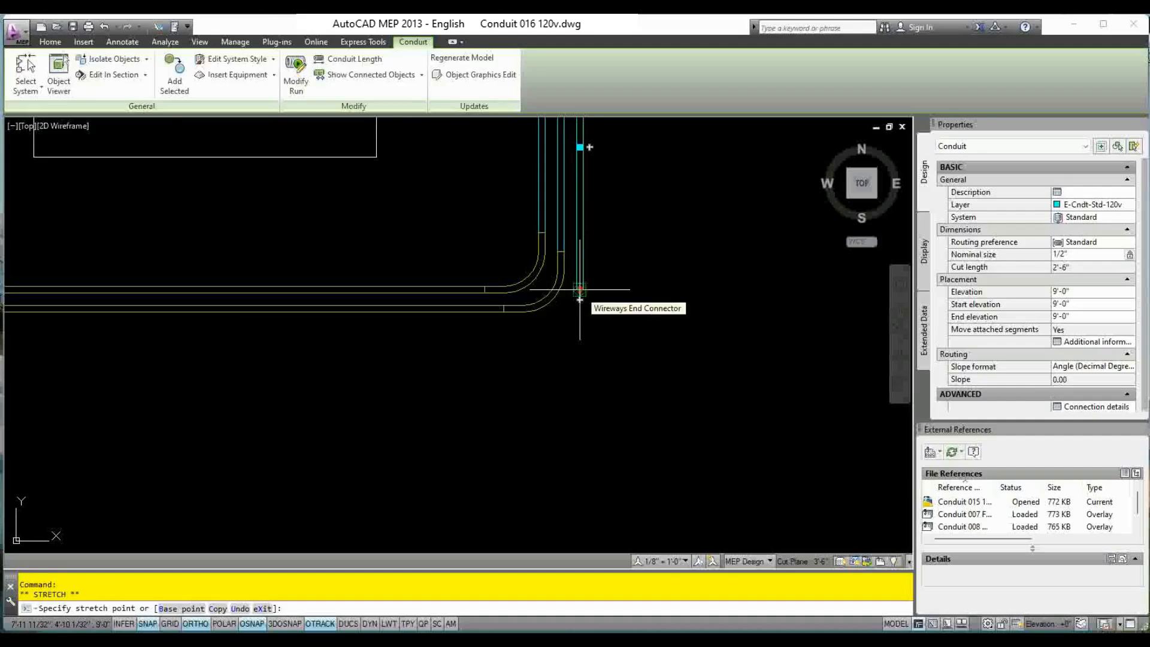
{"action": "key", "text": "Escape"}
{"action": "key", "text": "Escape"}
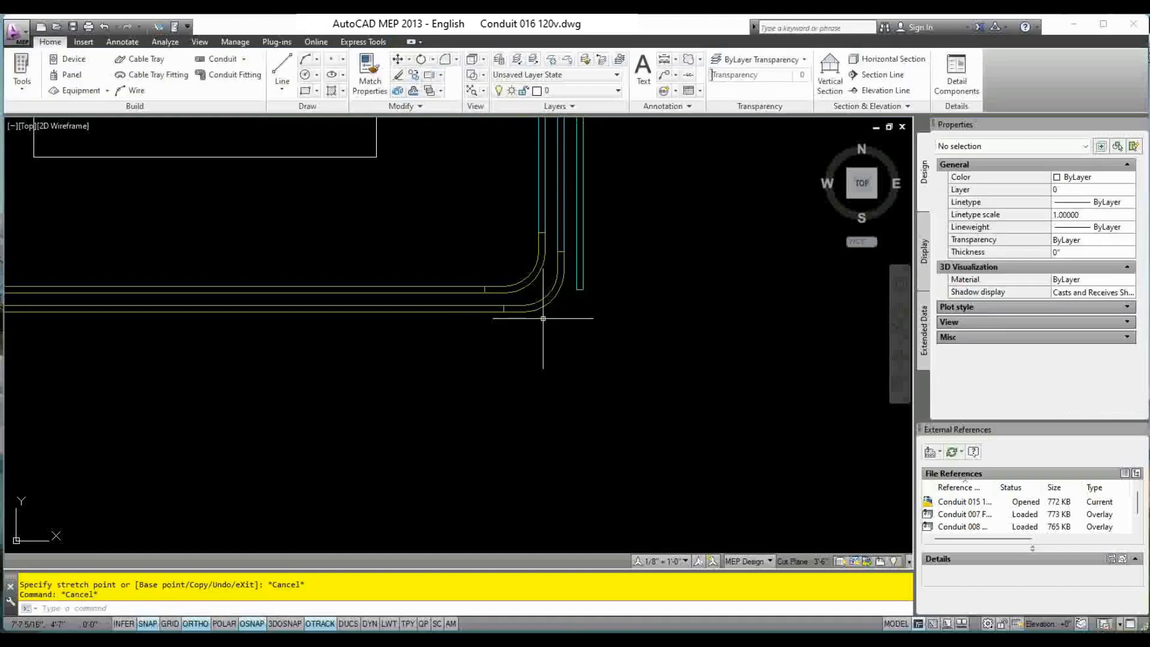
{"action": "left_click", "coordinate": [580, 289]}
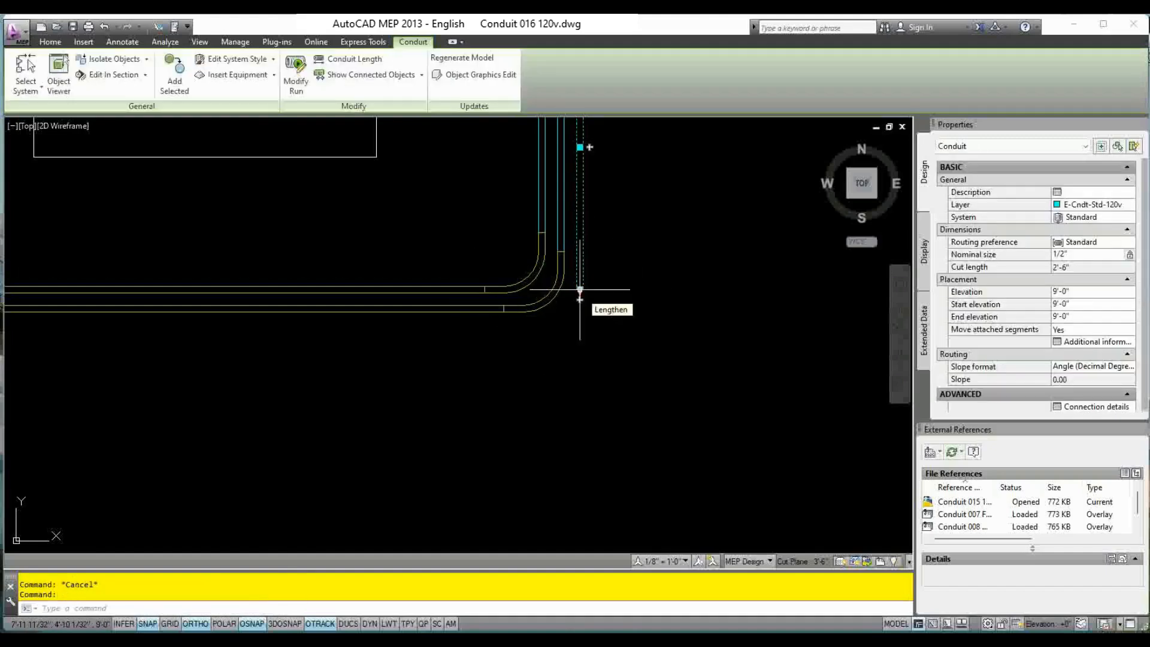
{"action": "key", "text": "Escape"}
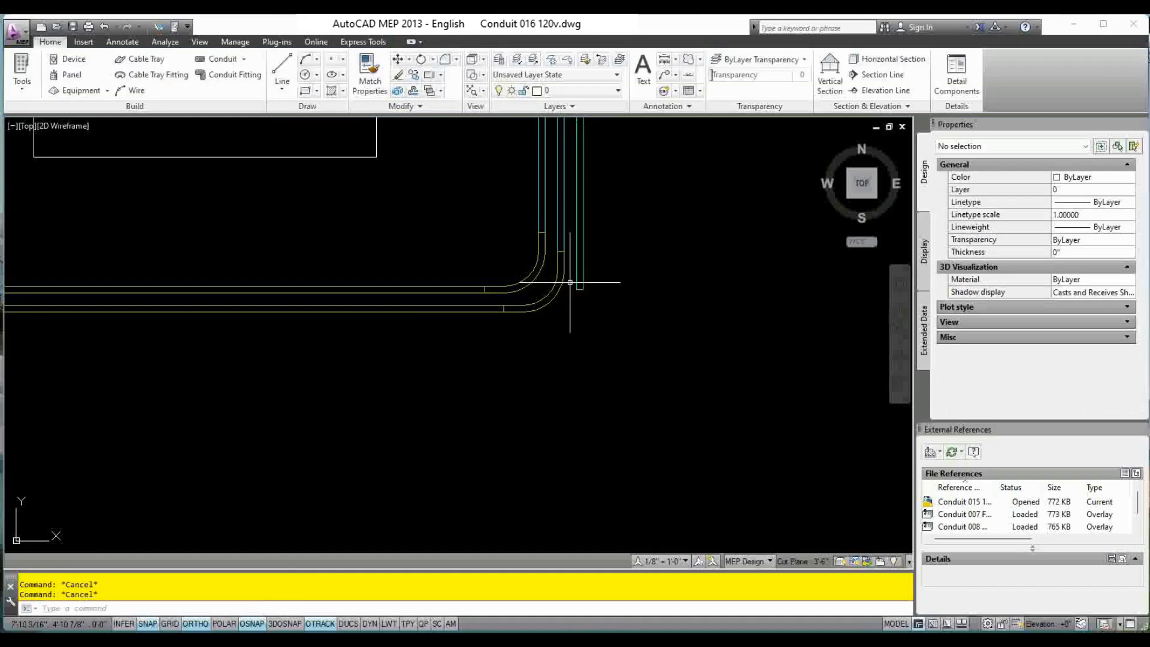
Copy the second long horizontal run 2" south to make a third parallel run.
{"action": "scroll", "coordinate": [411, 367], "scroll_direction": "down", "scroll_amount": 2}
{"action": "middle_click_drag", "start_coordinate": [411, 367], "coordinate": [534, 313]}
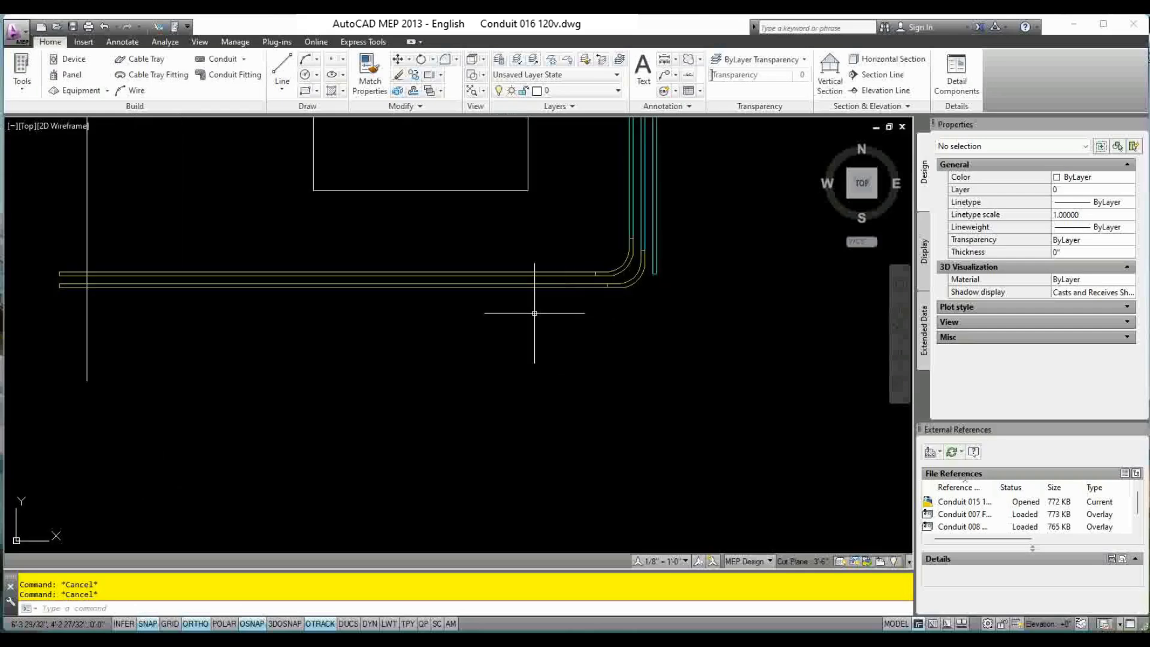
{"action": "left_click", "coordinate": [539, 286]}
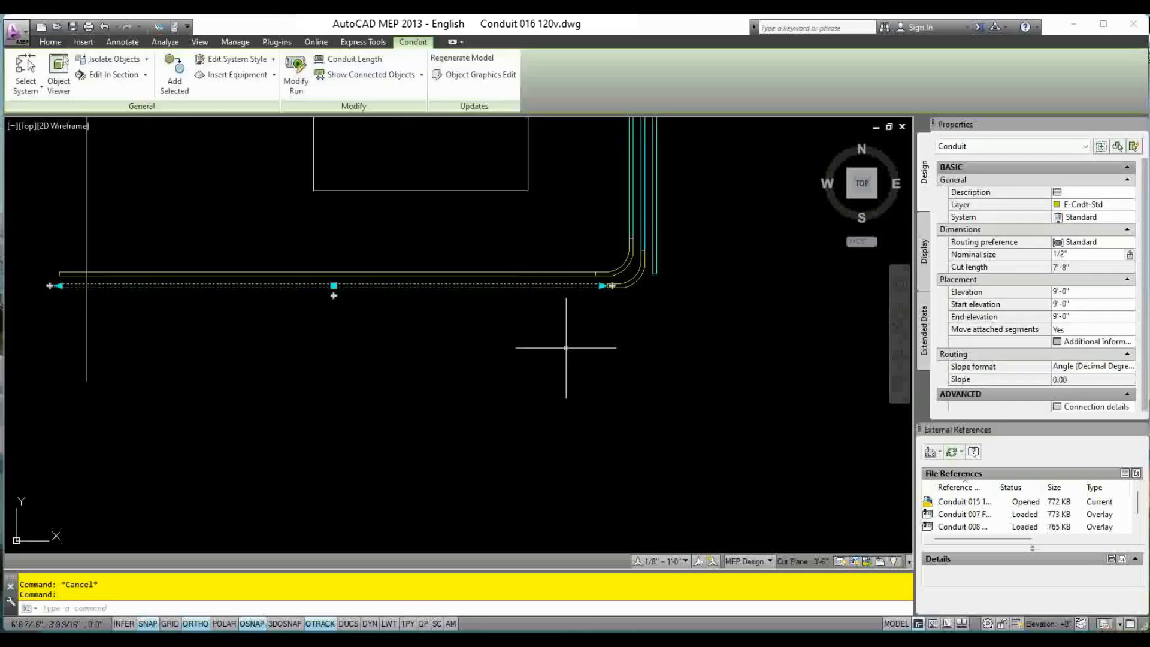
{"action": "key", "text": "Return"}
{"action": "left_click", "coordinate": [566, 348]}
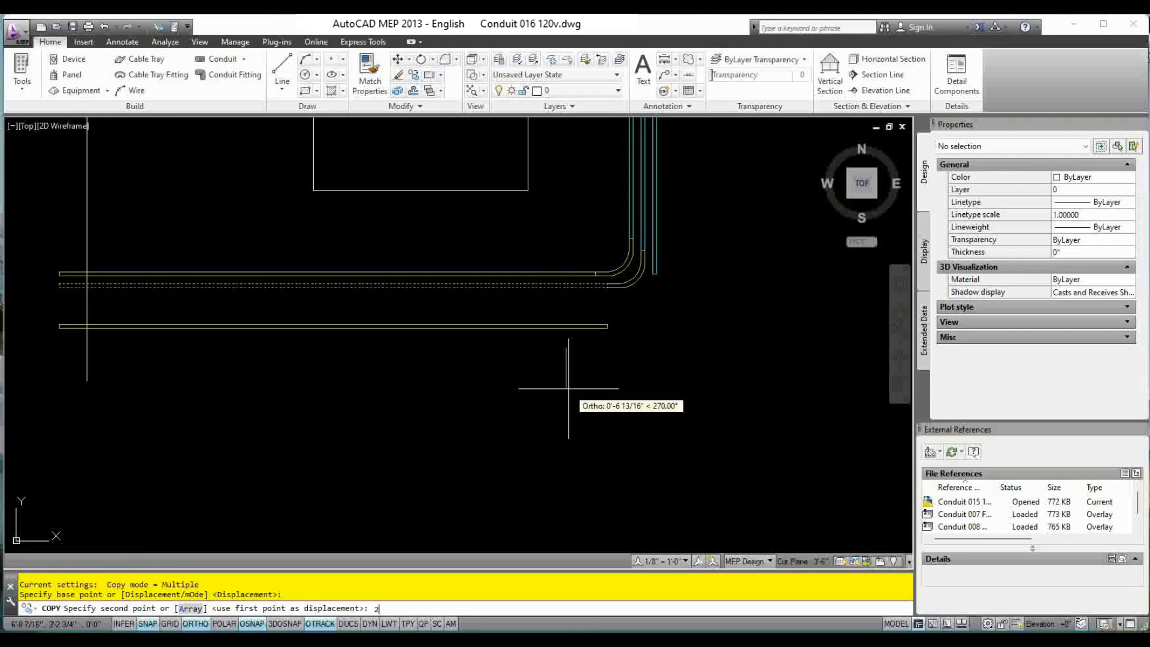
{"action": "type", "text": "2"}
{"action": "key", "text": "Return"}
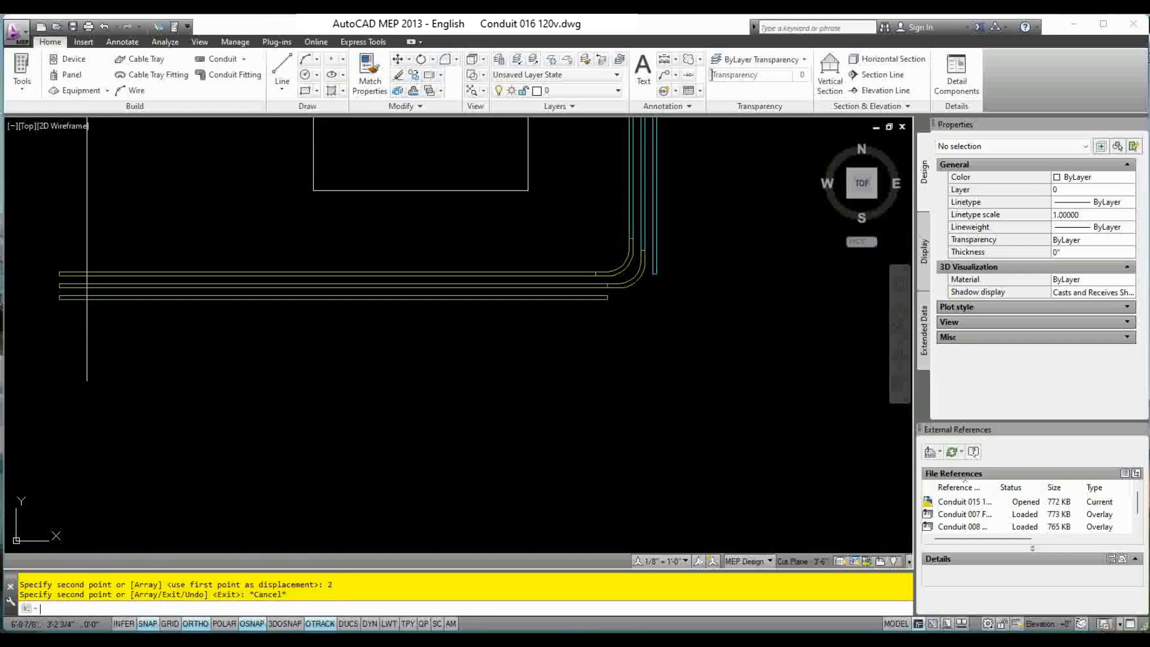
{"action": "key", "text": "Escape"}
{"action": "key", "text": "Escape"}
Connect the third conduit's free south end to the east end of the copied run with a 90-degree bend, accepting the connection.
{"action": "scroll", "coordinate": [647, 281], "scroll_direction": "up", "scroll_amount": 2}
{"action": "left_click", "coordinate": [701, 278]}
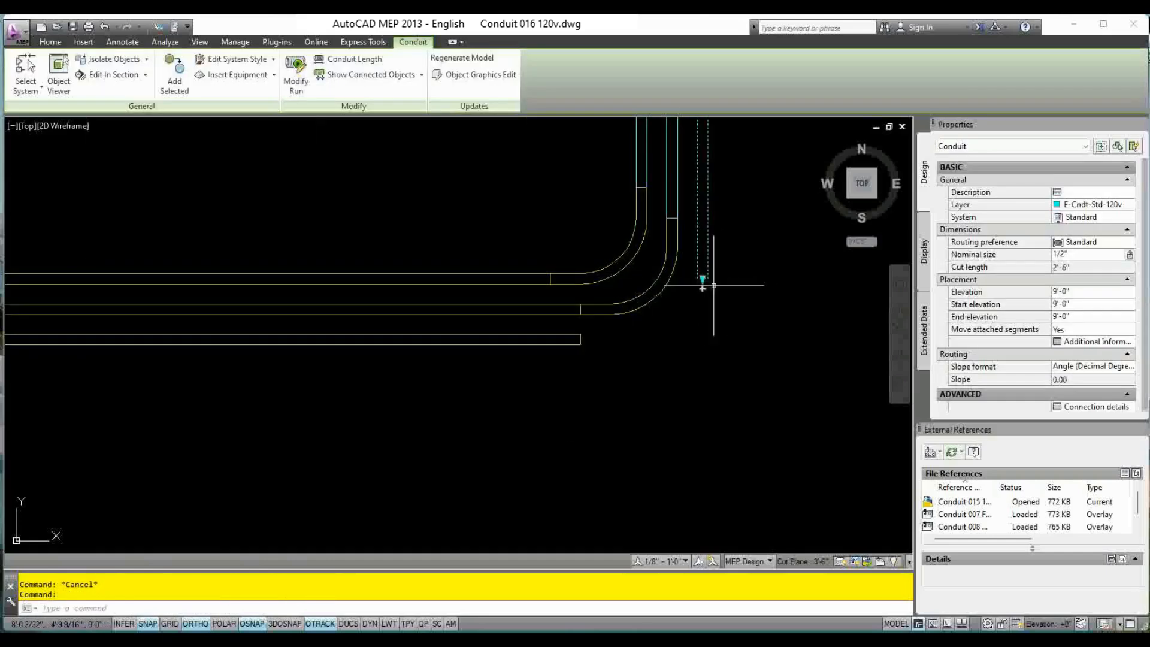
{"action": "left_click", "coordinate": [701, 277]}
{"action": "left_click", "coordinate": [580, 340]}
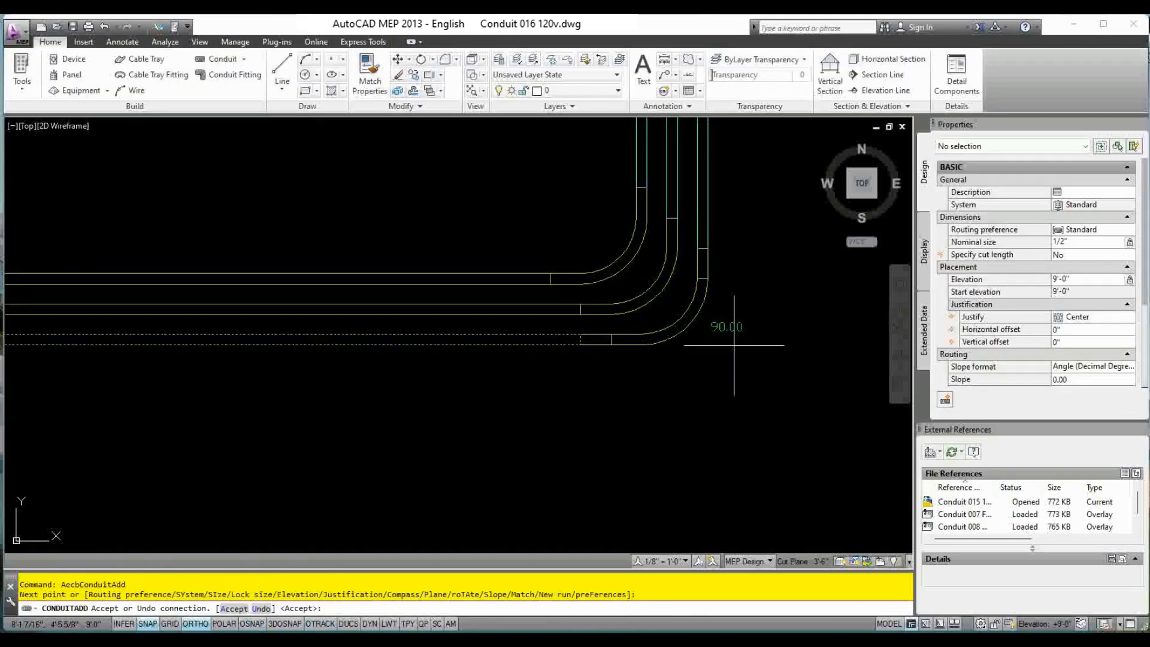
{"action": "type", "text": "a"}
{"action": "key", "text": "Return"}
{"action": "key", "text": "Escape"}
{"action": "key", "text": "Escape"}
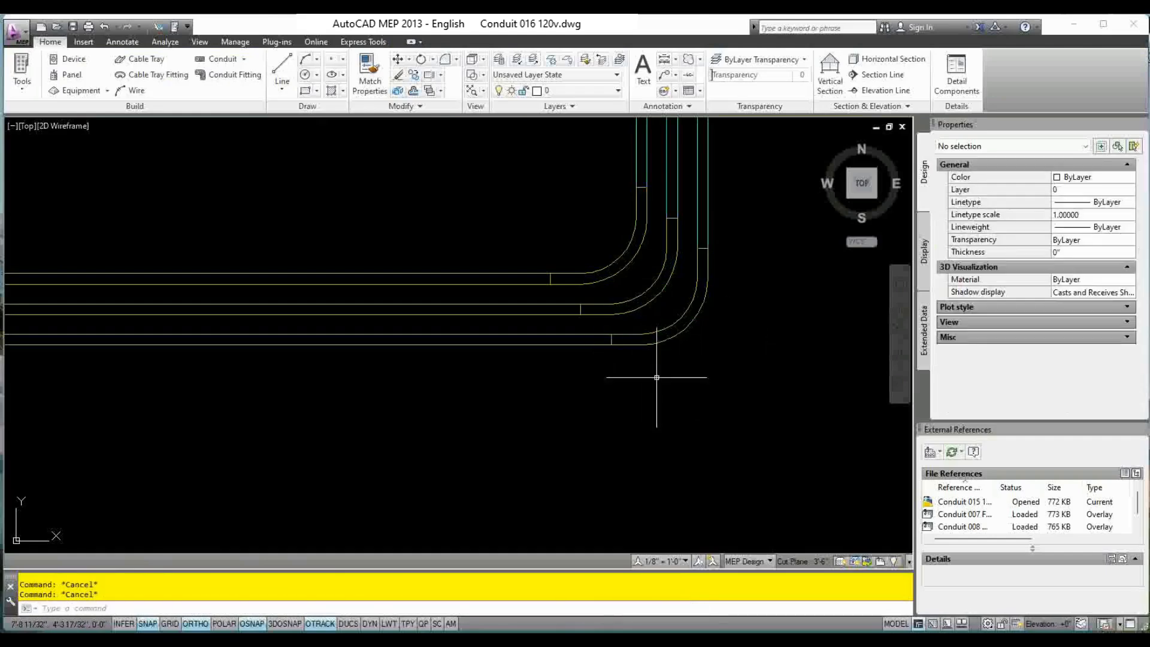
Switch the drawing to the SW Isometric view.
{"action": "scroll", "coordinate": [524, 358], "scroll_direction": "down", "scroll_amount": 3}
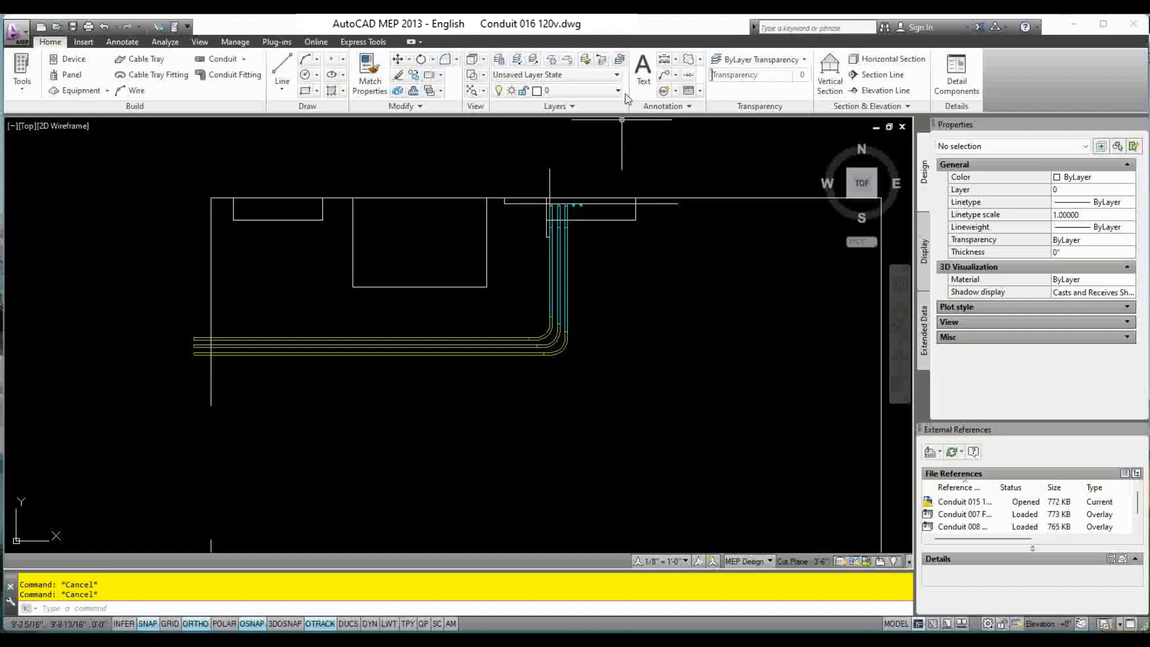
{"action": "left_click", "coordinate": [486, 61]}
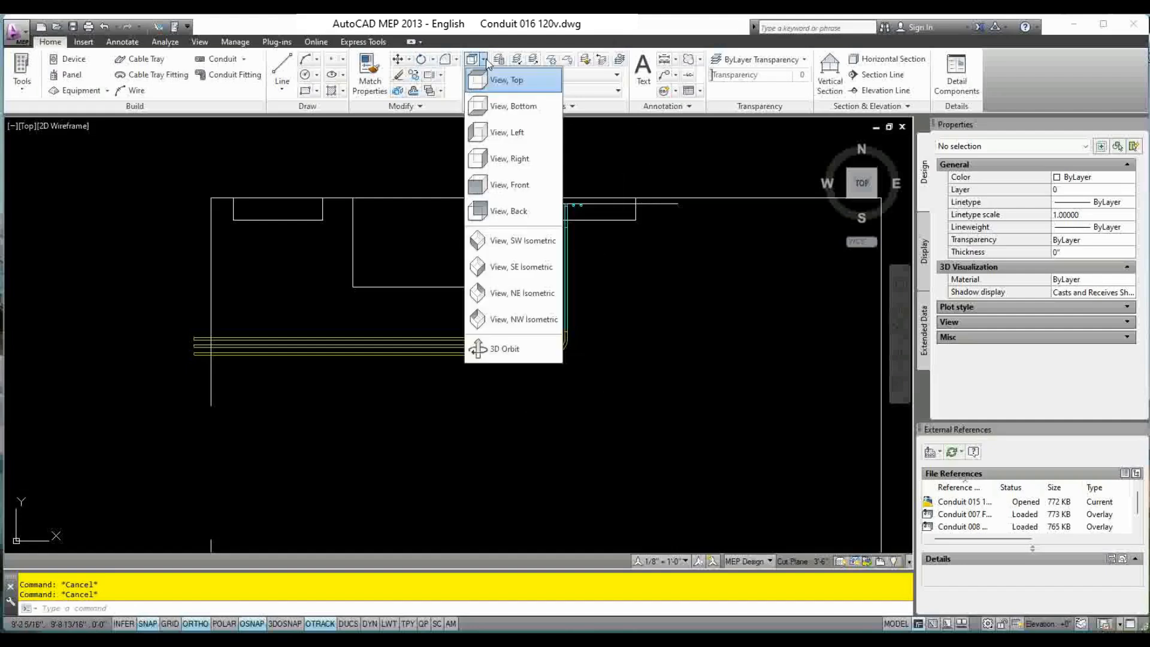
{"action": "left_click", "coordinate": [509, 240]}
{"action": "key", "text": "Escape"}
{"action": "key", "text": "Escape"}
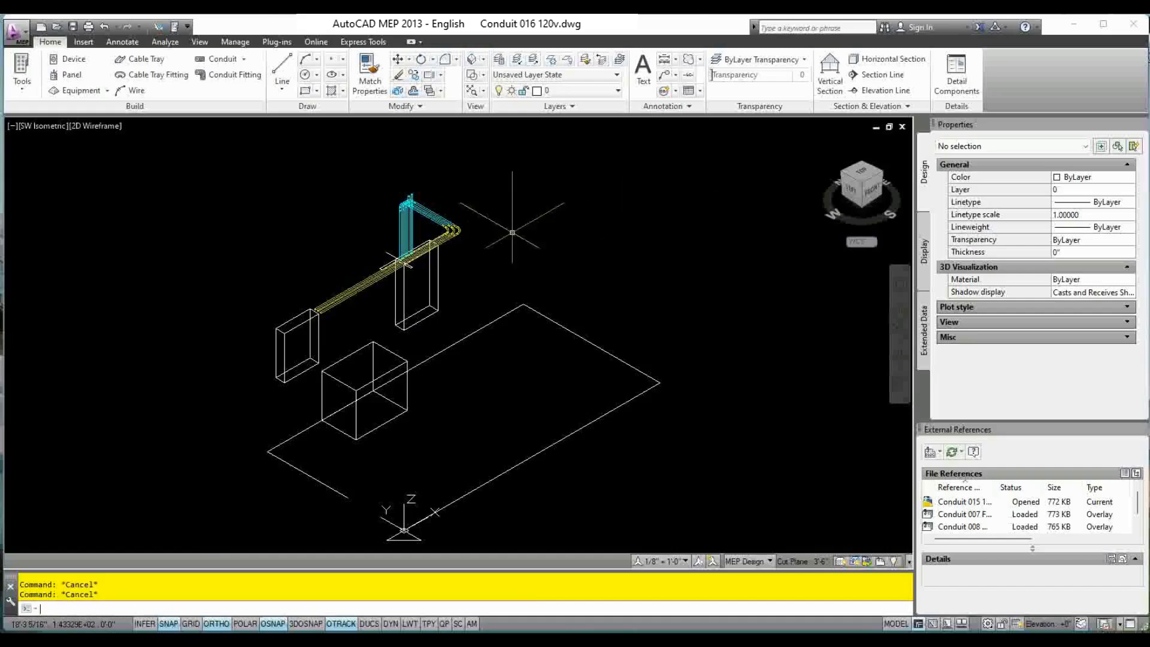
Match the properties of a cyan 120v horizontal conduit onto the three yellow west bends and their long runs.
{"action": "scroll", "coordinate": [458, 231], "scroll_direction": "up", "scroll_amount": 5}
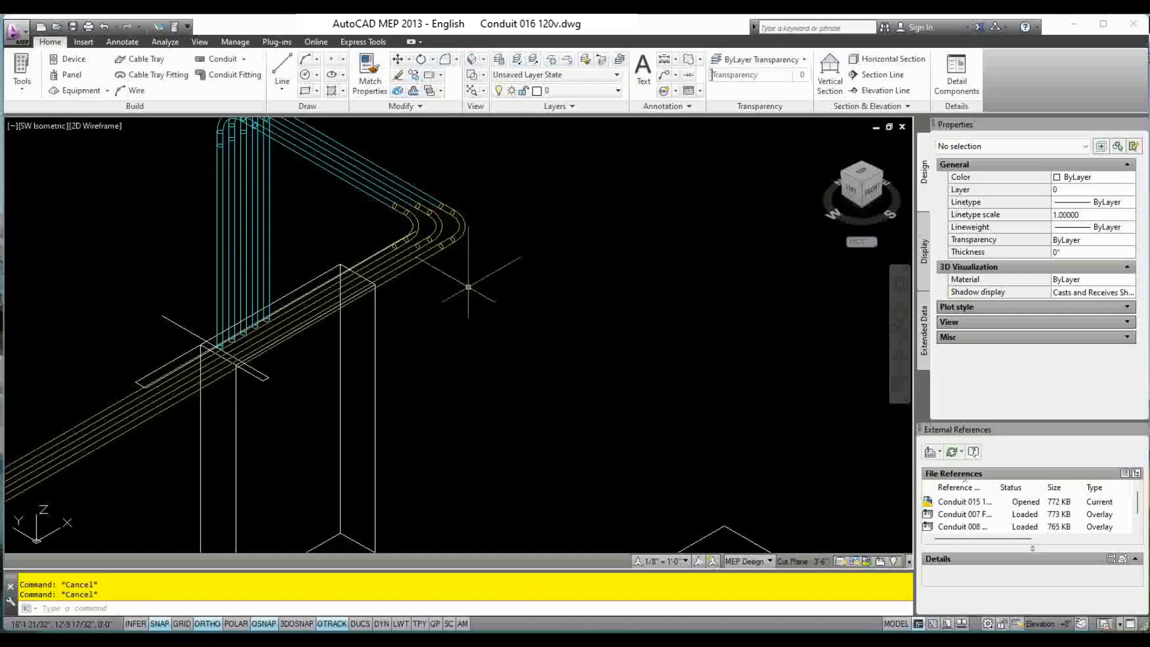
{"action": "middle_click_drag", "start_coordinate": [465, 272], "coordinate": [508, 291]}
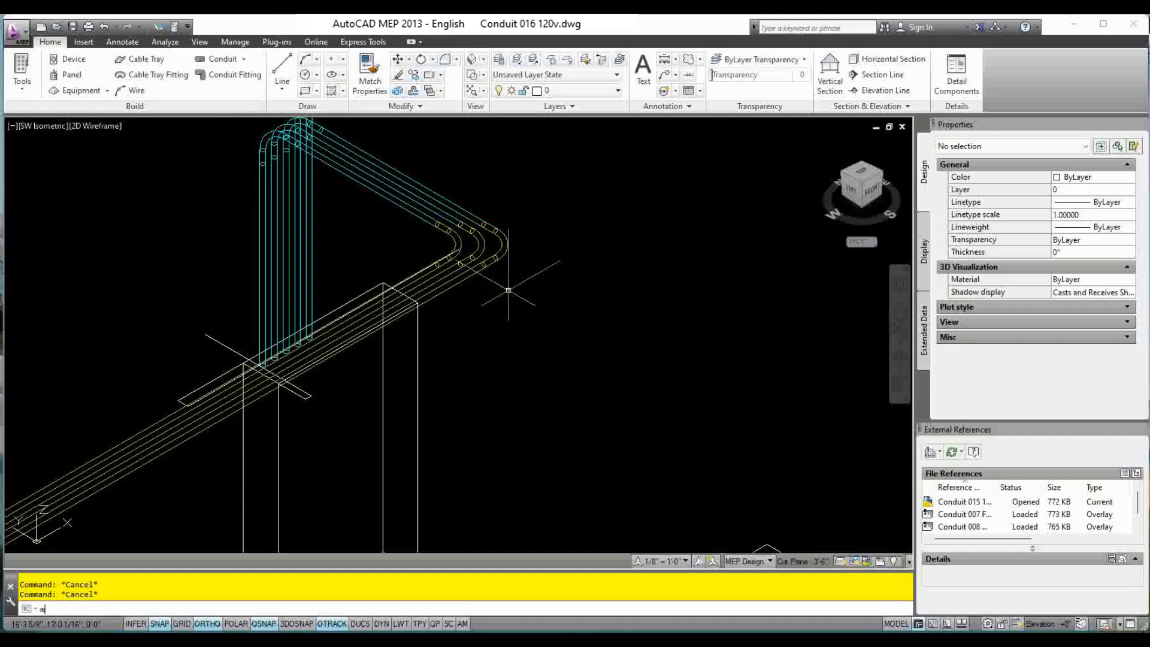
{"action": "type", "text": "ma"}
{"action": "key", "text": "Return"}
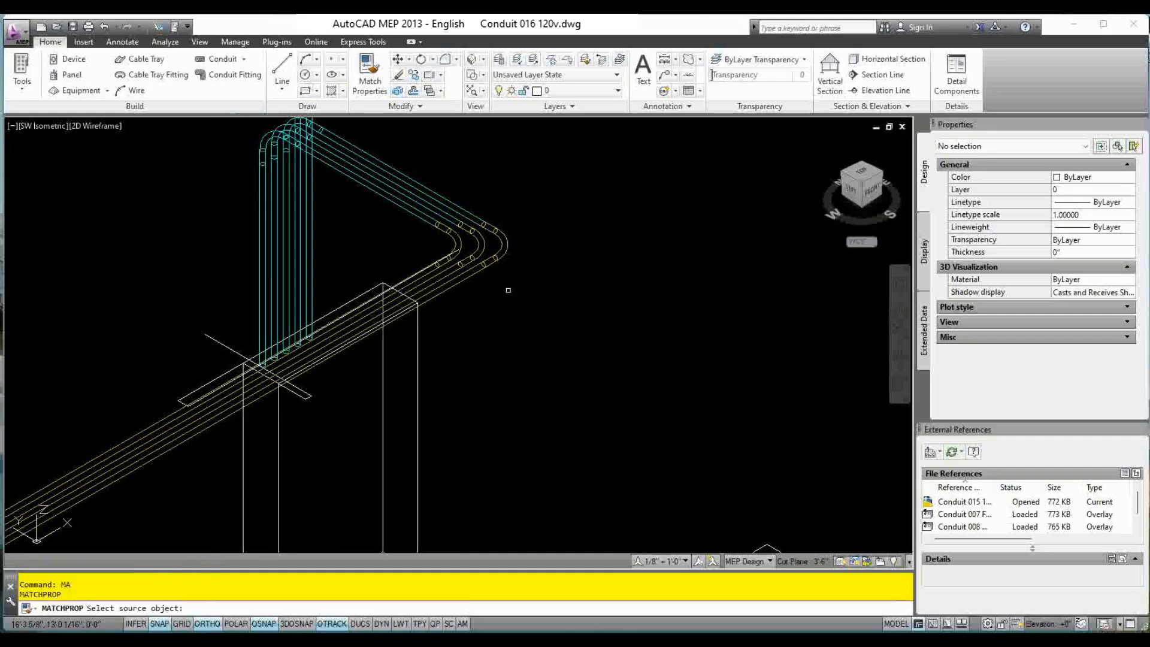
{"action": "left_click", "coordinate": [405, 209]}
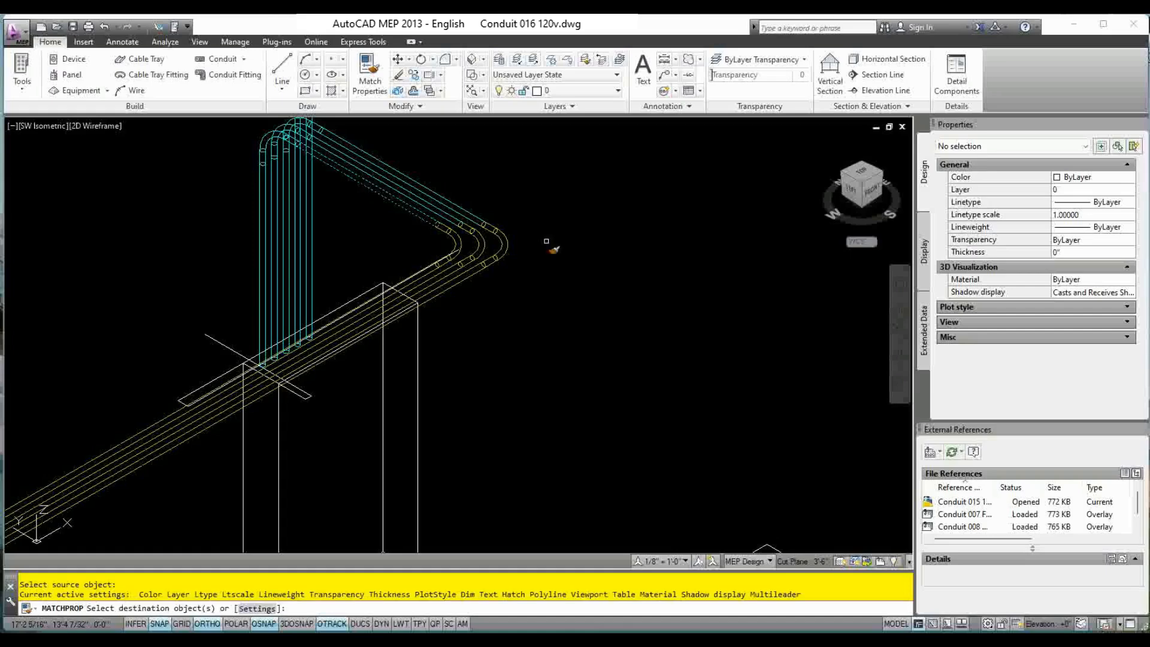
{"action": "scroll", "coordinate": [494, 246], "scroll_direction": "up", "scroll_amount": 2}
{"action": "left_click", "coordinate": [559, 210]}
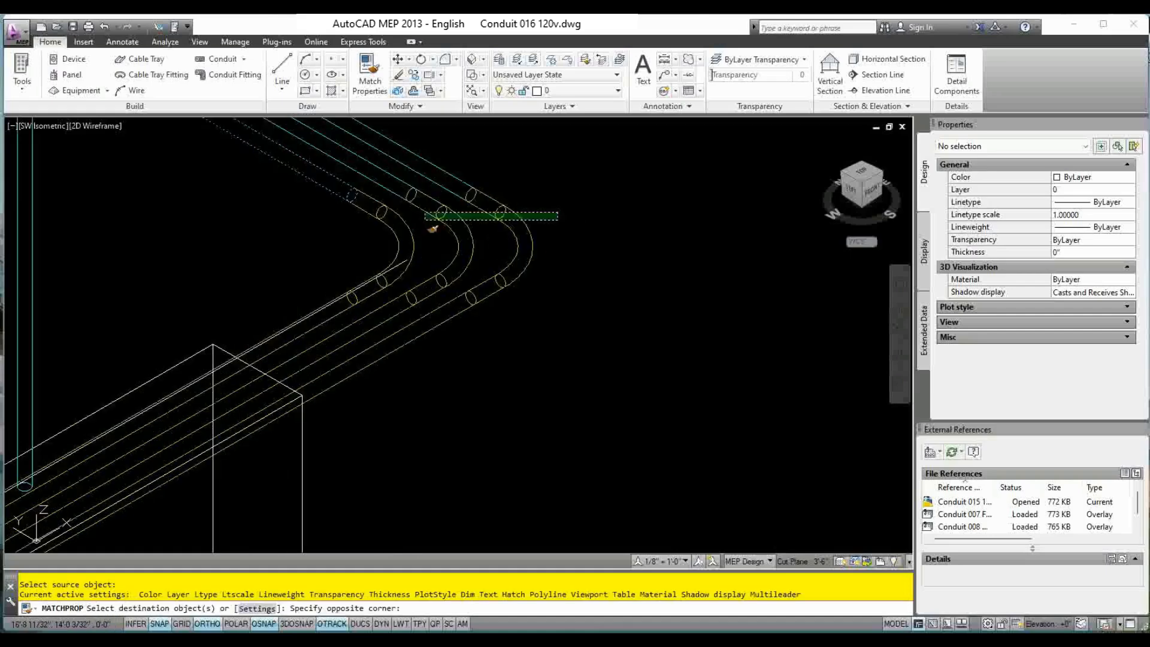
{"action": "left_click", "coordinate": [388, 230]}
{"action": "left_click", "coordinate": [412, 352]}
{"action": "left_click", "coordinate": [382, 333]}
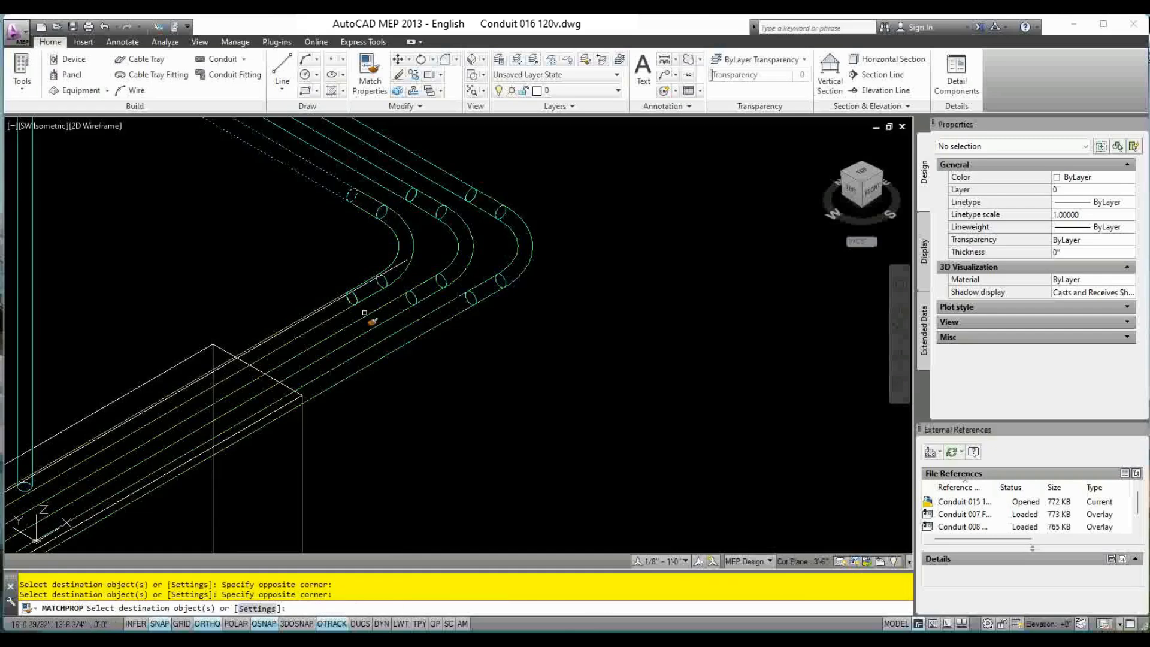
{"action": "left_click", "coordinate": [347, 311]}
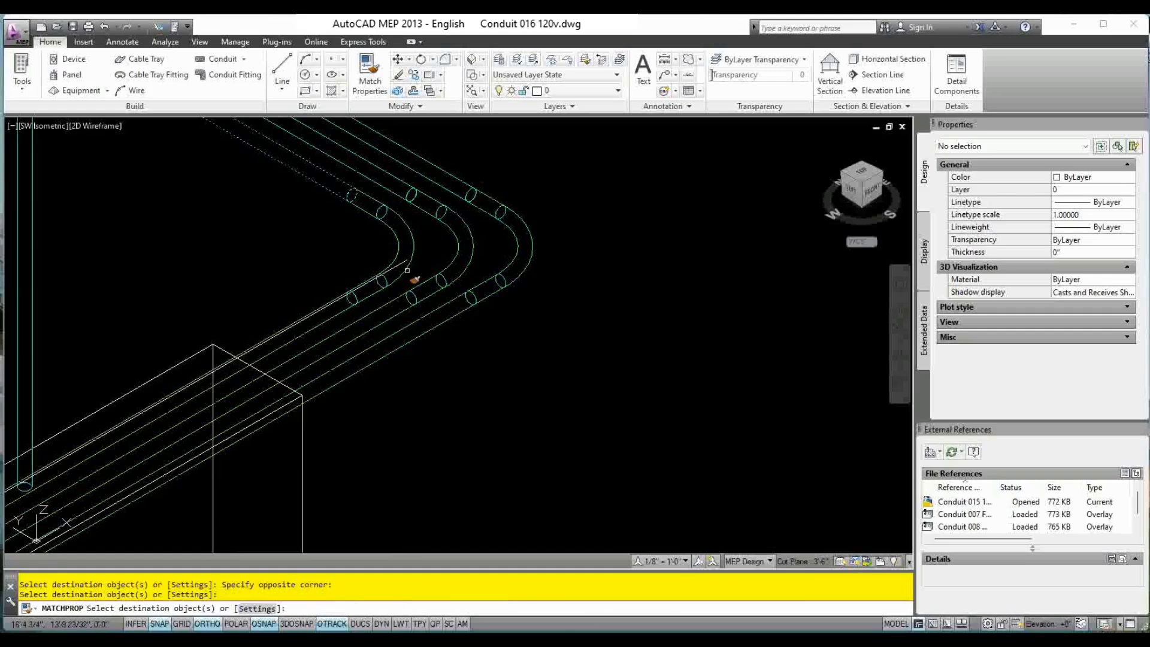
Save the Conduit 016 120v drawing.
{"action": "scroll", "coordinate": [564, 297], "scroll_direction": "down", "scroll_amount": 8}
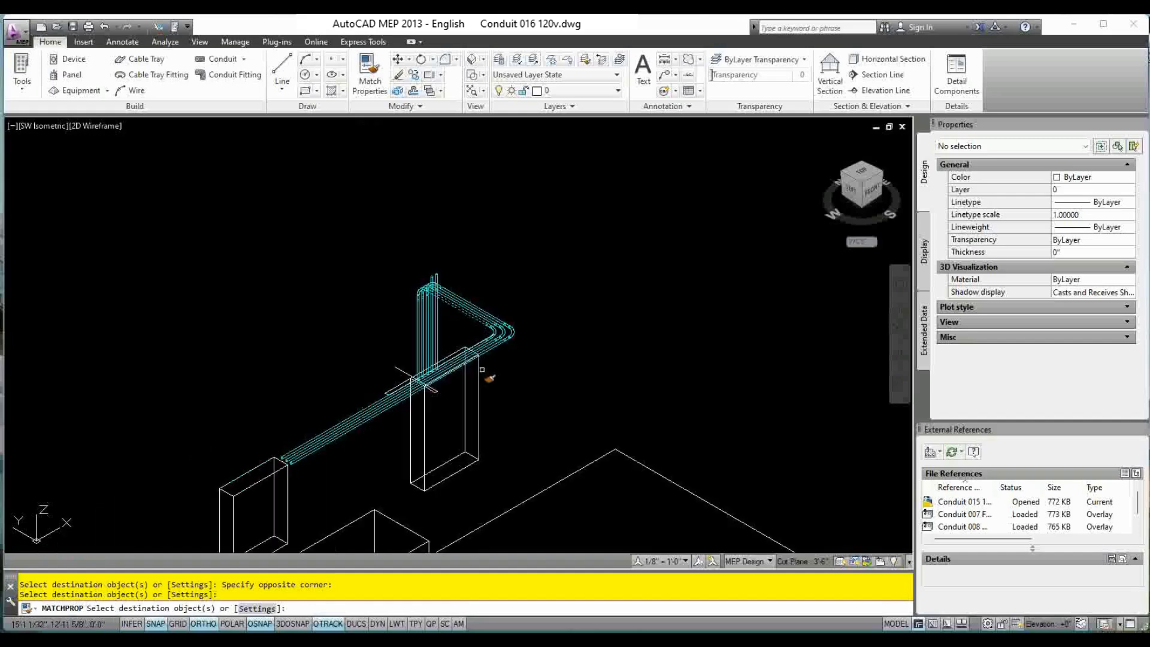
{"action": "key", "text": "ctrl+s"}
{"action": "middle_click_drag", "start_coordinate": [240, 515], "coordinate": [239, 396]}
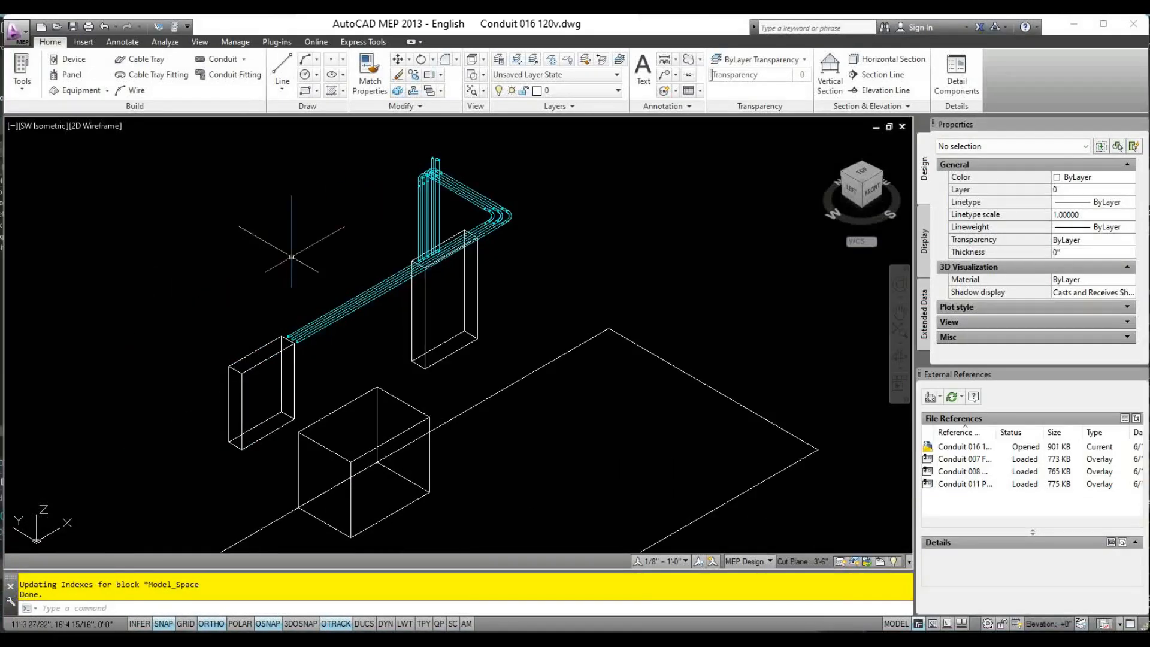